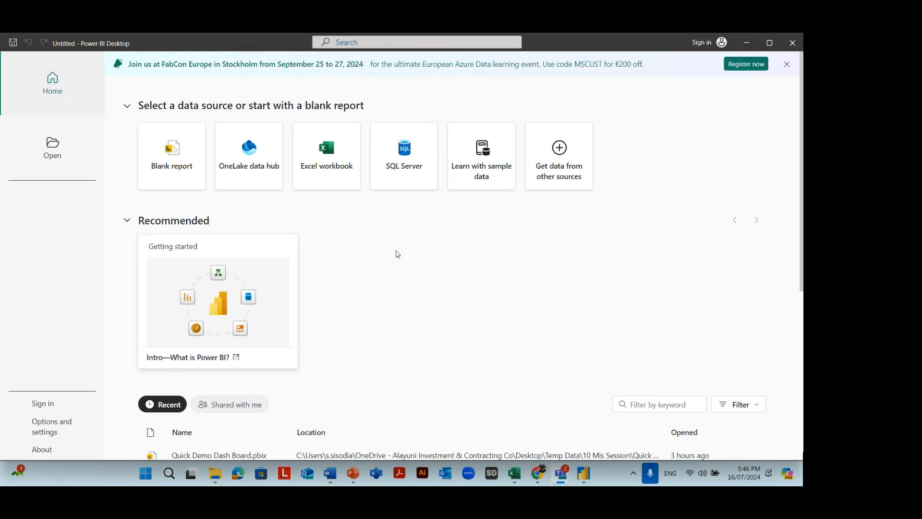
Start a blank report, collapse the visualization options and show the Data pane
scroll(397, 254, "down", 1)
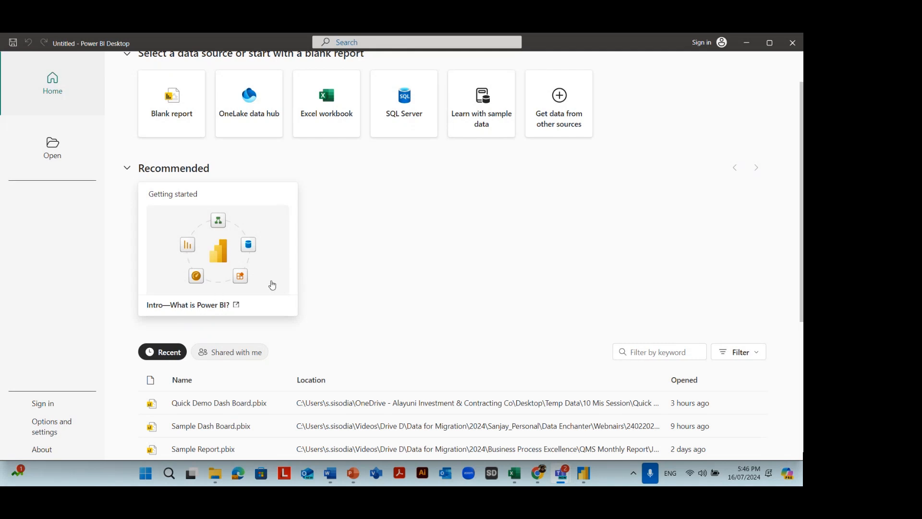
scroll(271, 286, "up", 1)
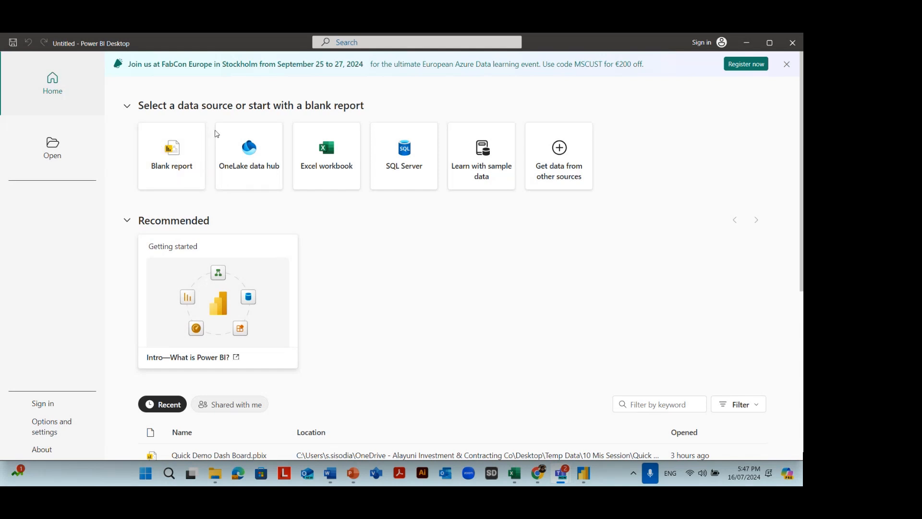
left_click(180, 167)
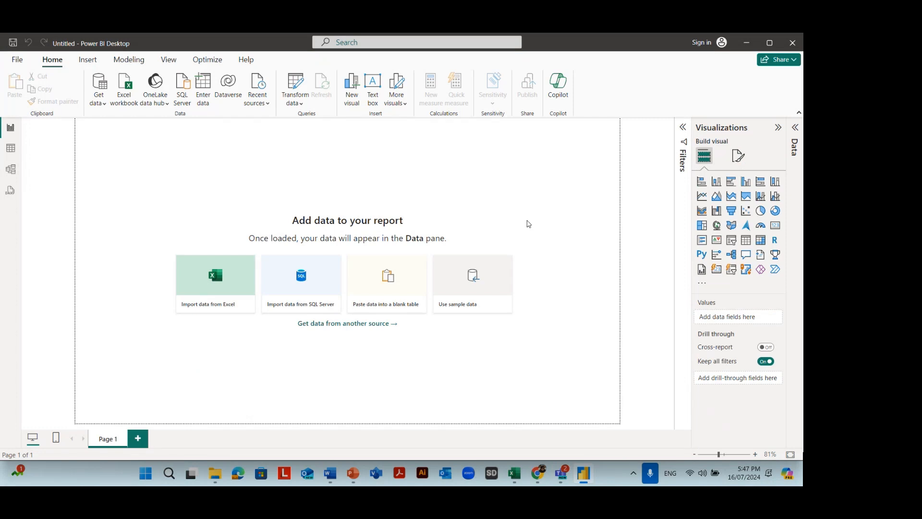
left_click(778, 127)
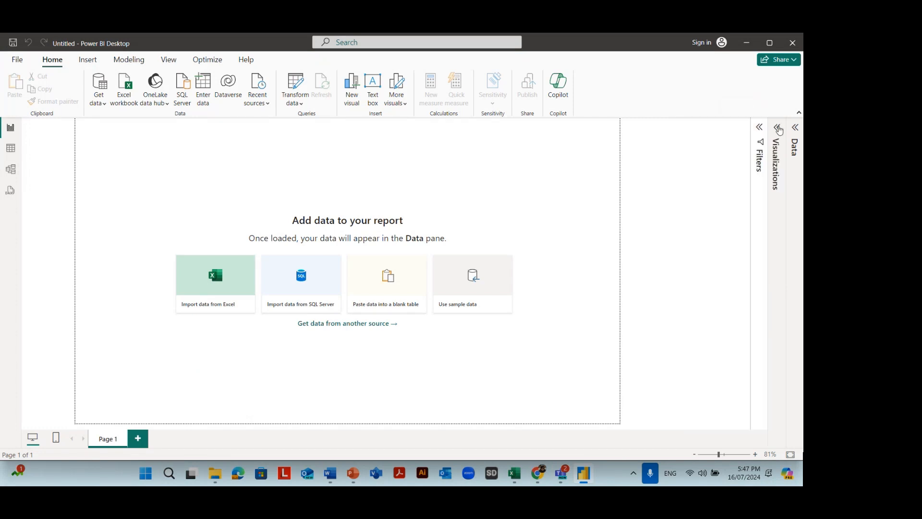
left_click(796, 128)
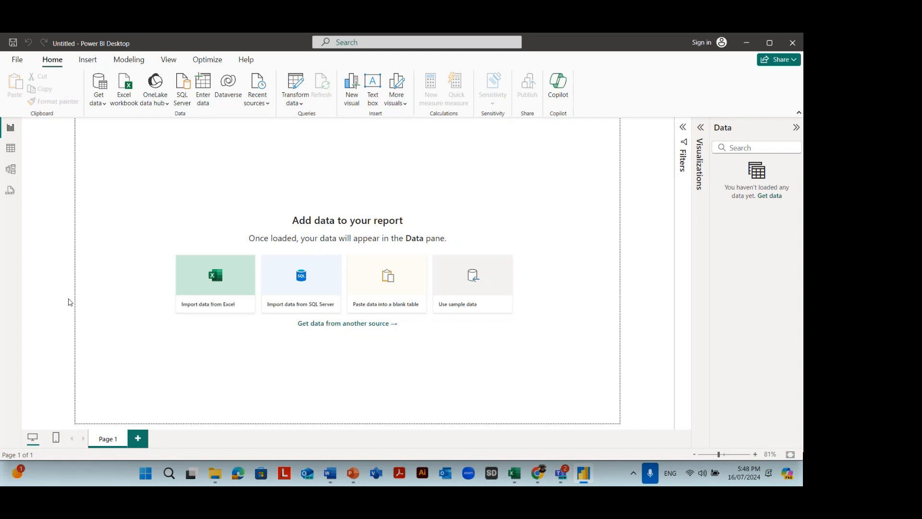
Import the Excel workbook Data - Participants from the Downloads folder
left_click(132, 99)
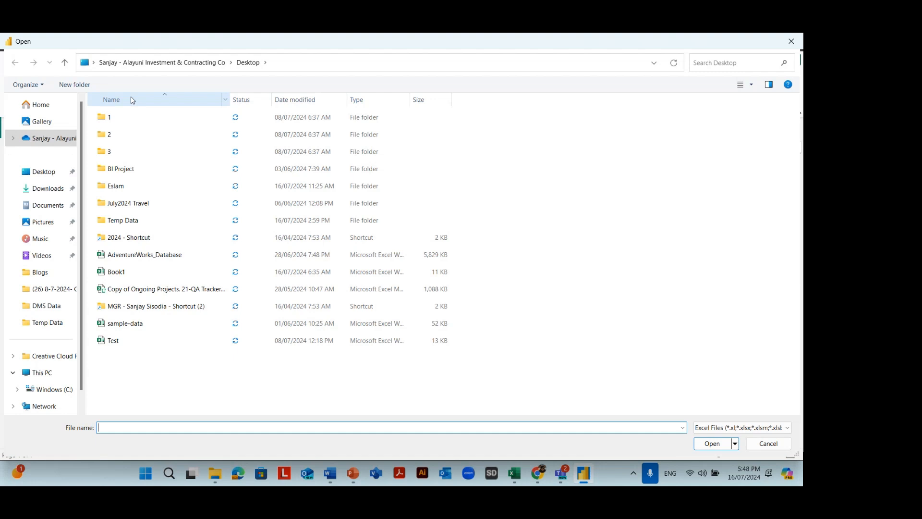
left_click(50, 191)
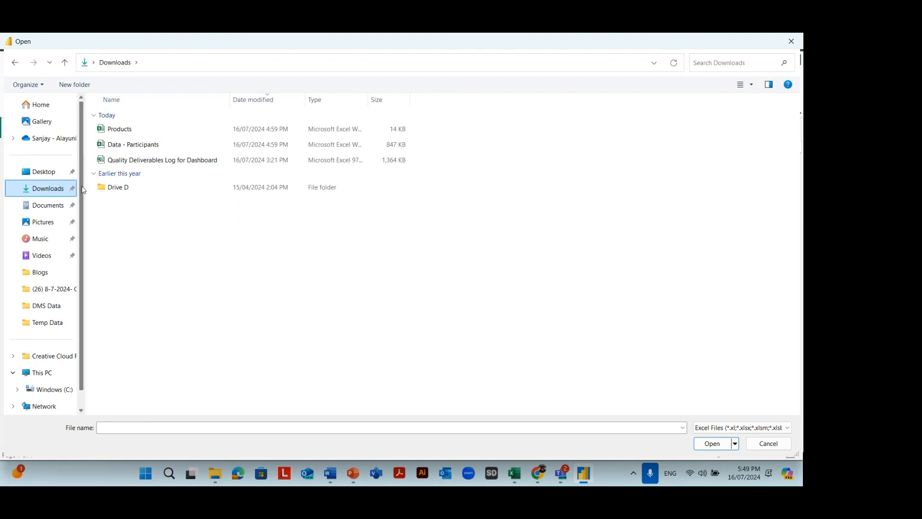
left_click(151, 146)
left_click(722, 446)
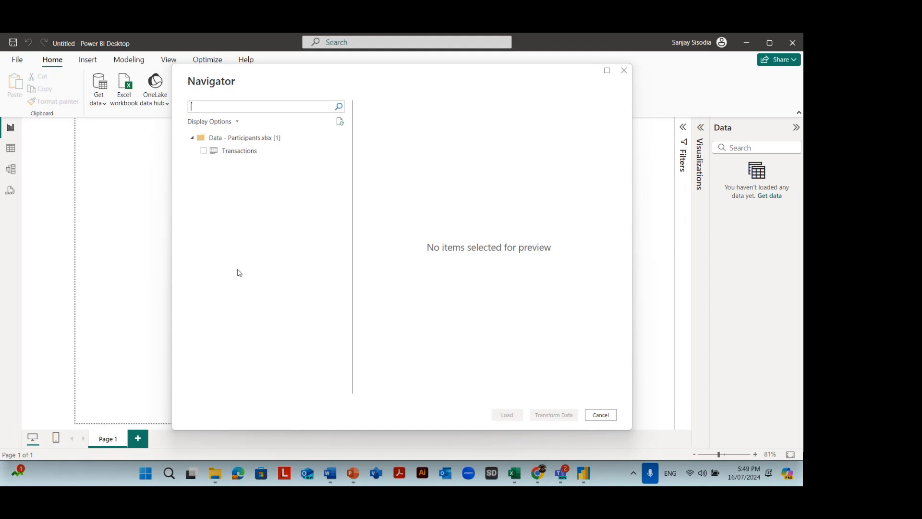
Preview the Transactions sheet's columns, load it into the report and expand its field list
left_click(205, 151)
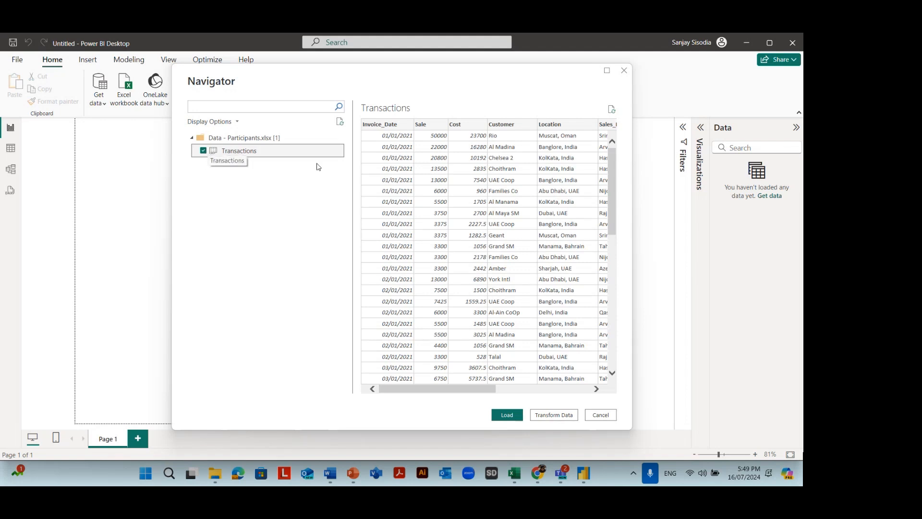
mouse_move(614, 175)
left_mouse_down()
mouse_move(613, 273)
mouse_move(613, 173)
left_mouse_up()
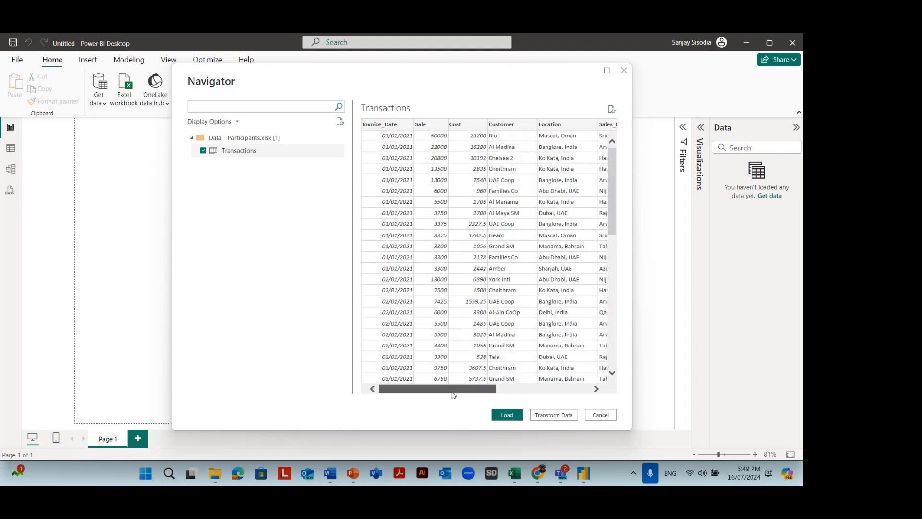
mouse_move(454, 395)
left_mouse_down()
mouse_move(530, 393)
mouse_move(449, 393)
left_mouse_up()
left_click_drag(438, 389, 534, 394)
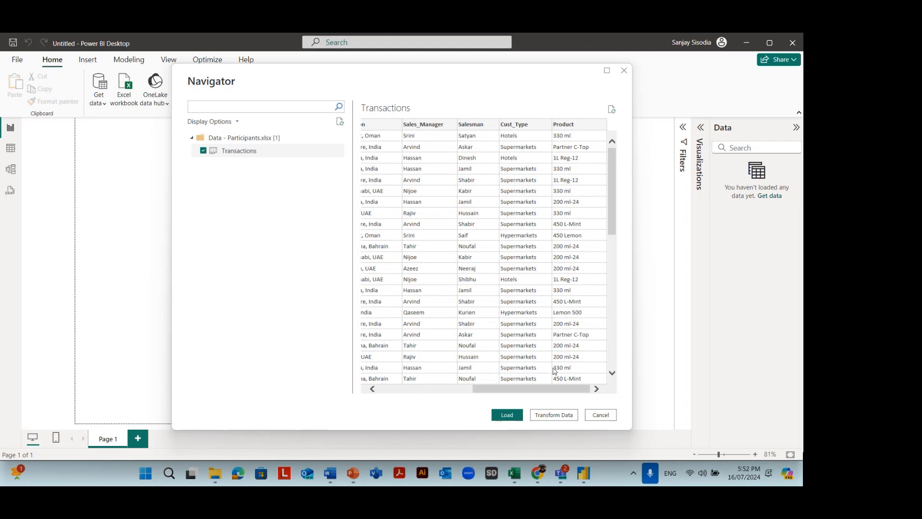
left_click_drag(556, 391, 461, 392)
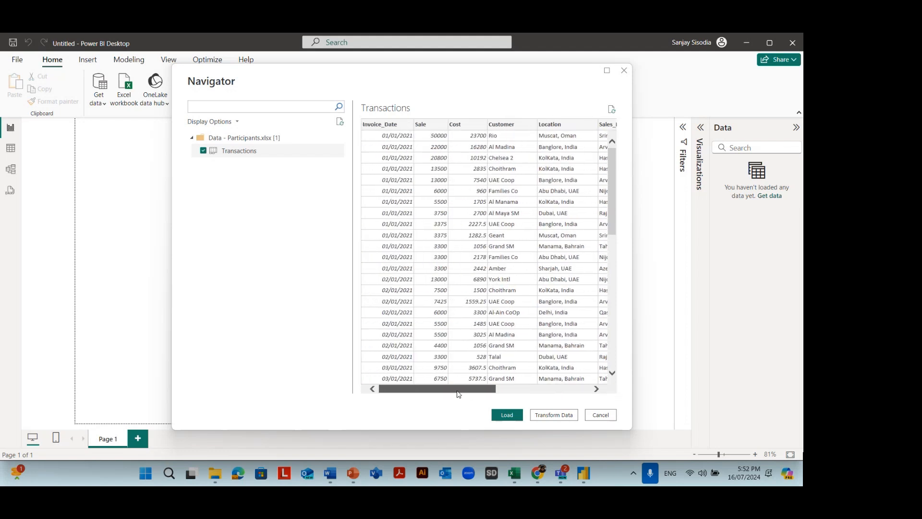
left_click(507, 415)
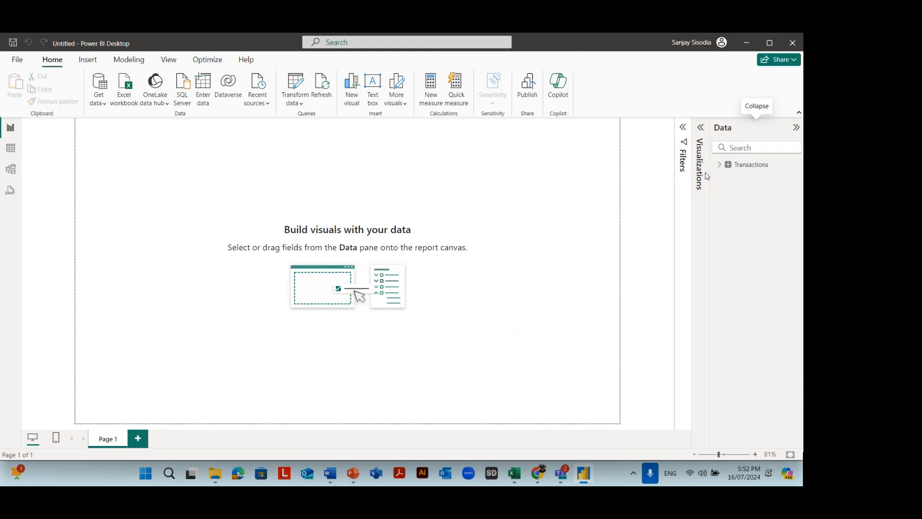
left_click(720, 166)
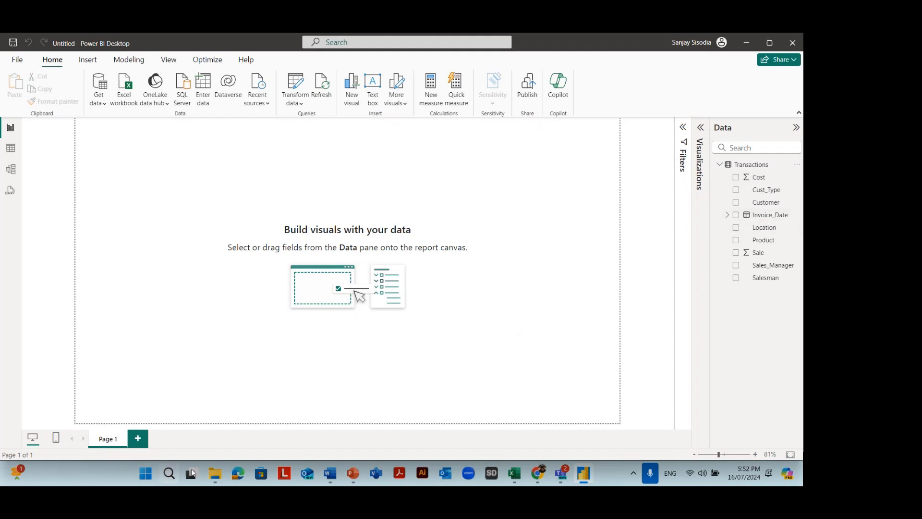
Open the Data - Participants workbook from Downloads in Excel and review its column headers from Invoice_Date through Product
mouse_move(217, 477)
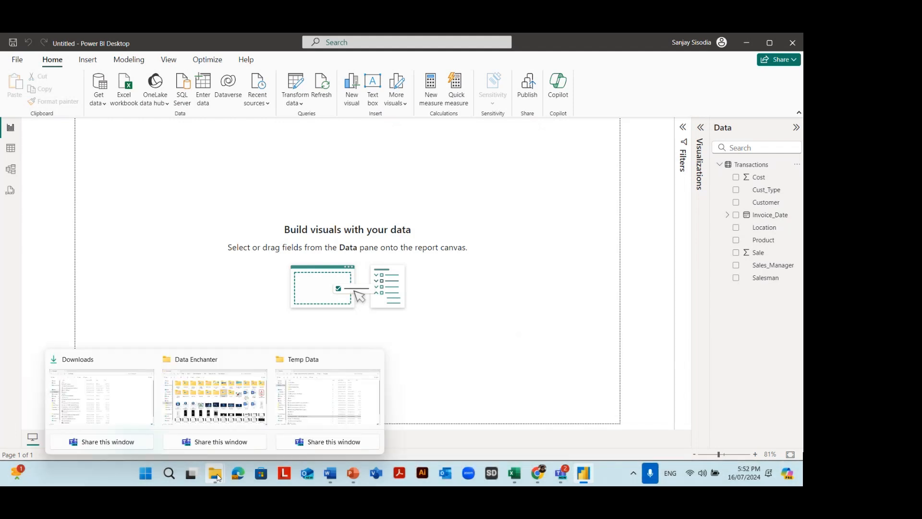
left_click(119, 418)
double_click(145, 196)
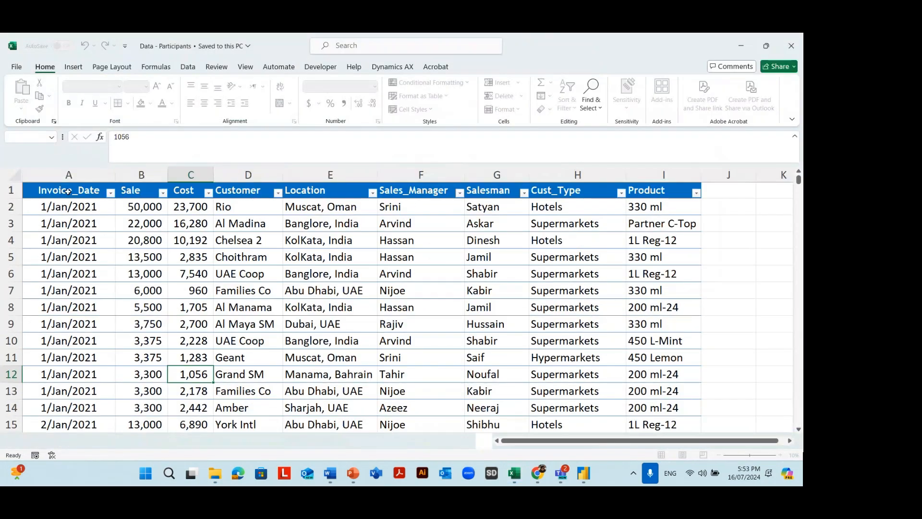
left_click(70, 191)
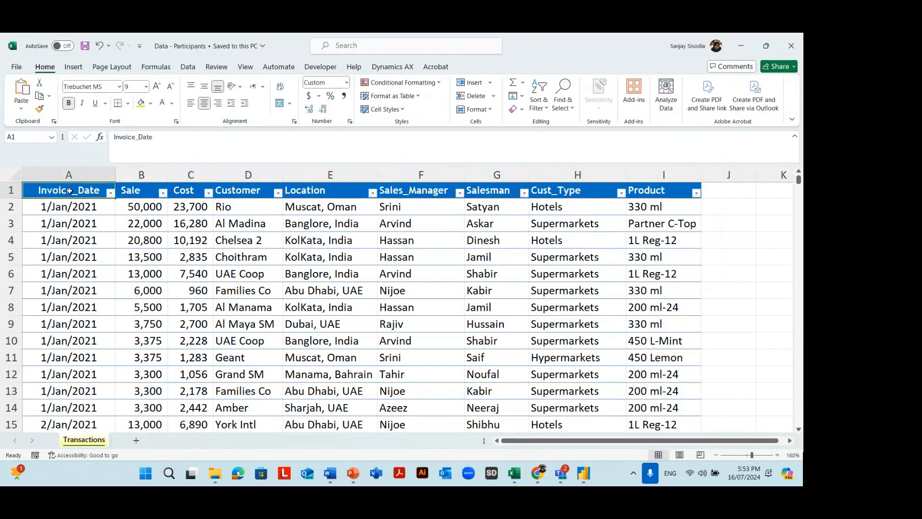
key("Right")
key("Right")
key("Right")
key("Right")
key("Right")
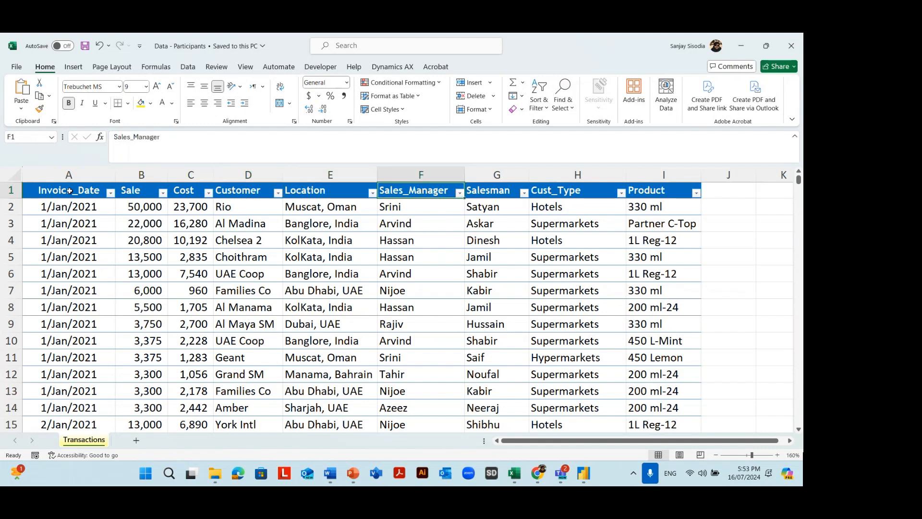
key("Right")
key("Right")
key("Right")
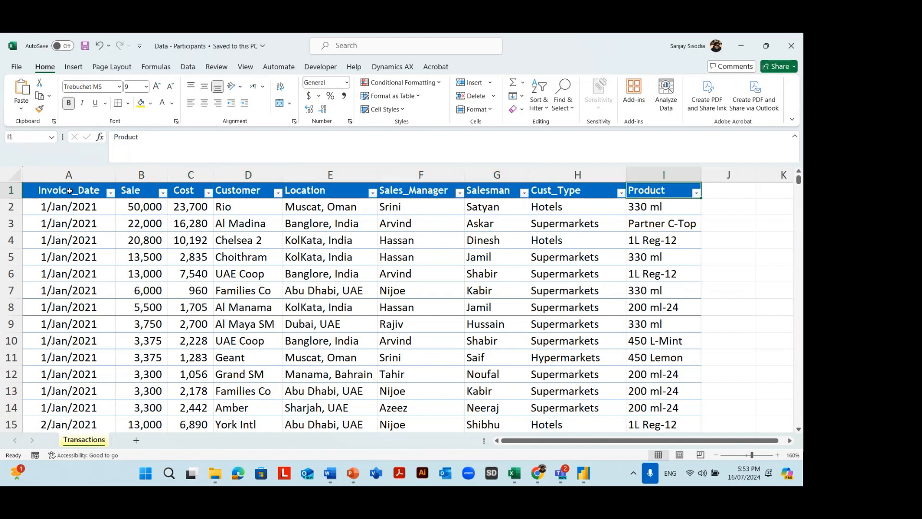
Switch back to Power BI, examine the levels of the Invoice_Date date hierarchy, and collapse it again
key("alt+Tab")
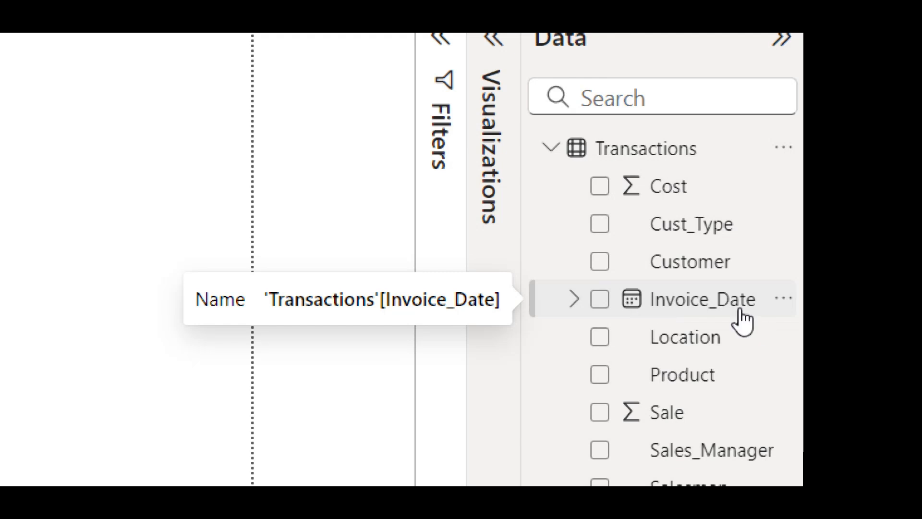
left_click(574, 299)
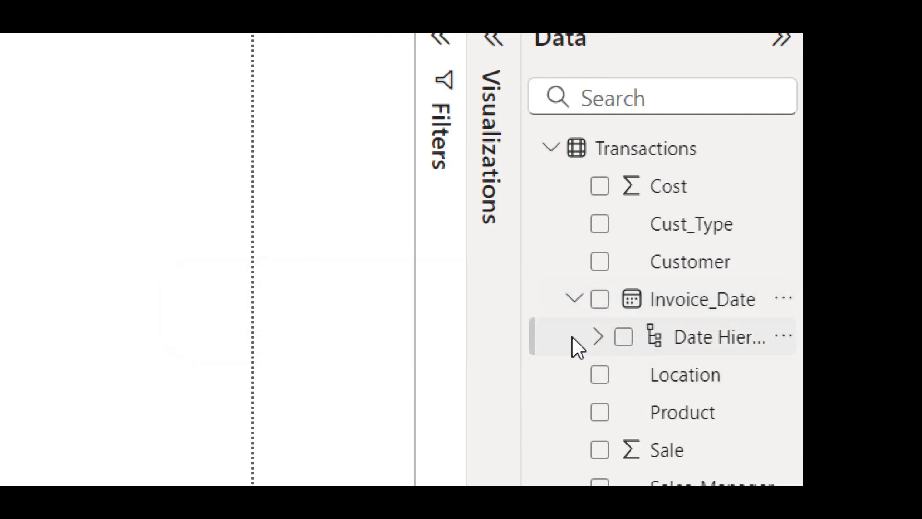
left_click(598, 336)
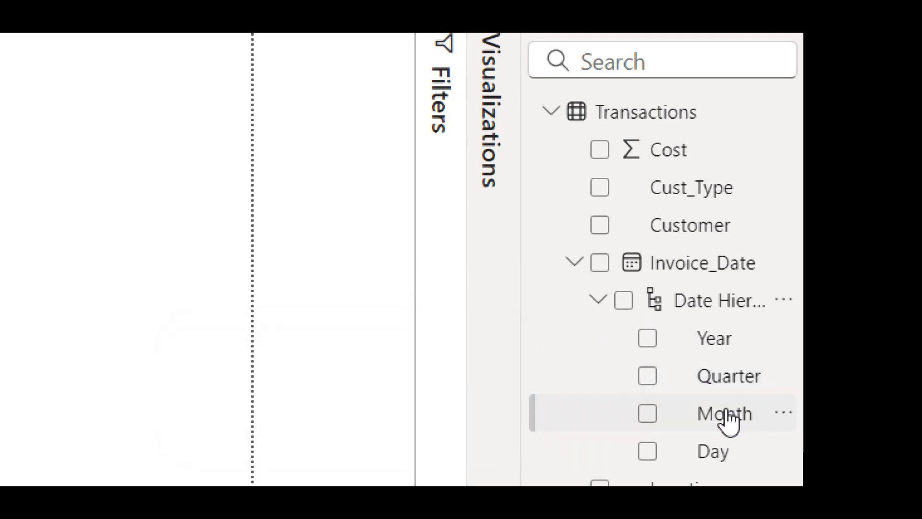
scroll(749, 463, "down", 1)
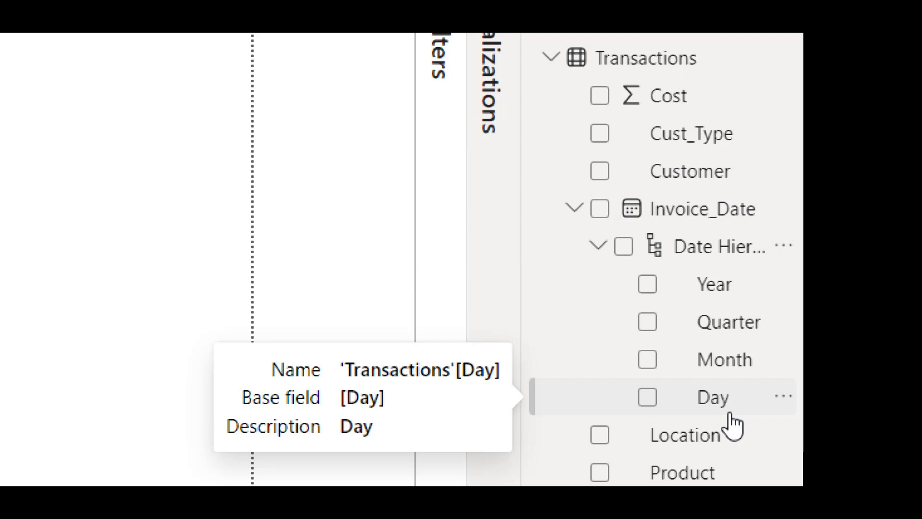
left_click(576, 209)
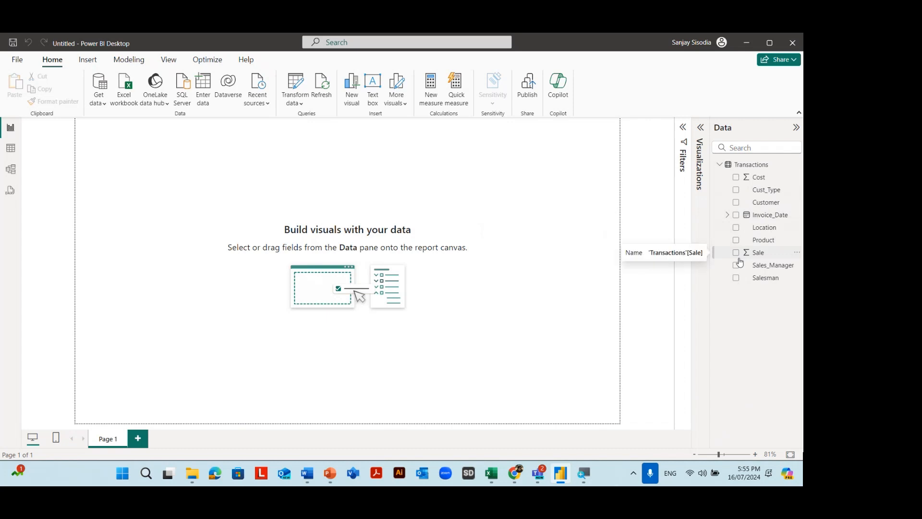
Switch to the PowerPoint presentation to view the Sales Dash Board slide, and return to the Power BI report
key("alt+Tab")
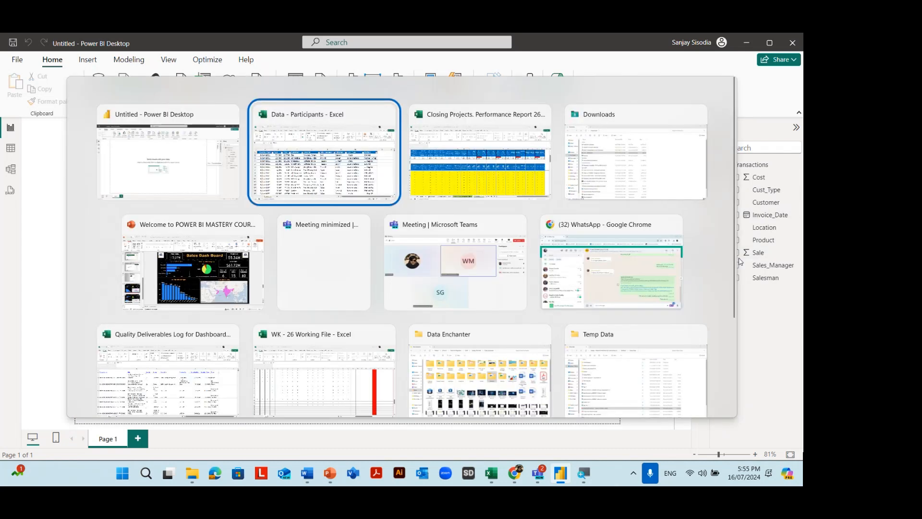
key("Tab")
key("Tab")
key("Tab")
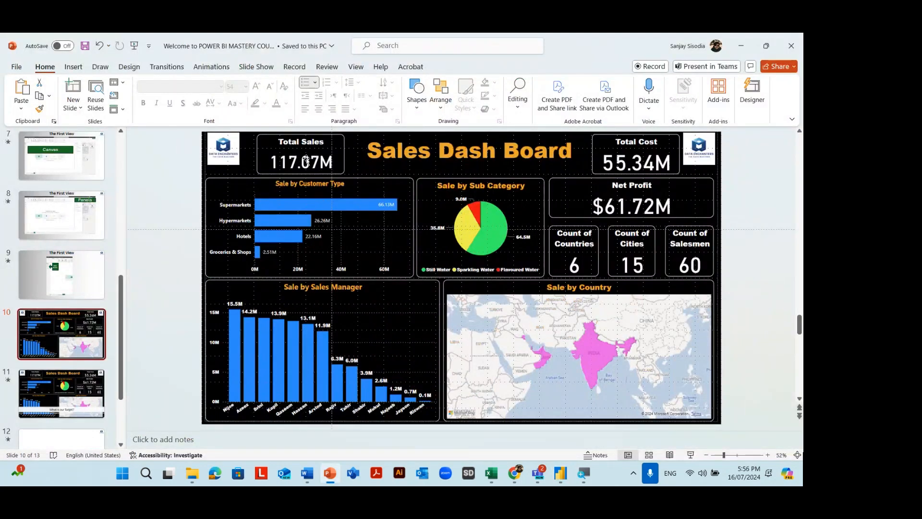
key("alt+Tab")
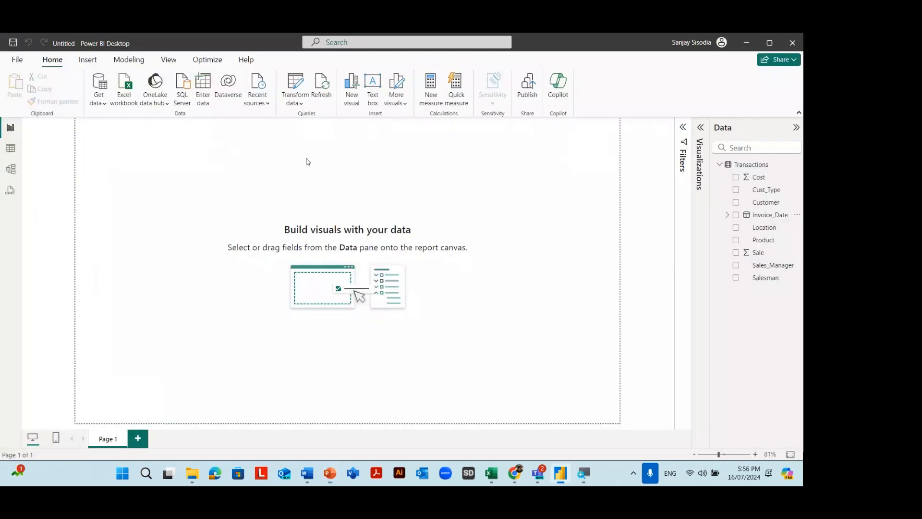
Check the Total Sales tile on the PowerPoint dashboard slide, then add a Card visual in Power BI and shrink it slightly
left_click(702, 129)
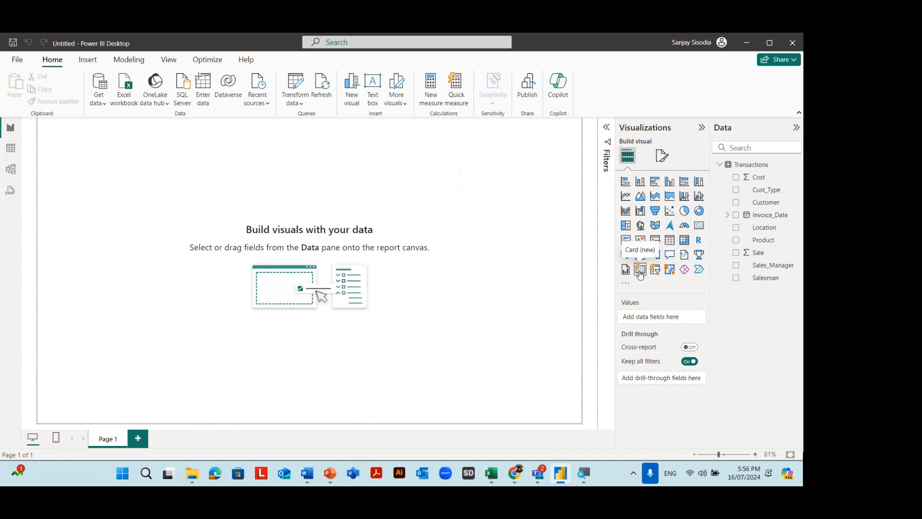
key("alt+Tab")
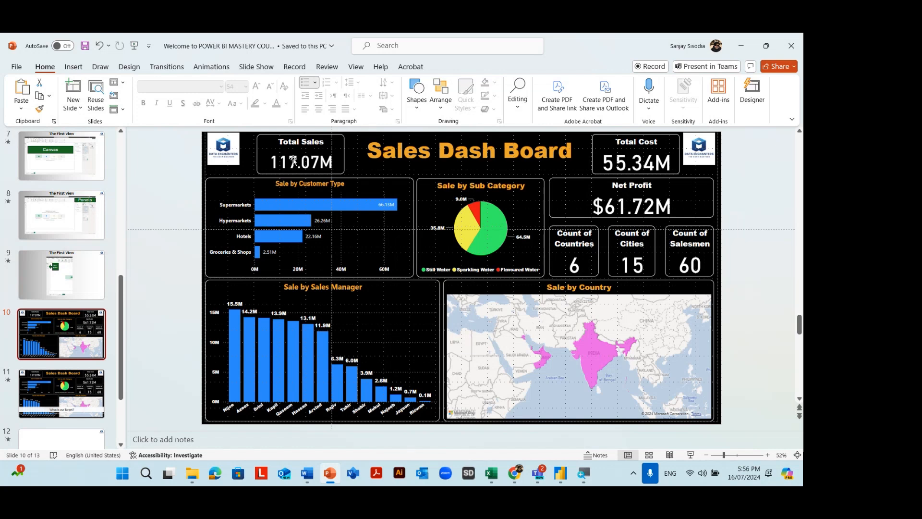
left_click(560, 473)
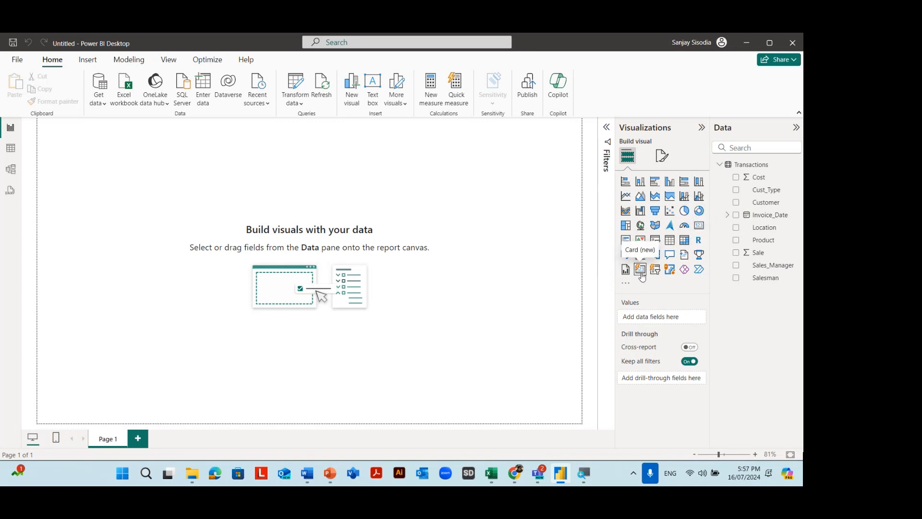
left_click(702, 228)
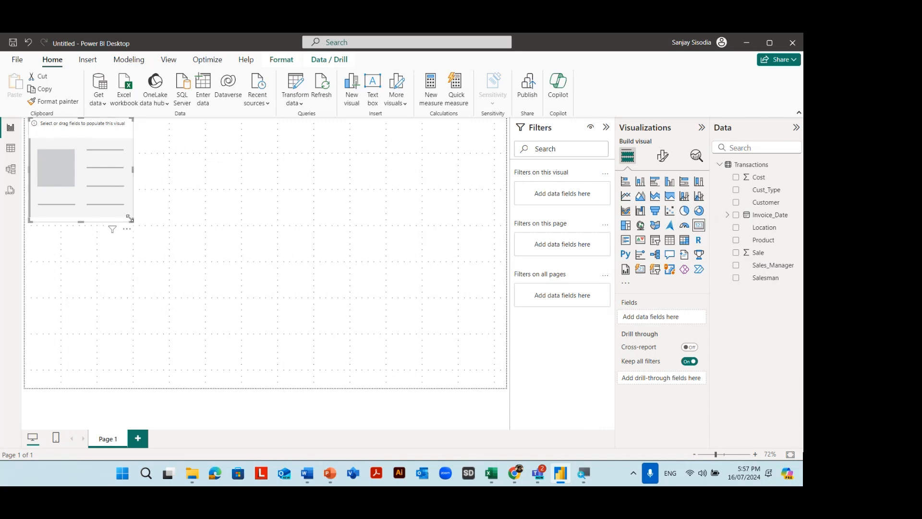
left_click_drag(130, 218, 113, 198)
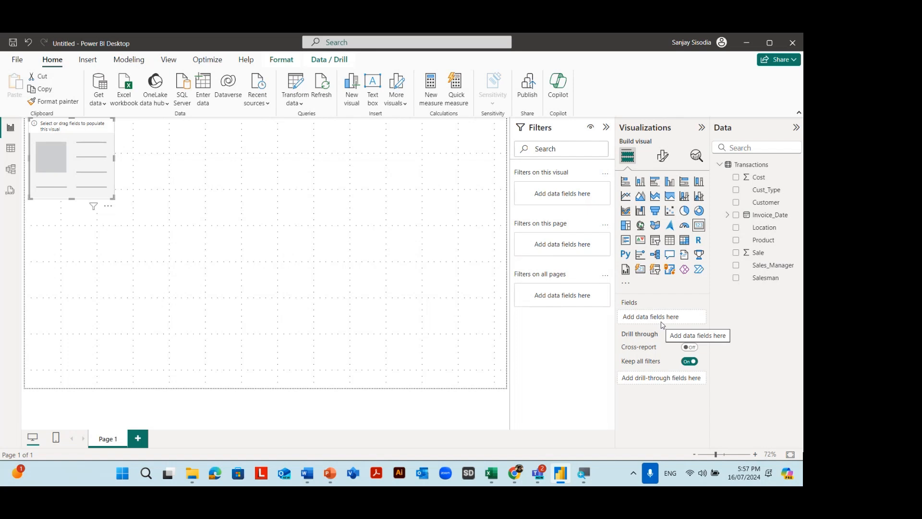
Assign the Sale field to the card, remove it, and add Sale again as the card's data field
left_click(736, 253)
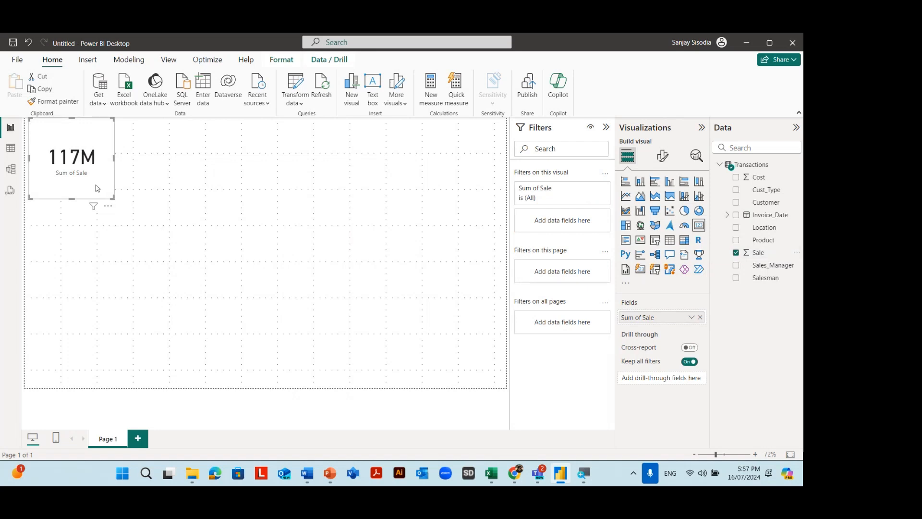
left_click(700, 317)
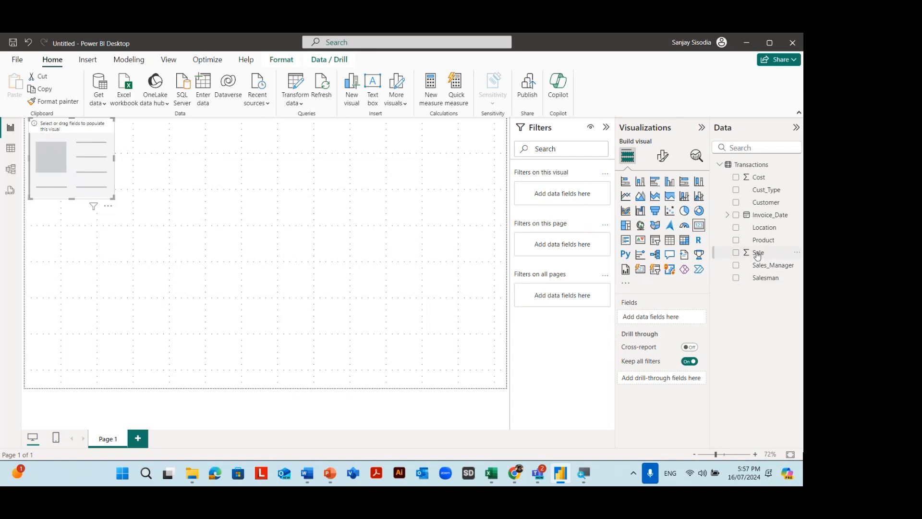
left_click_drag(757, 256, 686, 320)
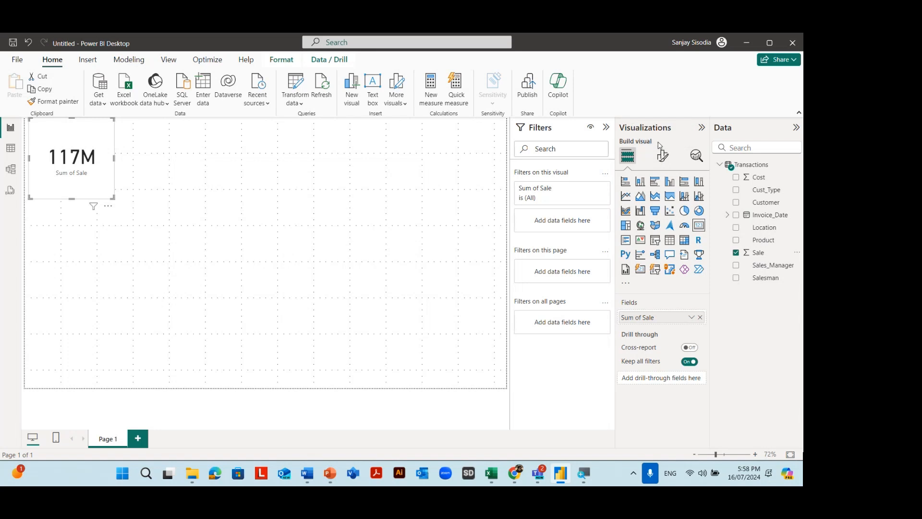
Examine the card's callout value formatting options, and switch its category label off and back on
left_click(663, 162)
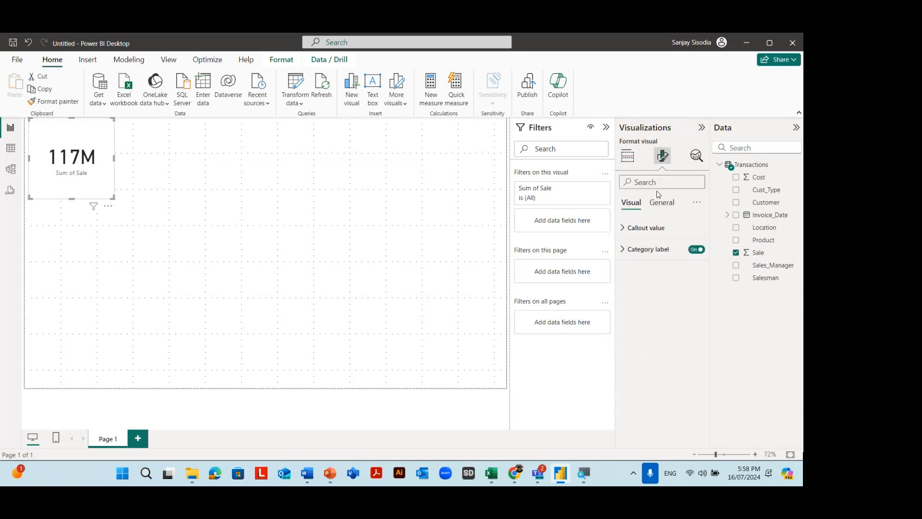
left_click(624, 235)
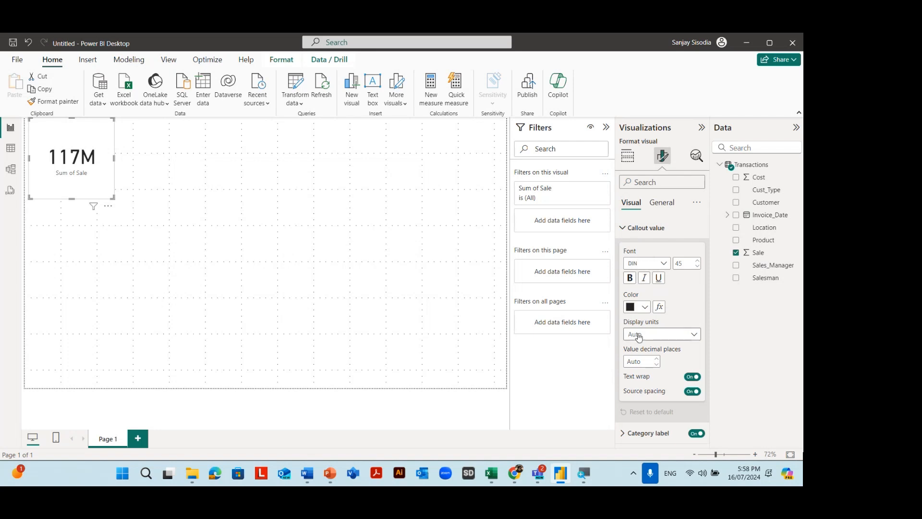
left_click(624, 229)
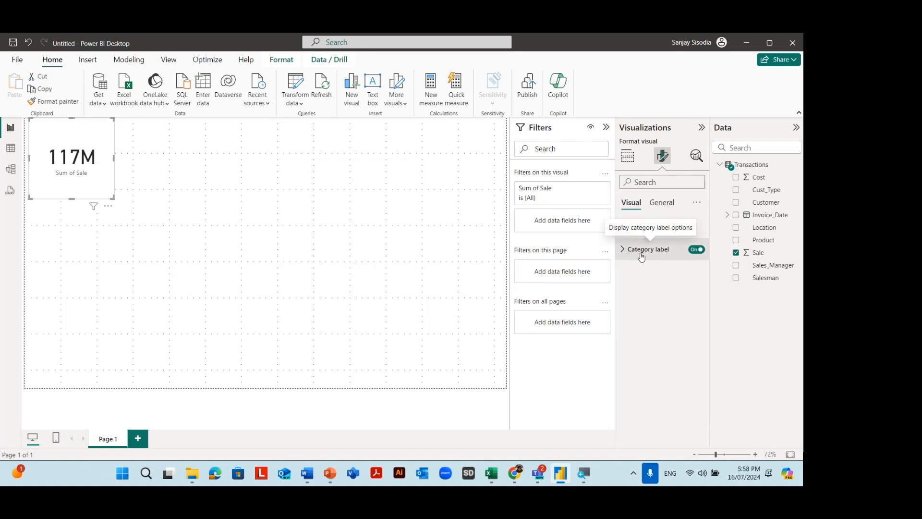
left_click(695, 249)
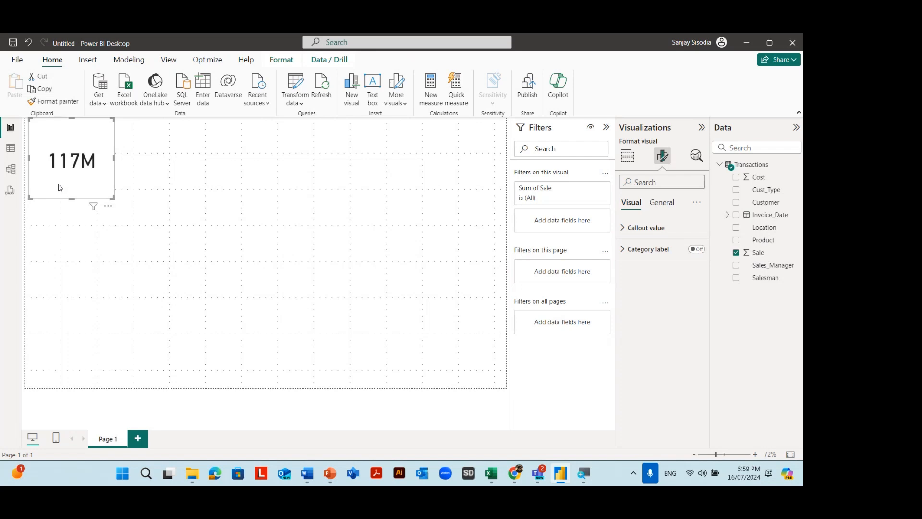
left_click(694, 250)
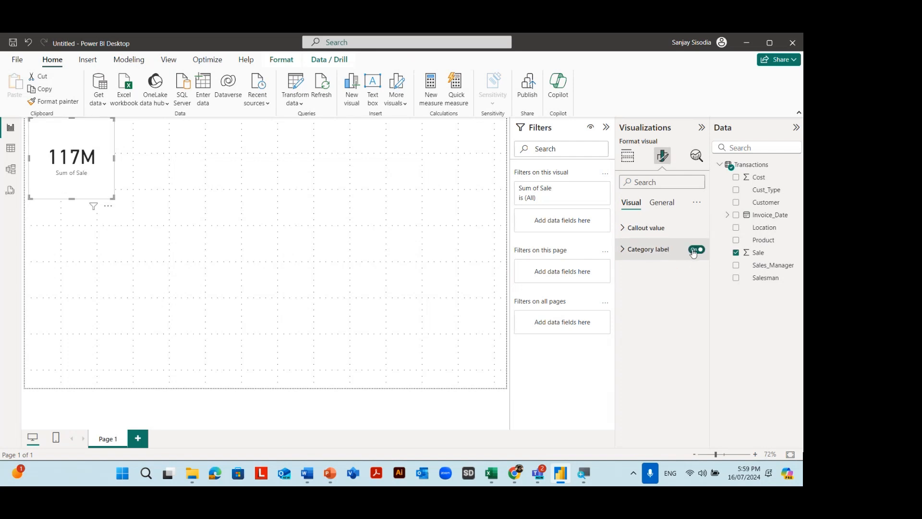
Rename the card's Sum of Sale field as Total Sale
left_click(628, 161)
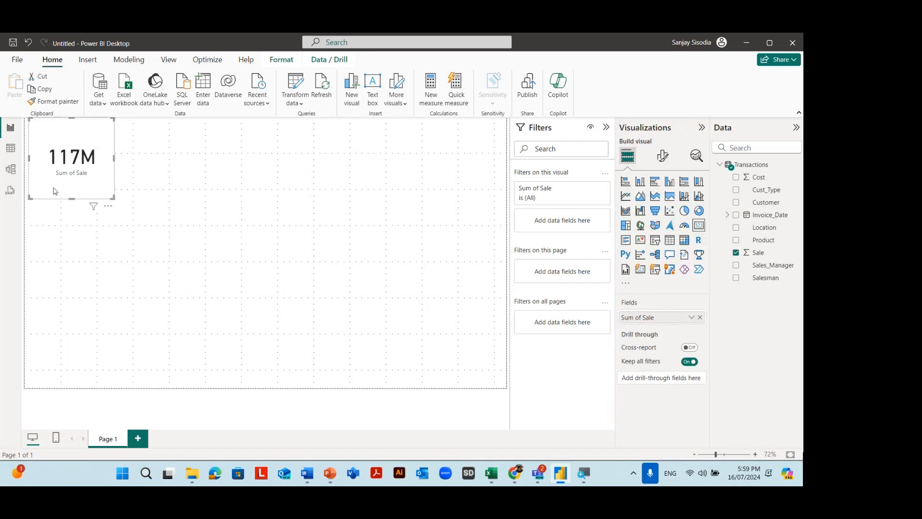
double_click(643, 318)
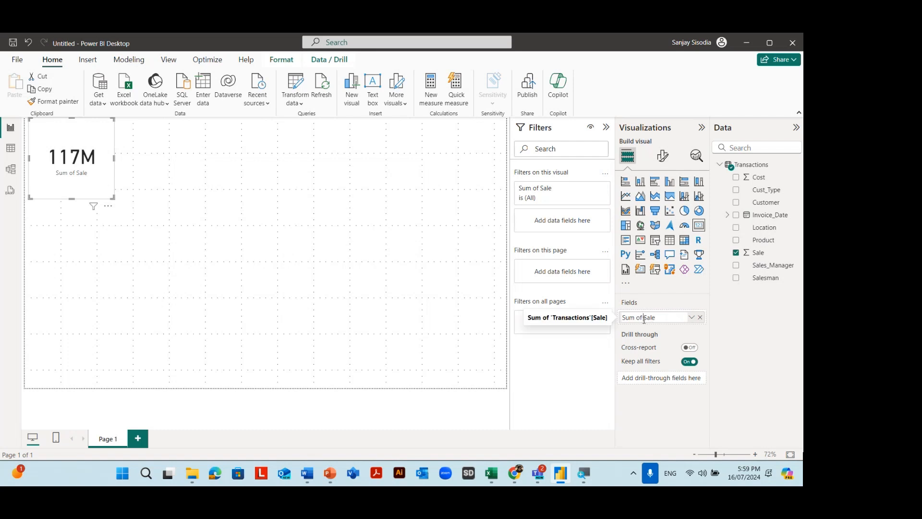
left_click_drag(644, 319, 569, 320)
type("Total")
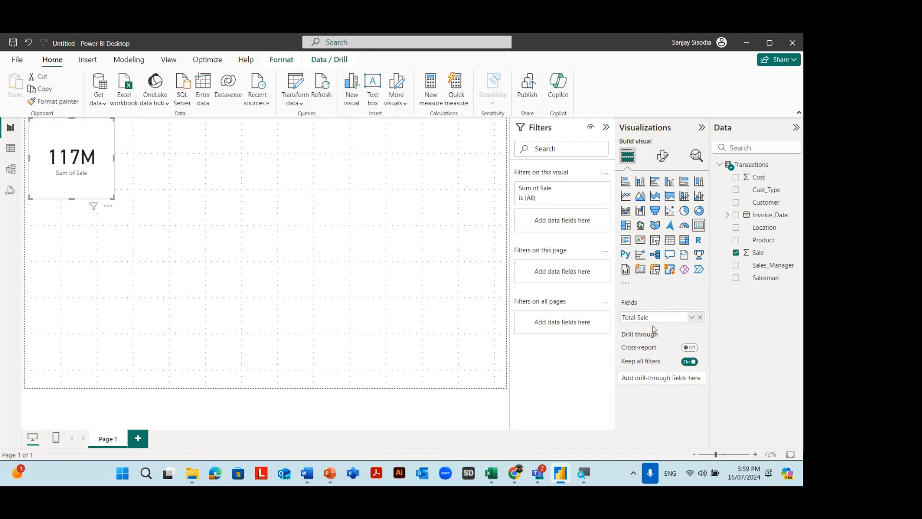
key("Return")
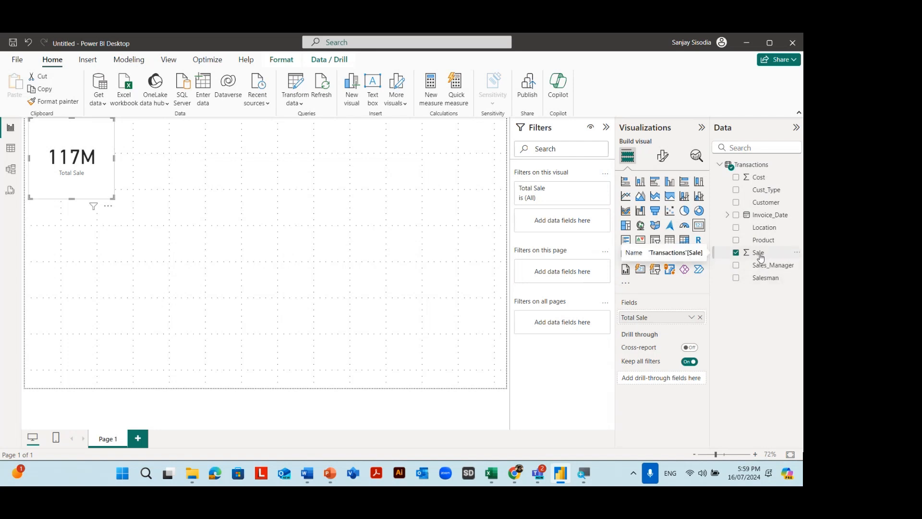
Set the color of the card's callout value to pink
left_click(661, 160)
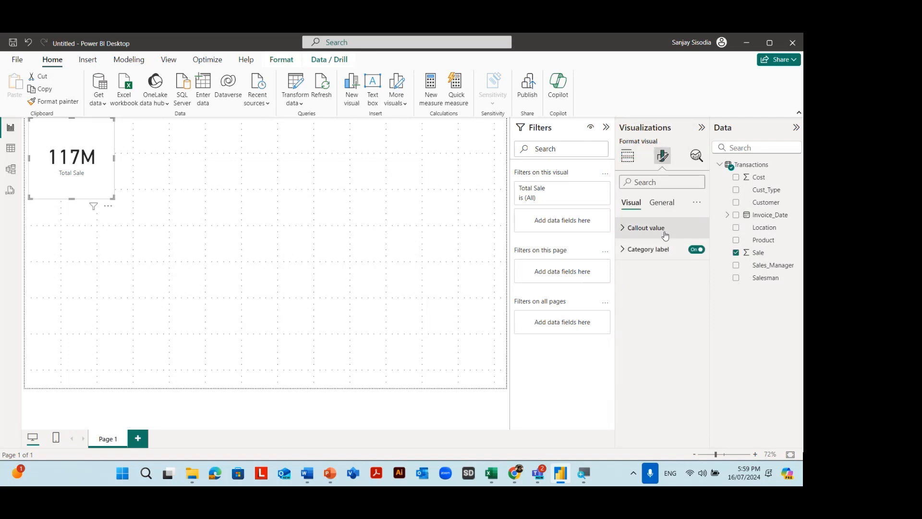
left_click(621, 229)
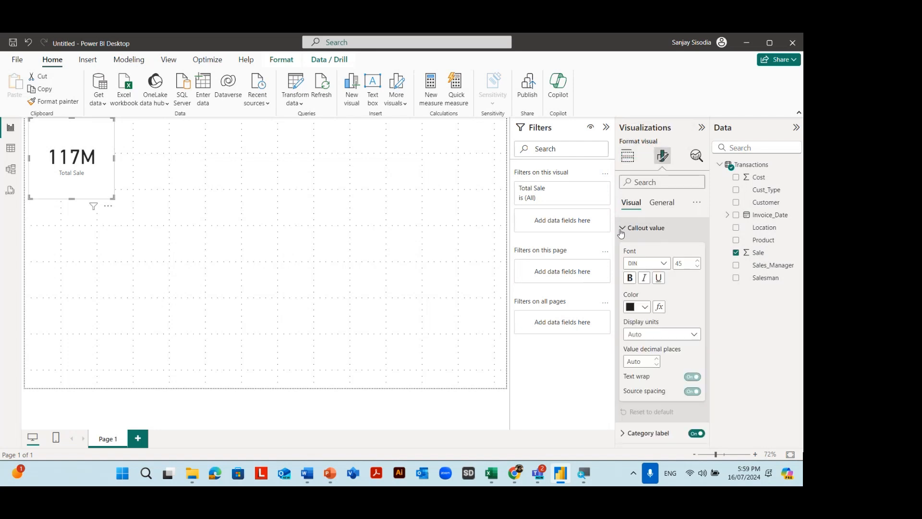
left_click(644, 309)
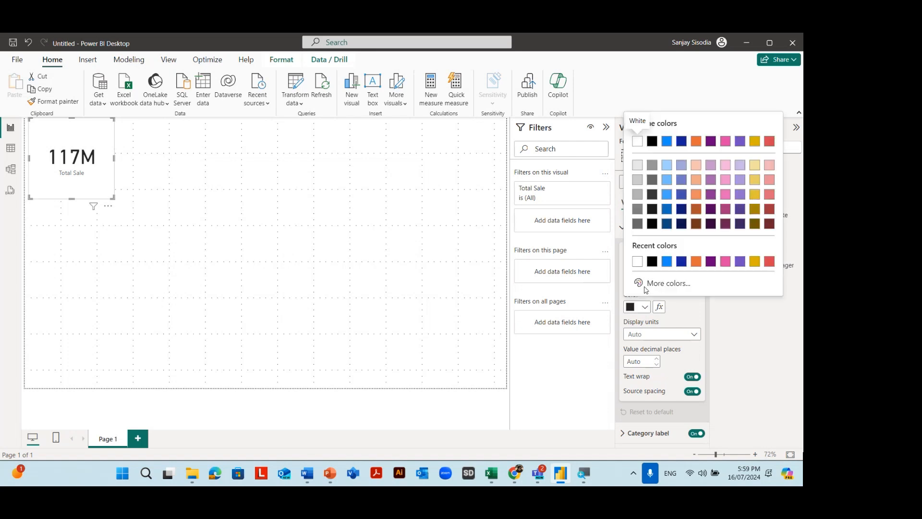
left_click(725, 141)
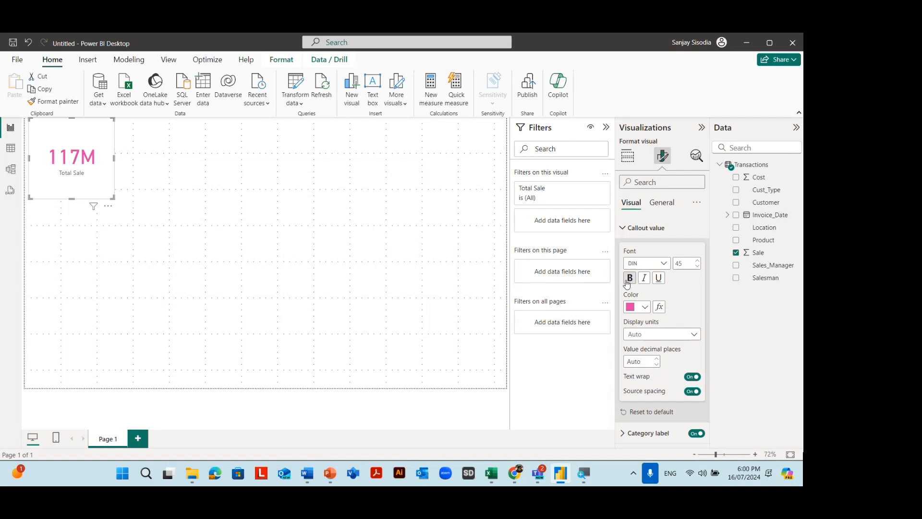
Increase the callout value's font size to 53 and make it bold, italic and underlined
triple_click(699, 261)
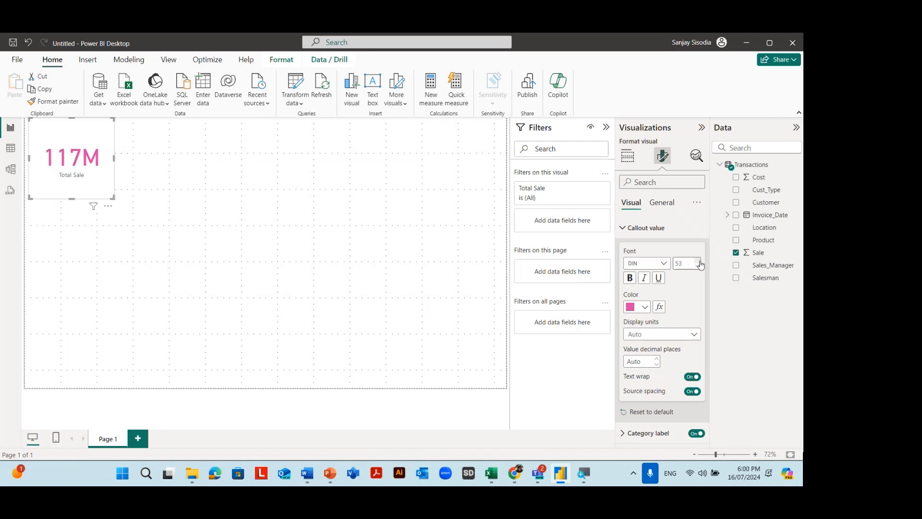
left_click(629, 278)
left_click(644, 279)
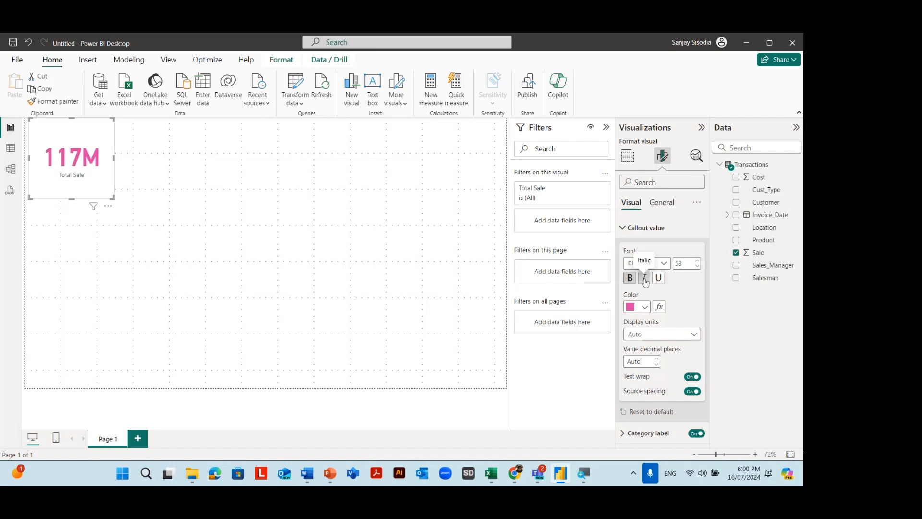
left_click(659, 278)
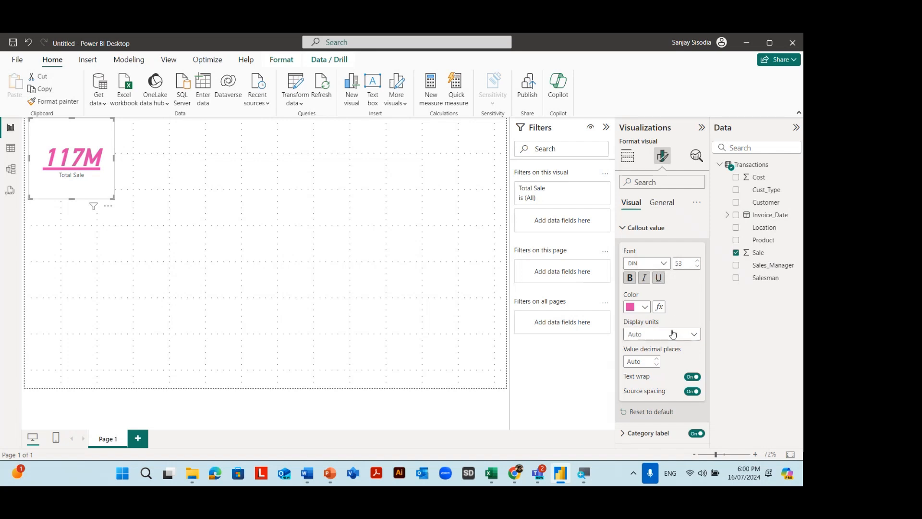
left_click(624, 229)
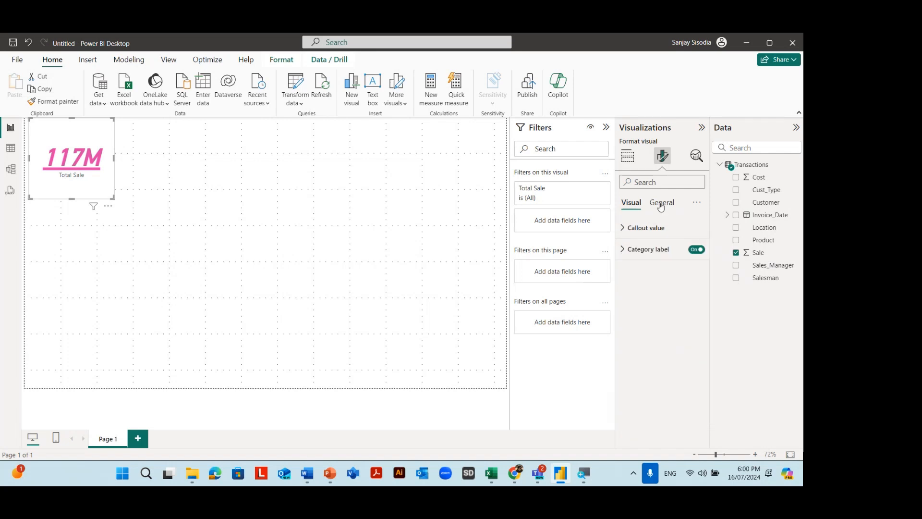
Toggle the card's title in the general formatting options, leaving it switched off
left_click(661, 203)
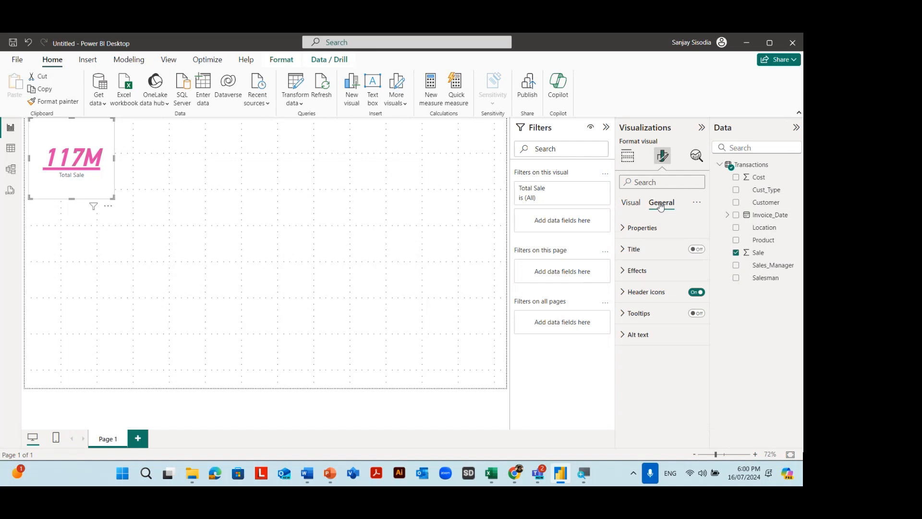
left_click(694, 249)
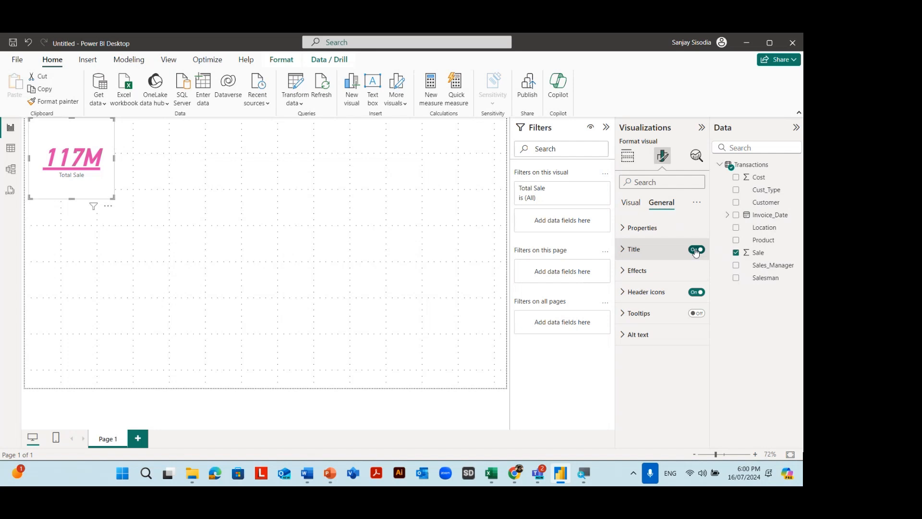
left_click(696, 250)
left_click(696, 250)
left_click(696, 250)
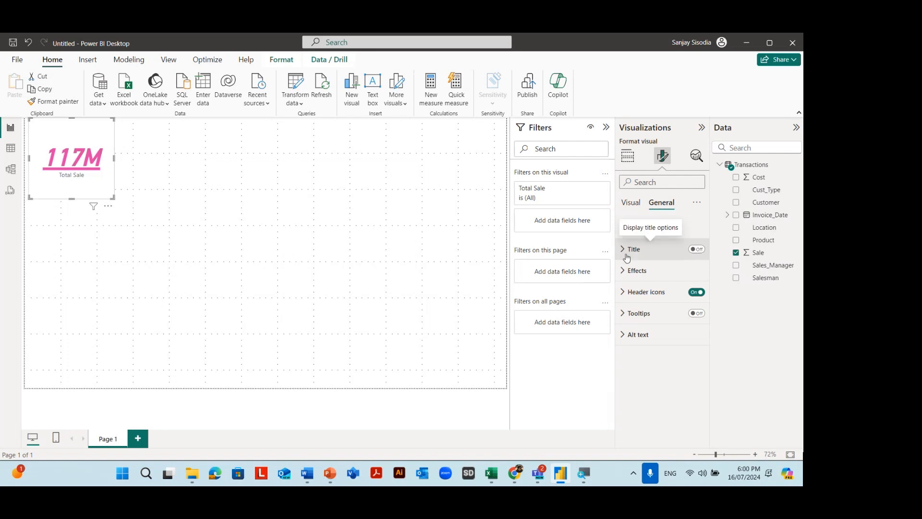
Set the background color of the Total Sale card to light blue
left_click(625, 271)
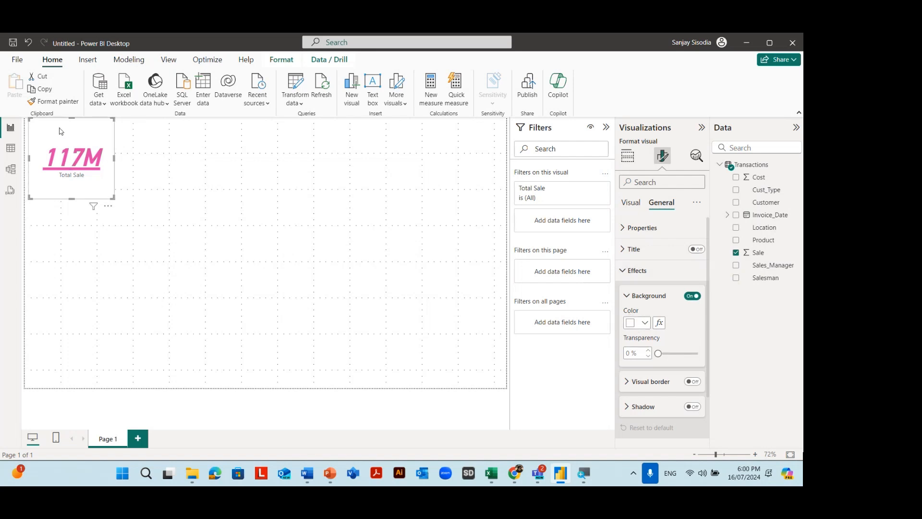
left_click(645, 324)
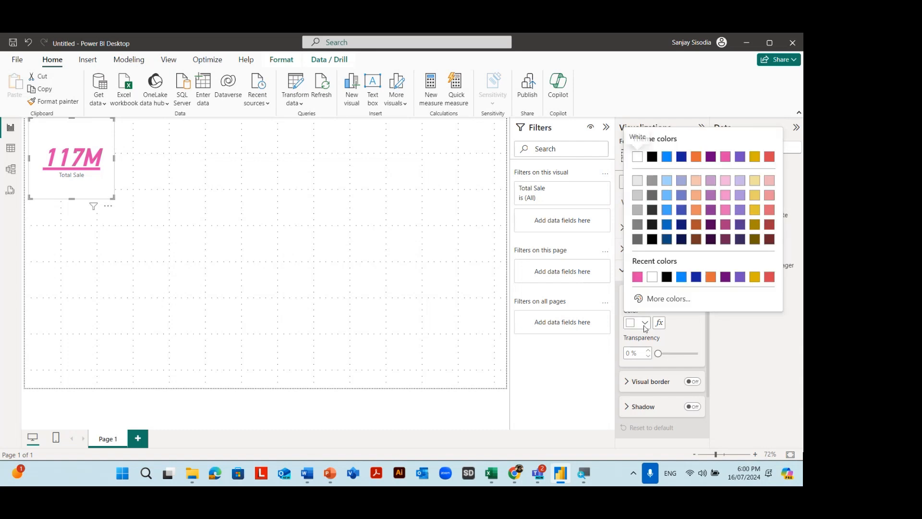
left_click(667, 195)
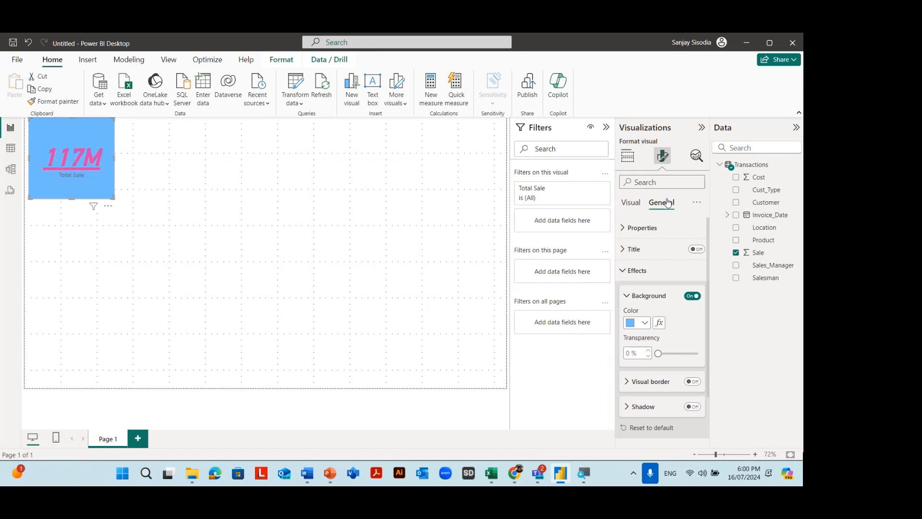
left_click(623, 276)
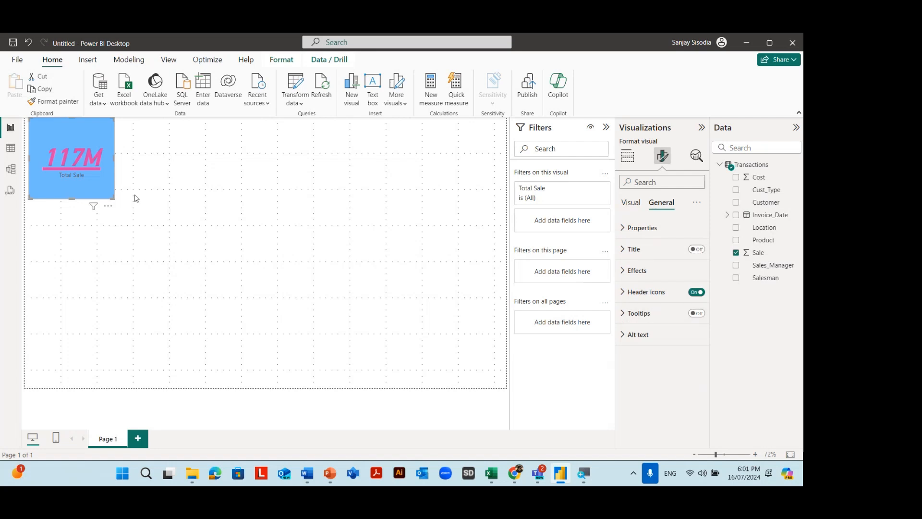
Move the card toward the middle of the canvas, and check the Total Sales tile on the PowerPoint slide before returning to Power BI
left_click_drag(113, 192, 289, 245)
left_click(369, 243)
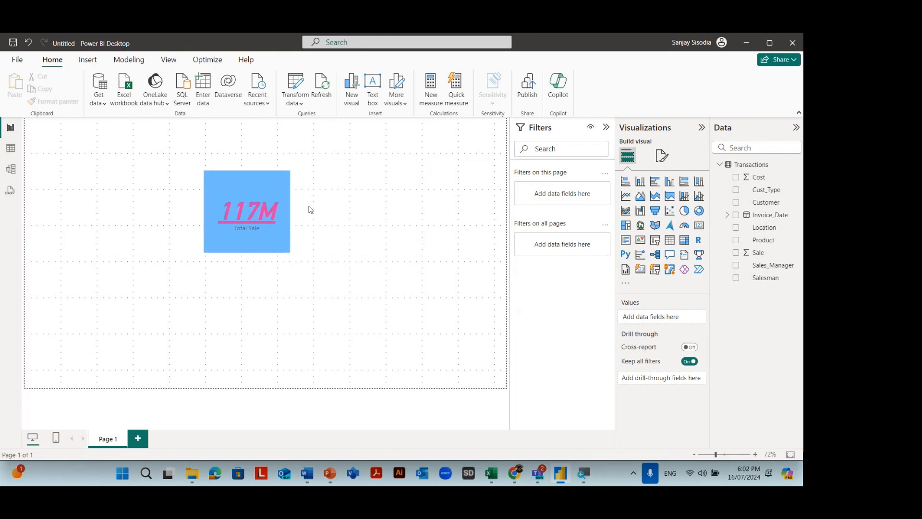
key("alt+Tab")
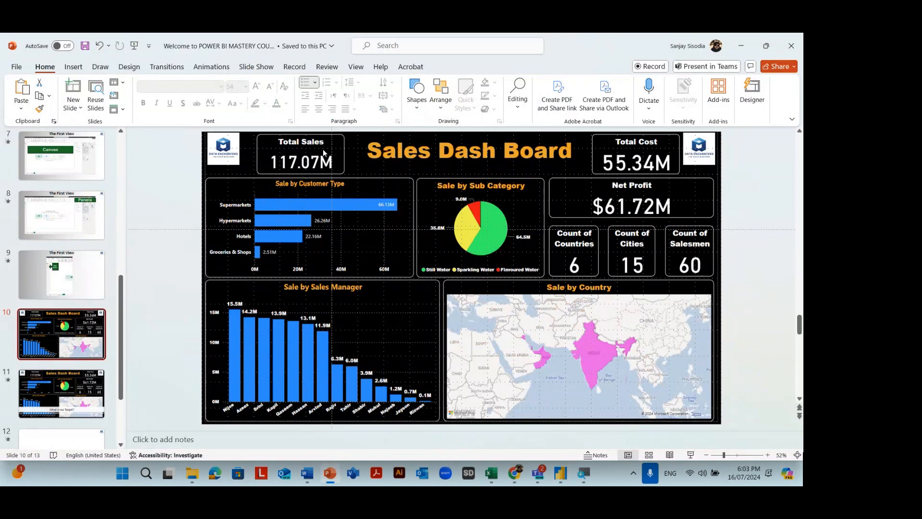
key("alt+Tab")
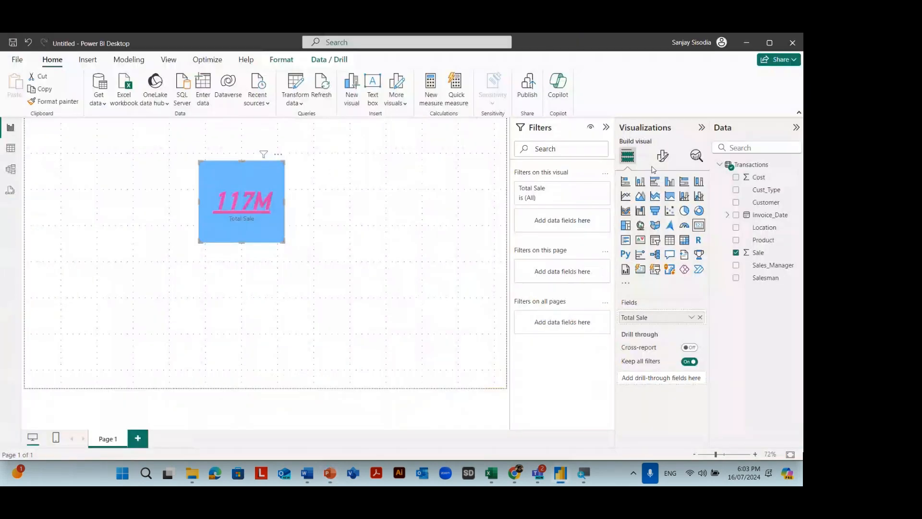
Search the card's format settings for "cor" to find the rounded corners option, and clear the search
left_click(663, 155)
left_click(657, 183)
type("c")
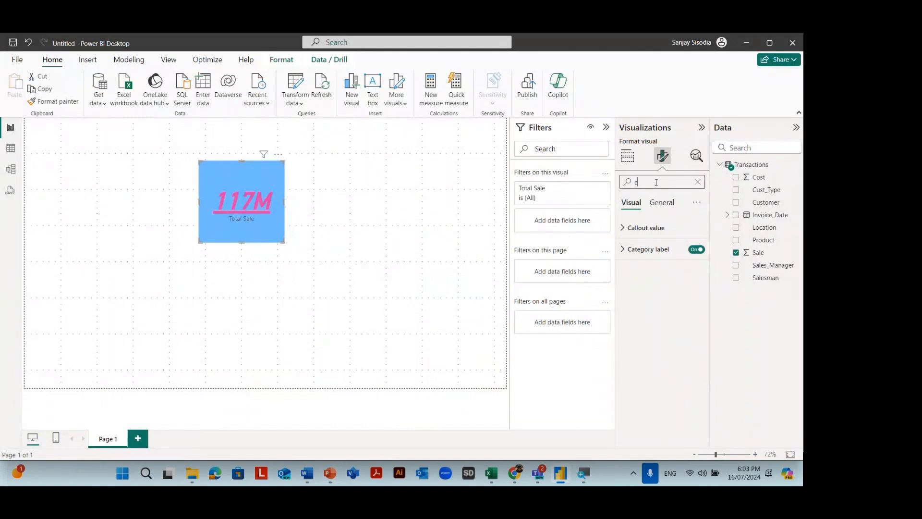
type("or")
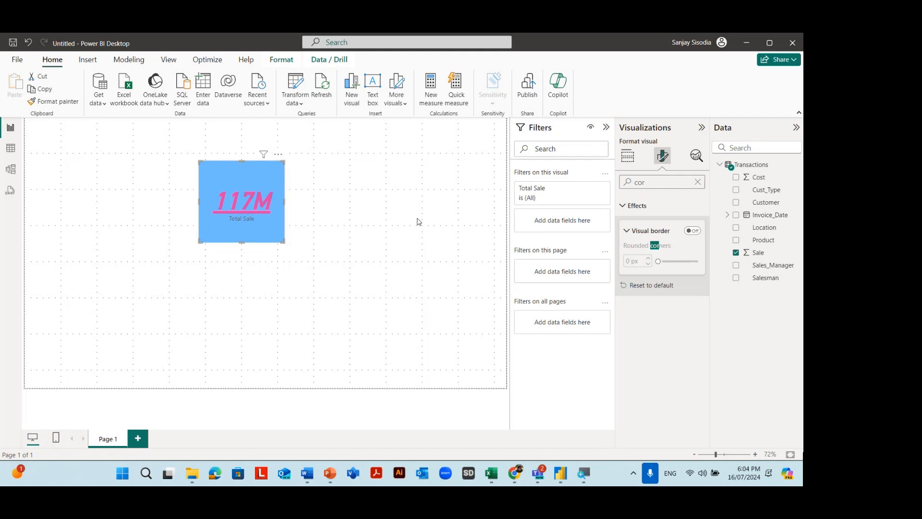
left_click(697, 183)
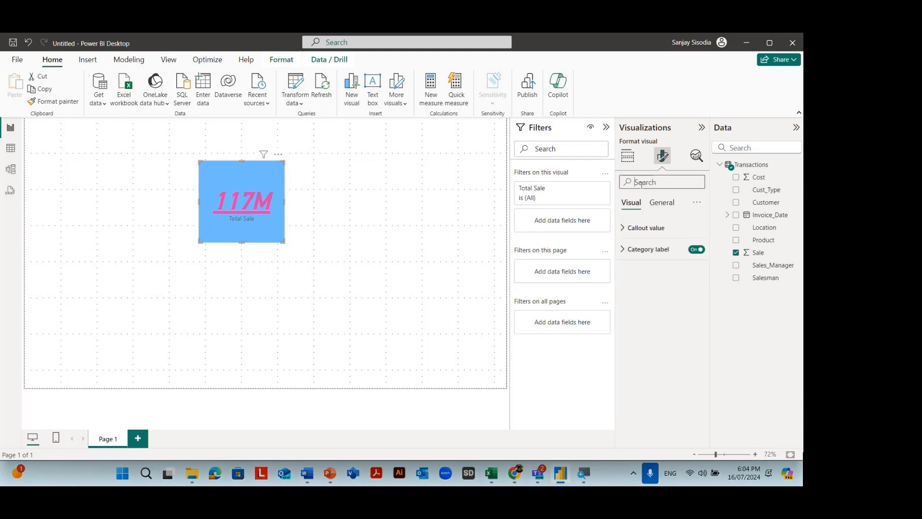
Review the card's general formatting settings, including position, padding, advanced options, title and effects, and collapse the sections again
left_click(661, 202)
left_click(624, 228)
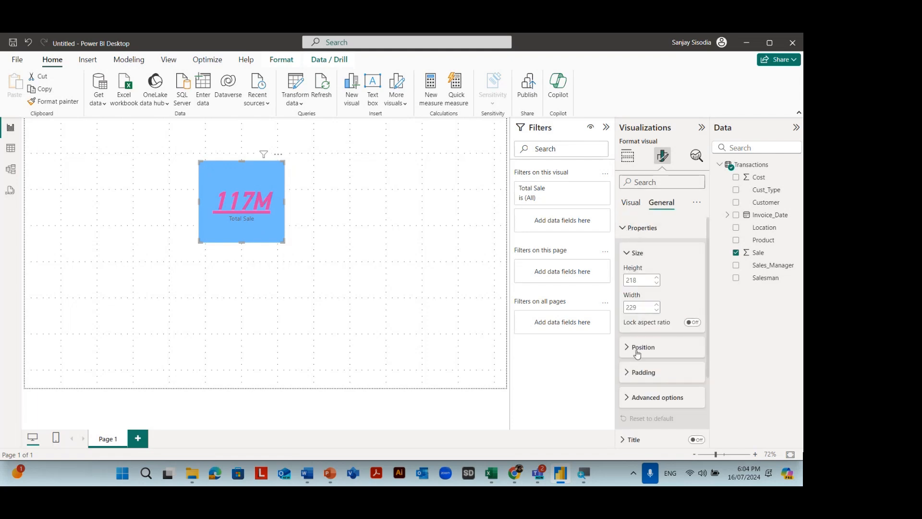
left_click(629, 347)
scroll(632, 288, "down", 3)
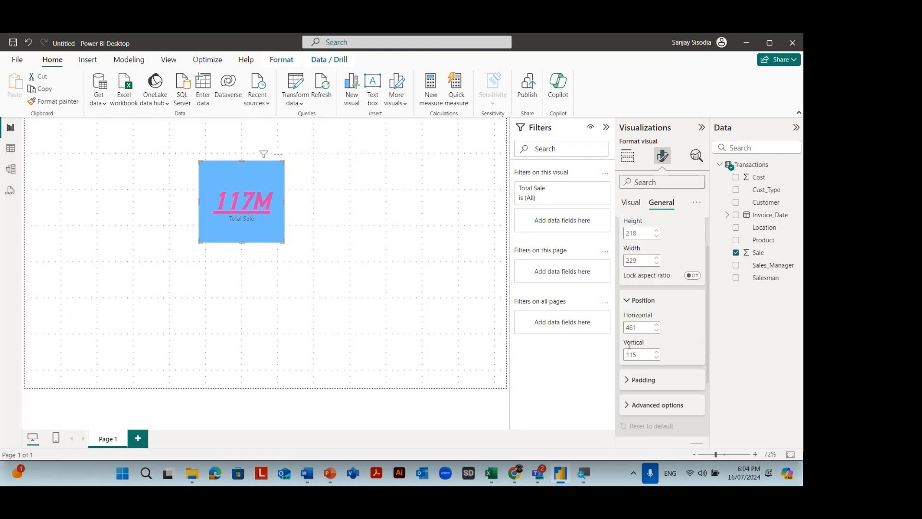
left_click(631, 282)
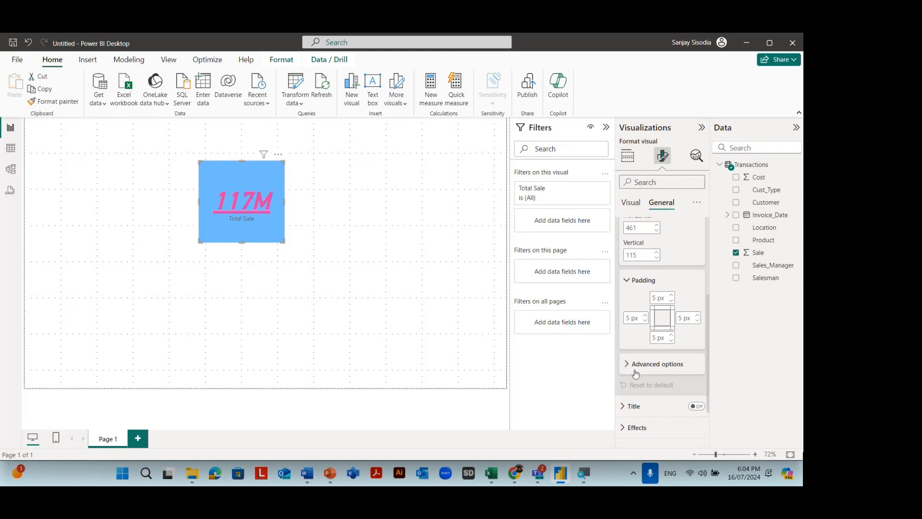
left_click(626, 366)
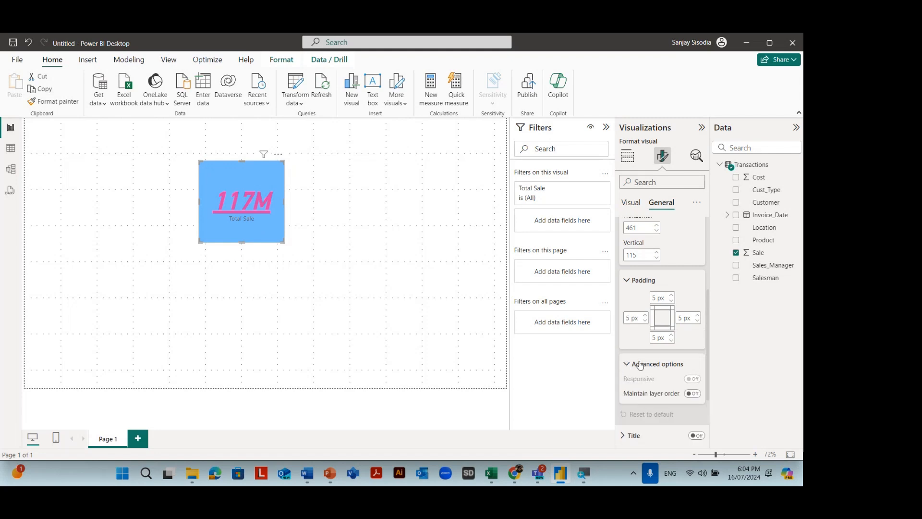
scroll(625, 357, "down", 2)
left_click(625, 355)
scroll(627, 365, "down", 2)
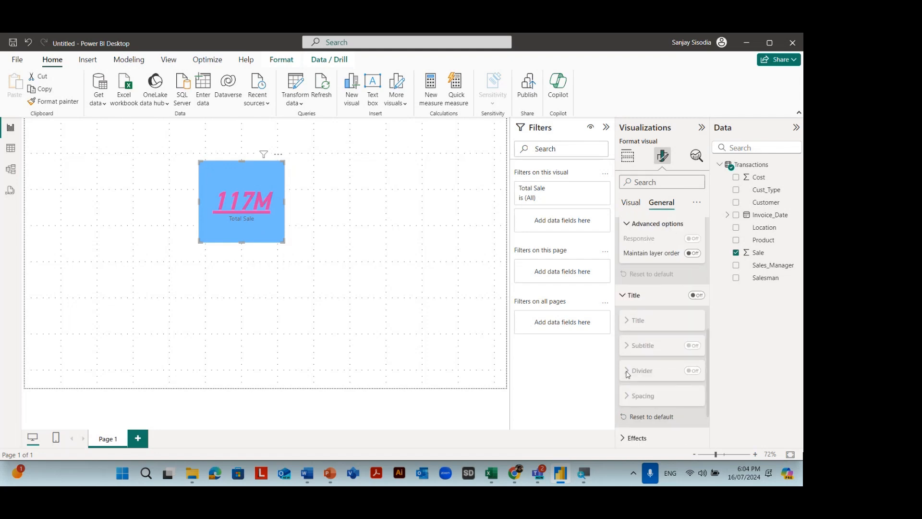
scroll(627, 374, "down", 2)
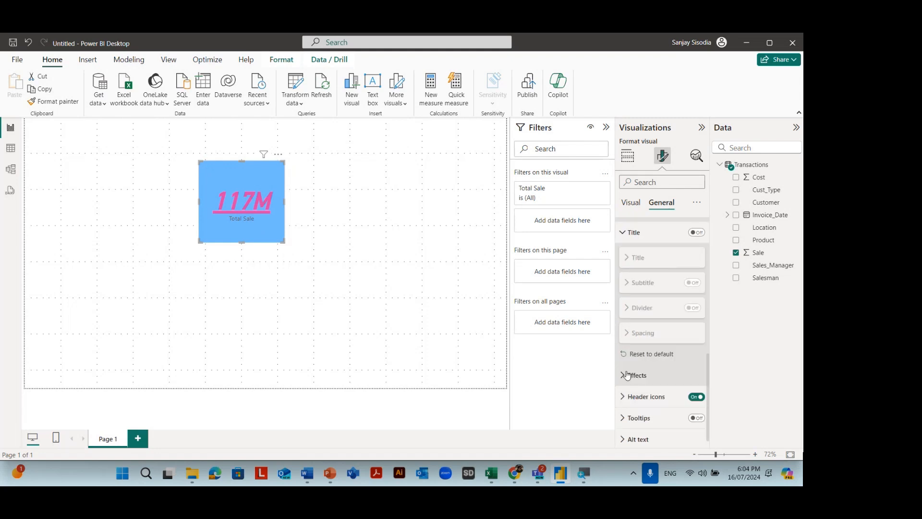
left_click(628, 375)
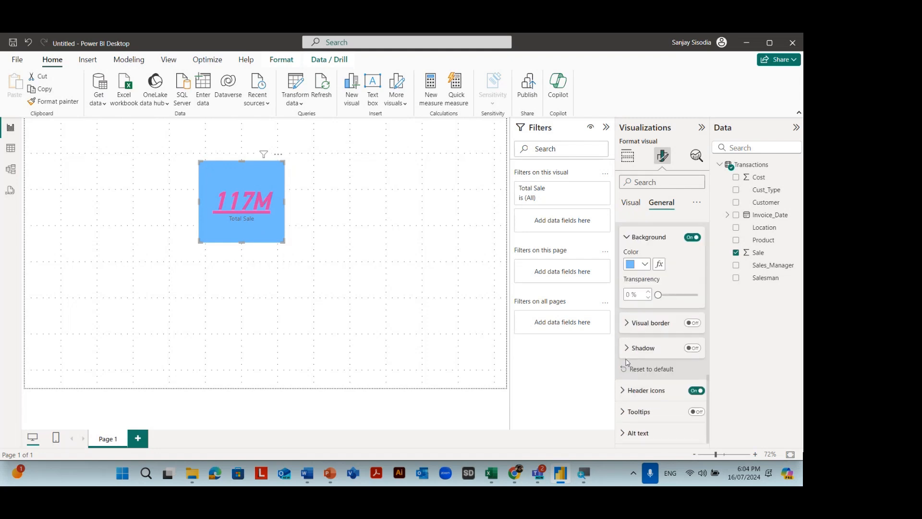
scroll(629, 355, "up", 8)
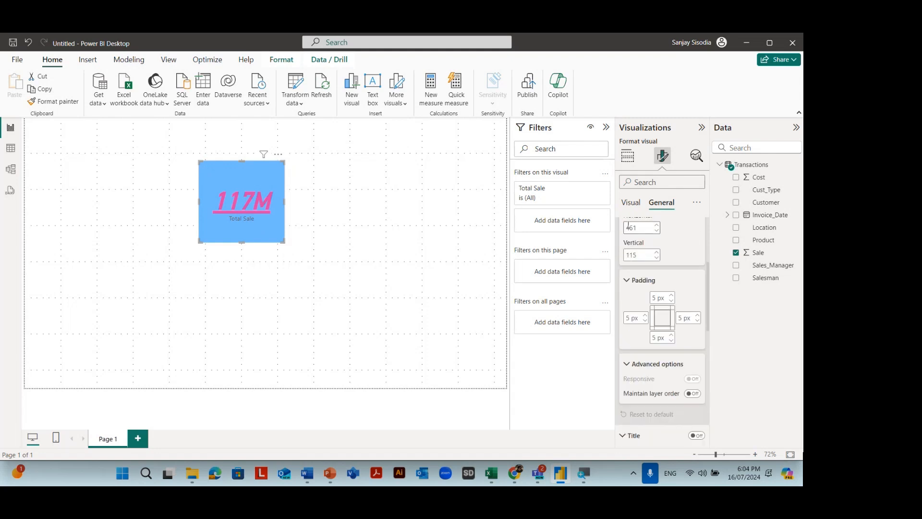
left_click(624, 229)
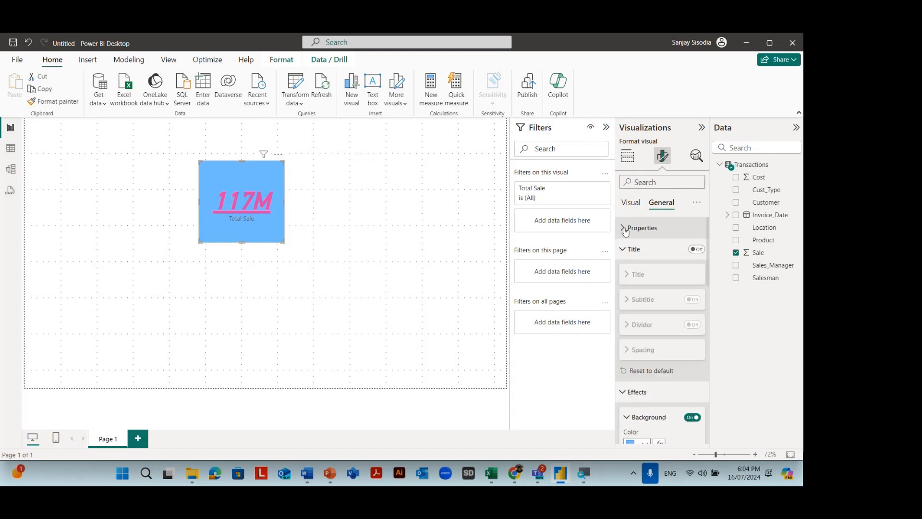
left_click(625, 249)
left_click(624, 270)
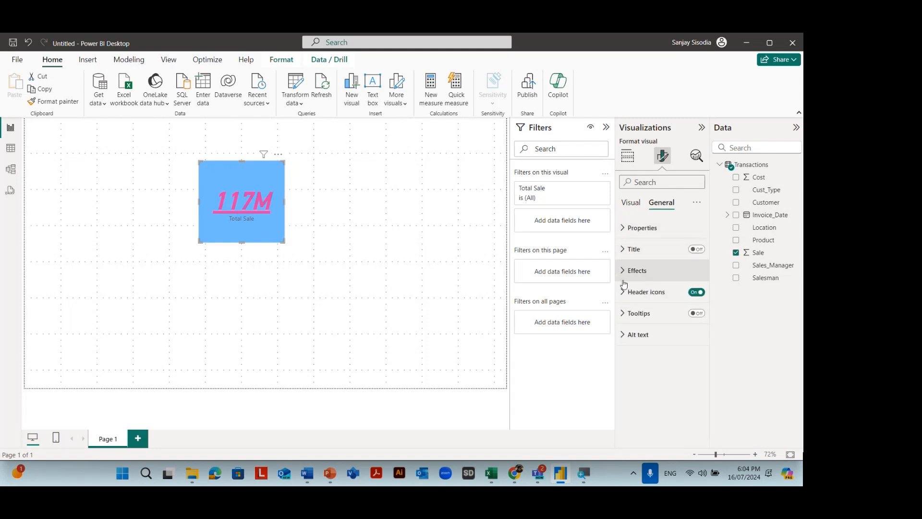
Find the rounded corners setting by searching "Cor", enable the card's visual border and set the rounded corners to 23 px
left_click(664, 182)
type("Cor")
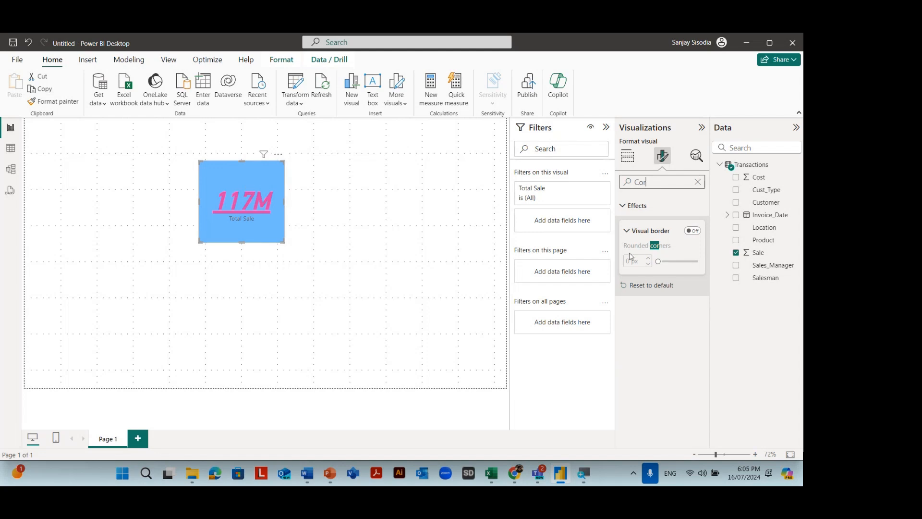
left_click(691, 231)
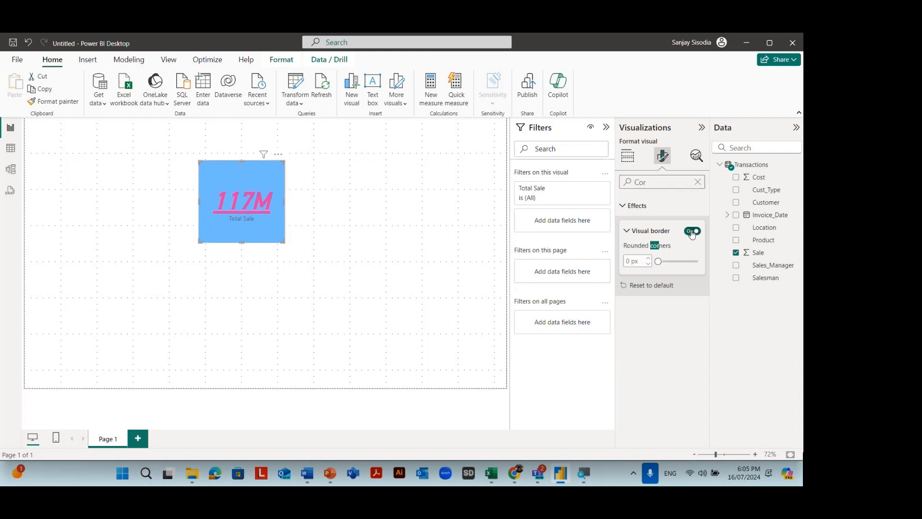
left_click_drag(658, 261, 688, 262)
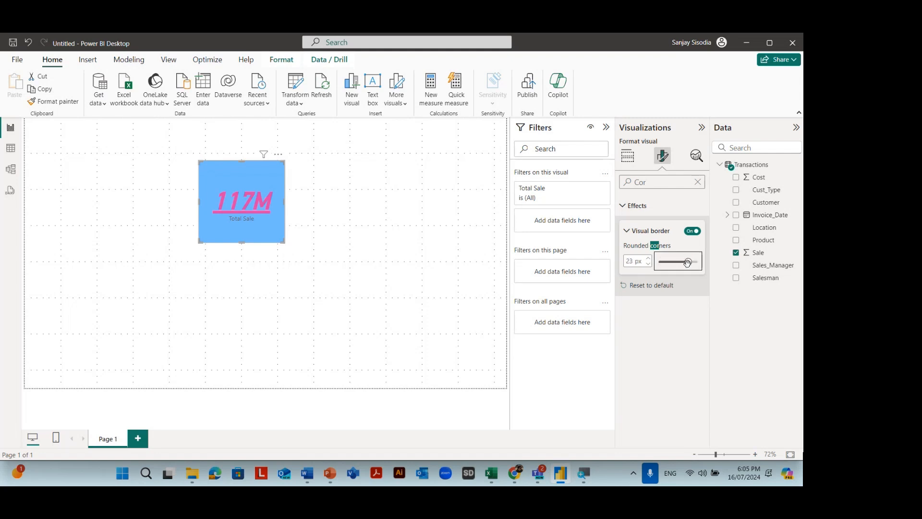
left_click(406, 218)
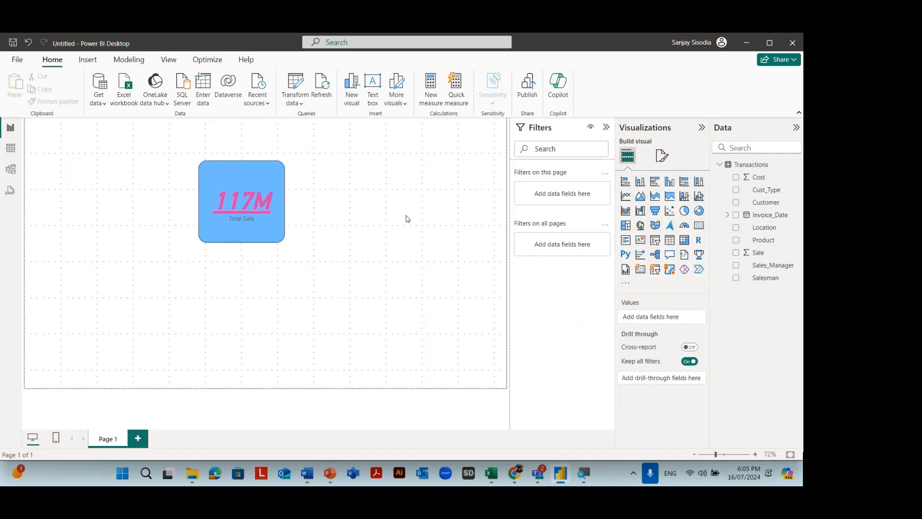
Move the Total Sale card to the upper-left corner of the canvas and resize it to a lower, slightly wider shape
left_click_drag(244, 176, 92, 142)
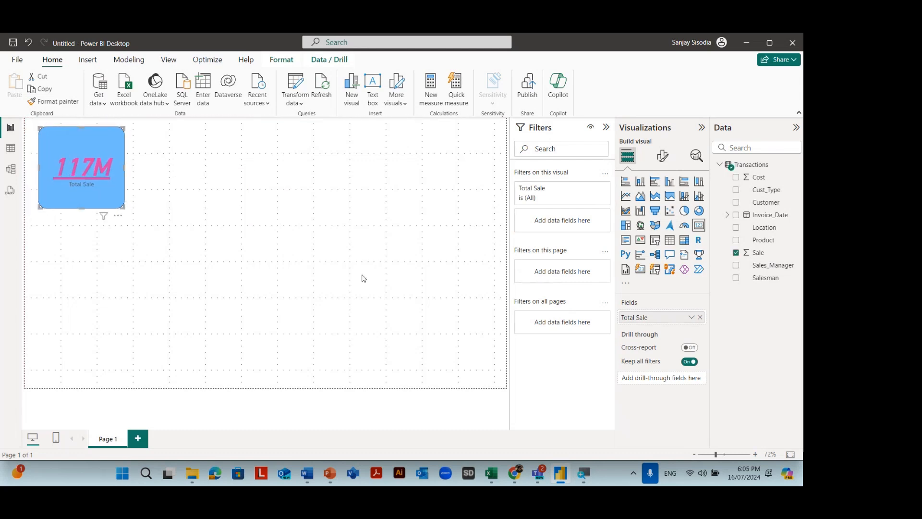
left_click_drag(40, 129, 31, 151)
left_click(222, 169)
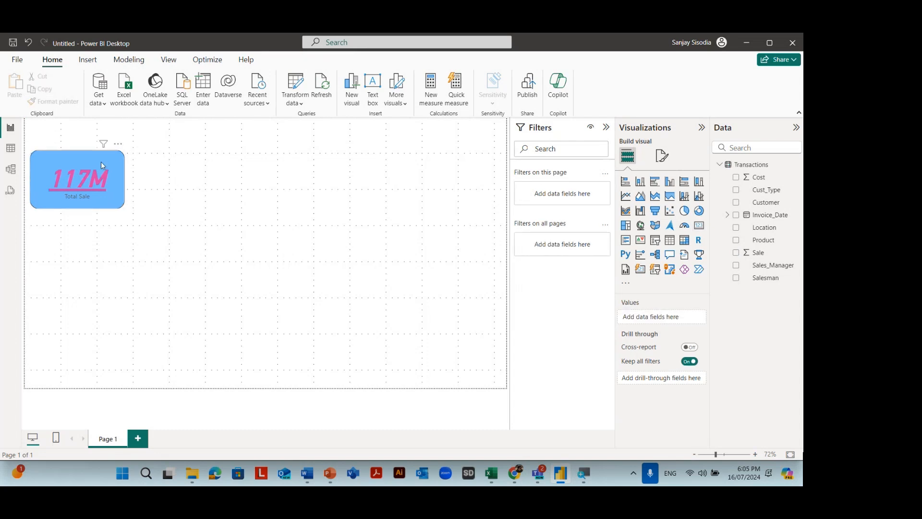
left_click_drag(102, 166, 101, 139)
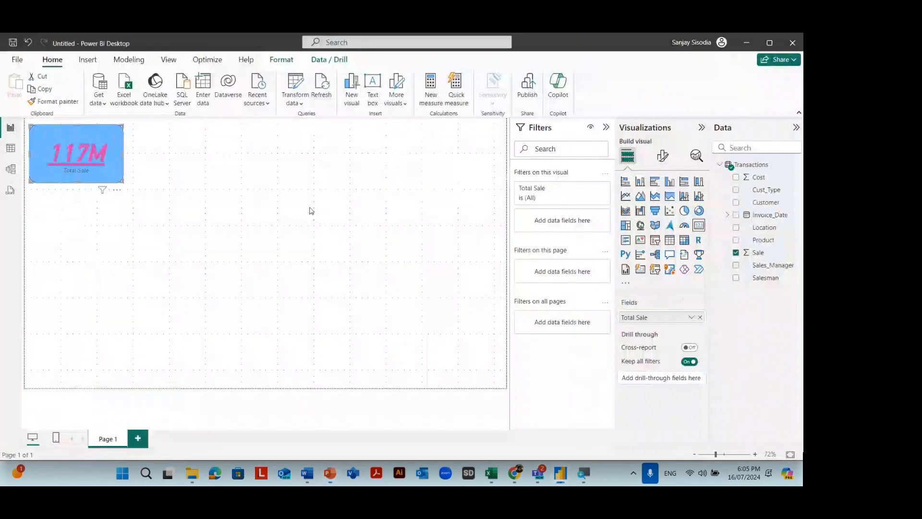
left_click(311, 210)
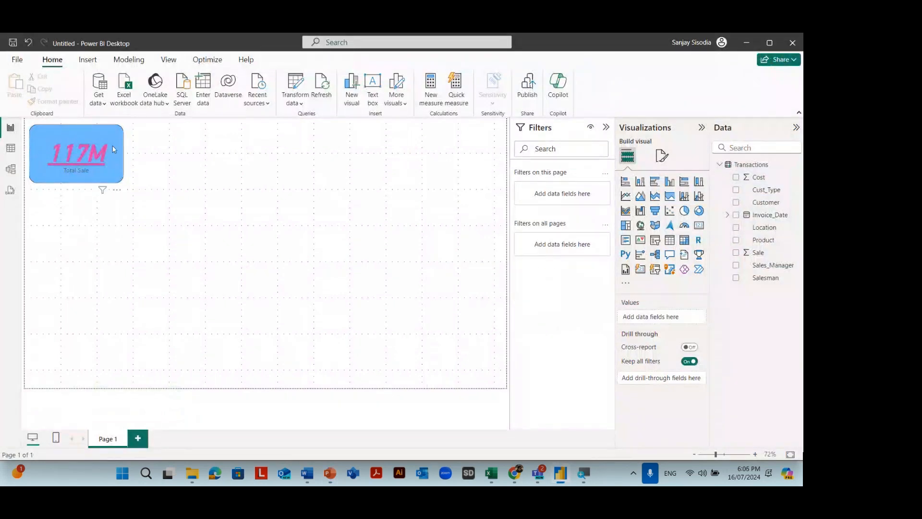
Duplicate the Total Sale card and place the copy beside the original, aligned along the canvas's upper edge
left_click(81, 138)
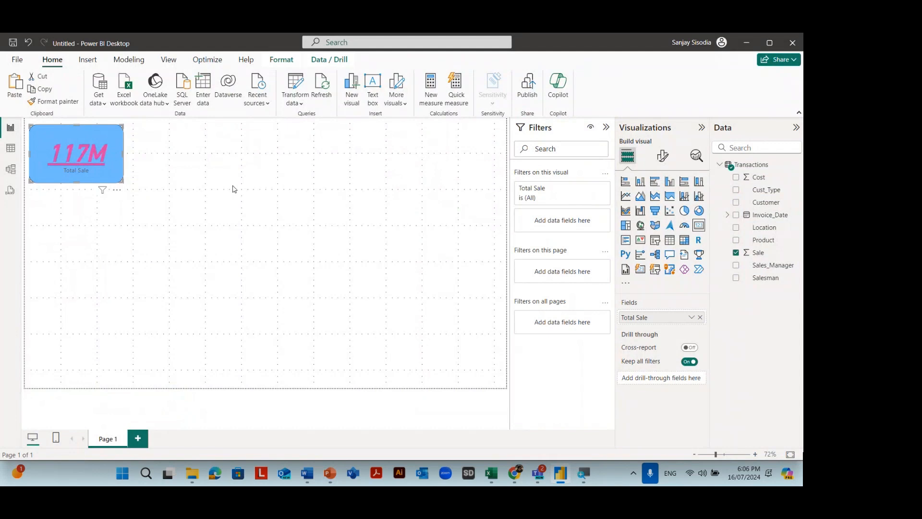
left_click(233, 189)
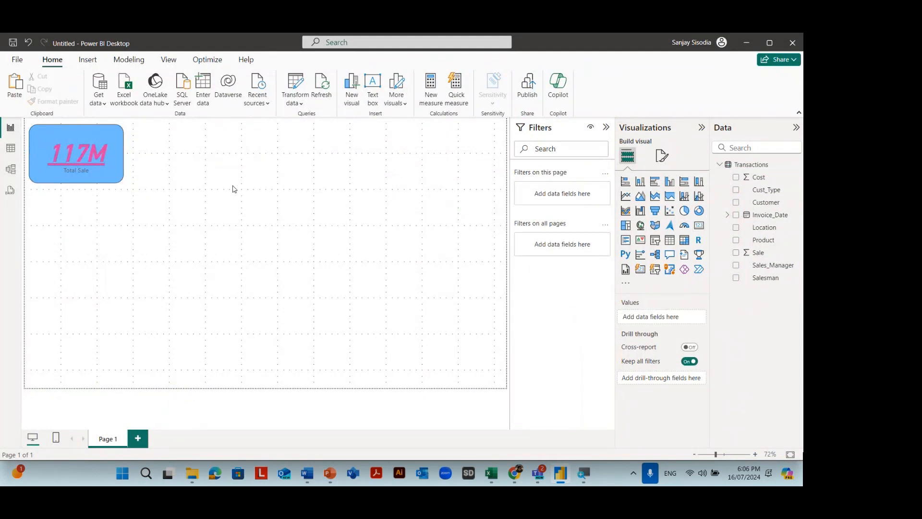
left_click(33, 149)
key("ctrl+c")
key("ctrl+v")
left_click_drag(177, 156, 155, 137)
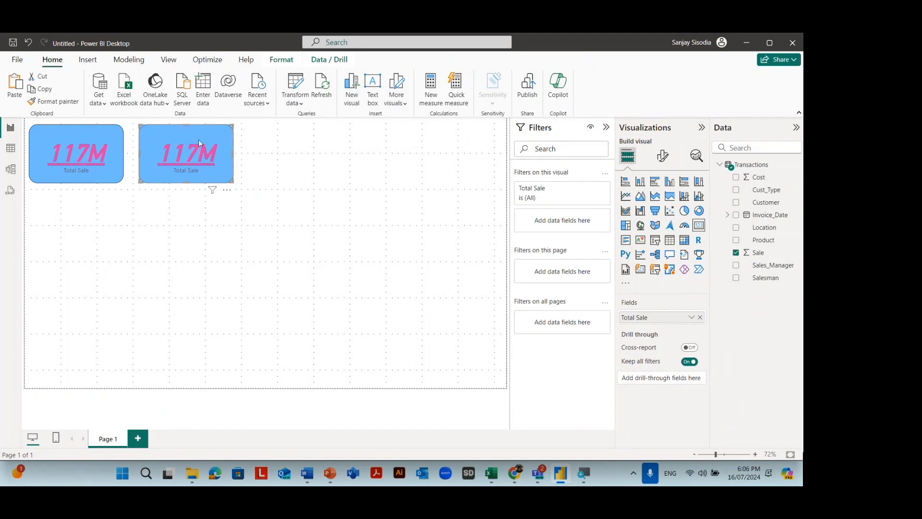
Replace the Sale field with Cost in the duplicated card and rename the field to Total Cost
left_click(736, 253)
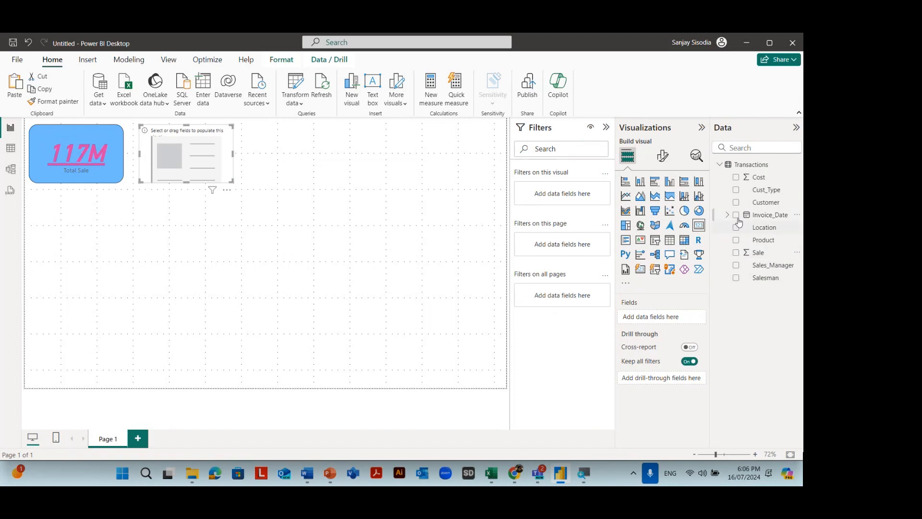
left_click(736, 178)
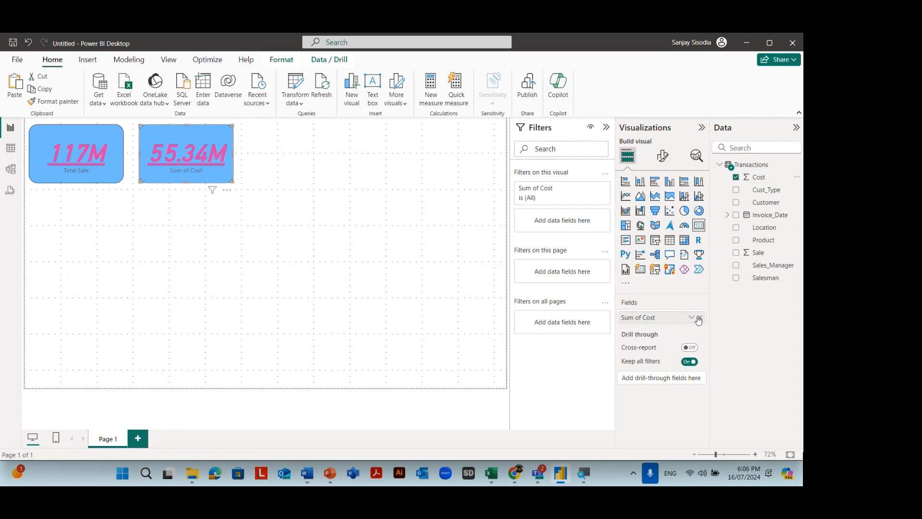
double_click(645, 317)
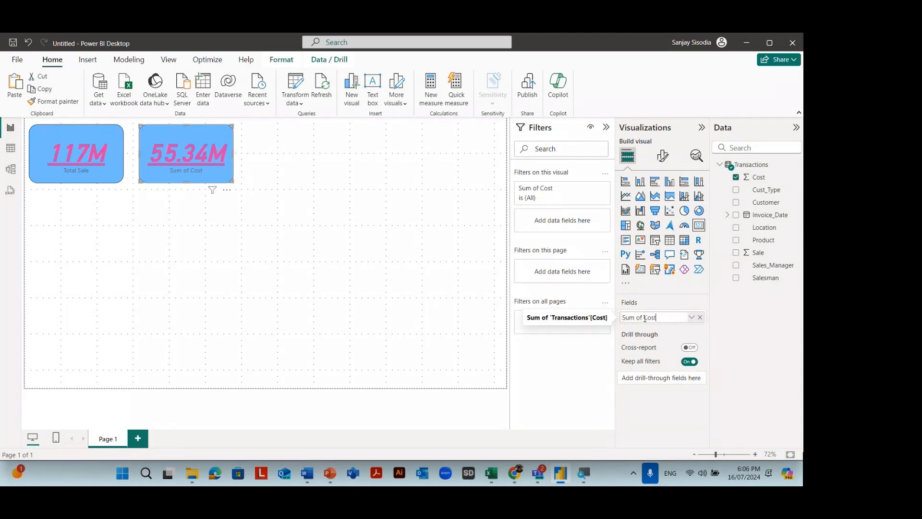
left_click_drag(645, 317, 622, 317)
key("BackSpace")
type("Total")
key("Return")
left_click(268, 232)
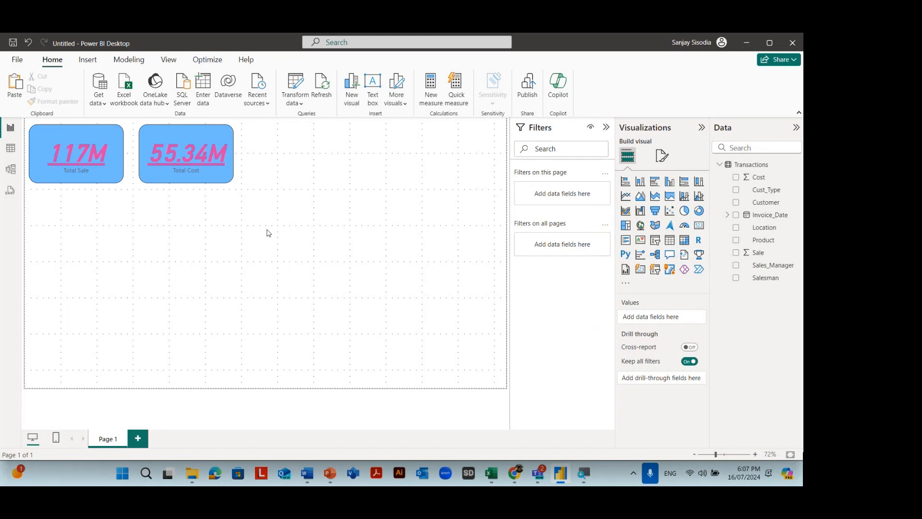
Switch to PowerPoint to check the remaining tiles on the sample Sales Dash Board slide, and return to Power BI
key("alt+Tab")
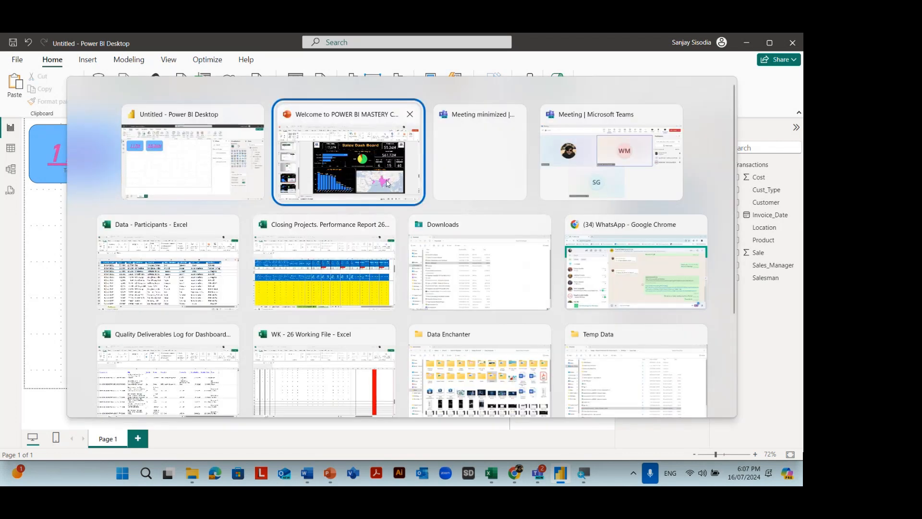
left_click(387, 182)
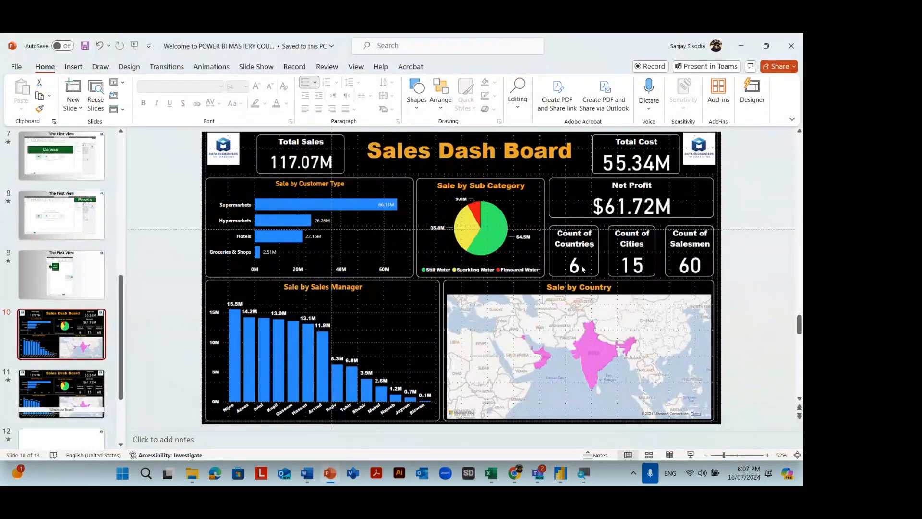
key("alt+Tab")
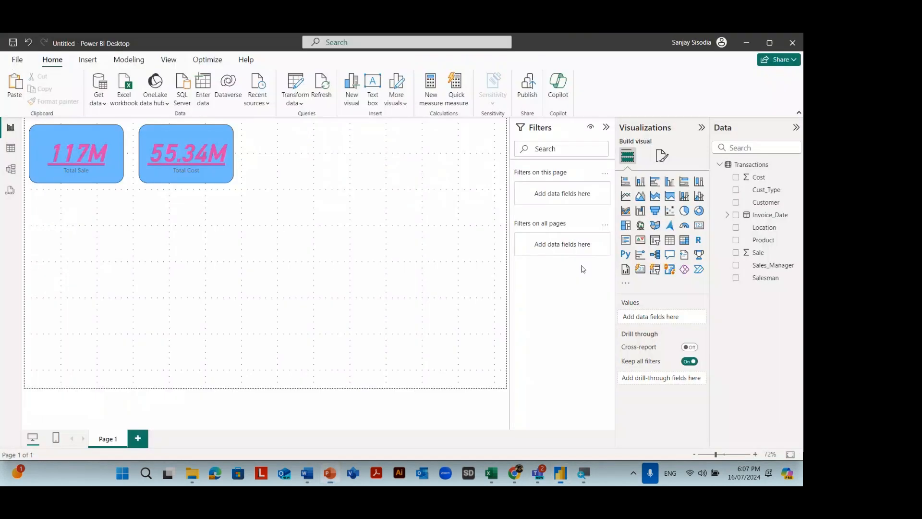
Duplicate the Total Cost card and place the copy farther along the same row, leaving a gap after the original
left_click(230, 149)
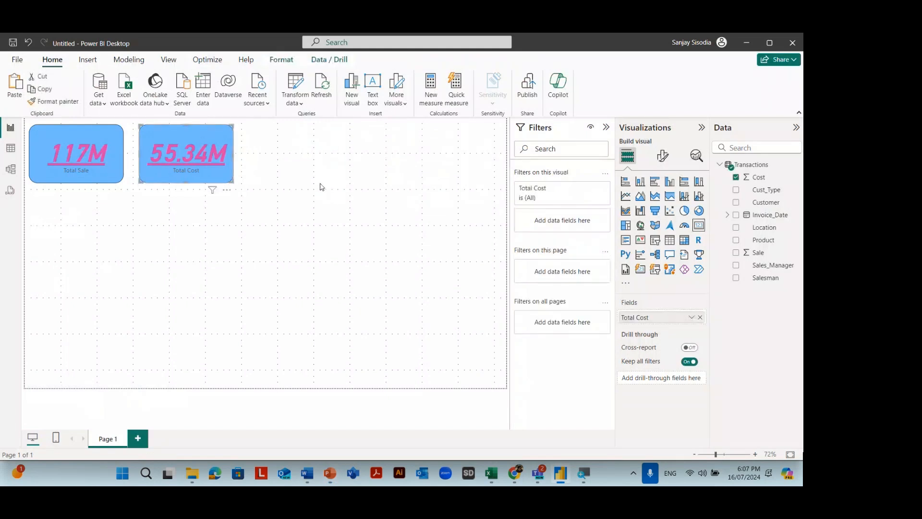
left_click(322, 187)
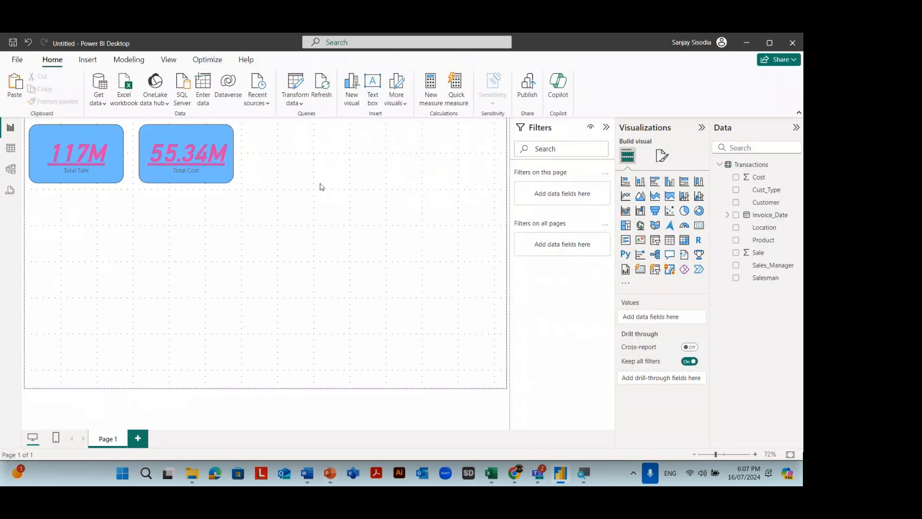
key("ctrl+v")
left_click_drag(181, 145, 309, 133)
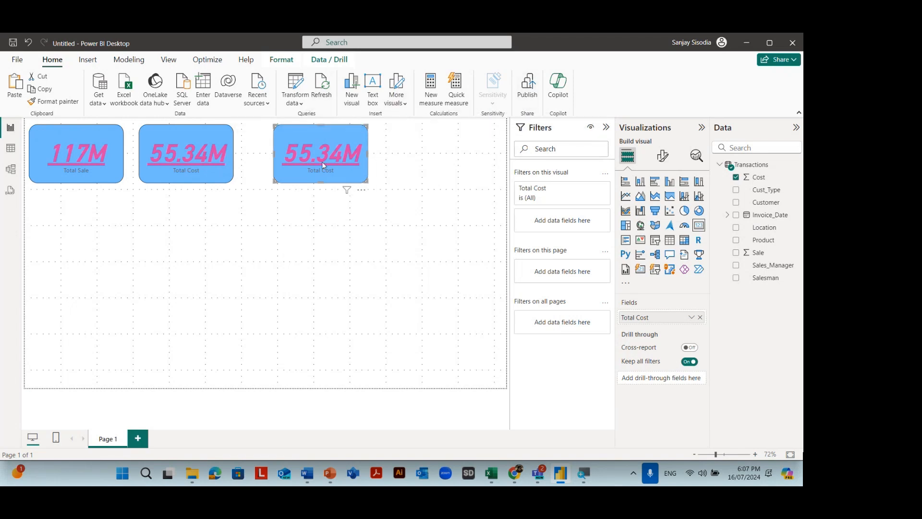
left_click(330, 244)
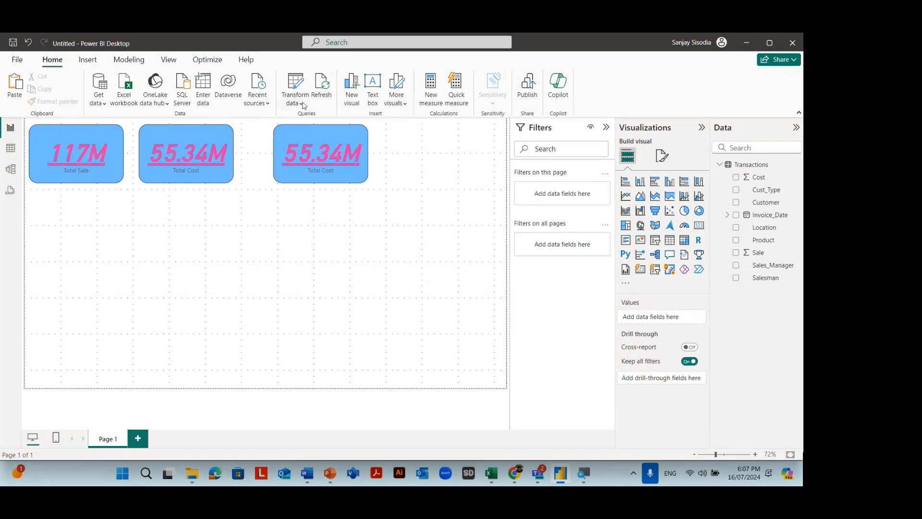
Open the Transactions table in the Power Query Editor to examine its columns
left_click(303, 104)
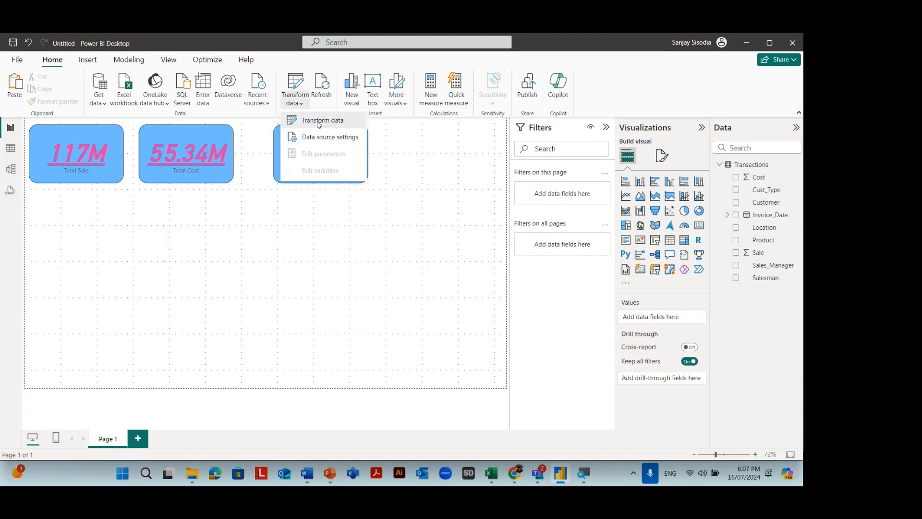
left_click(318, 122)
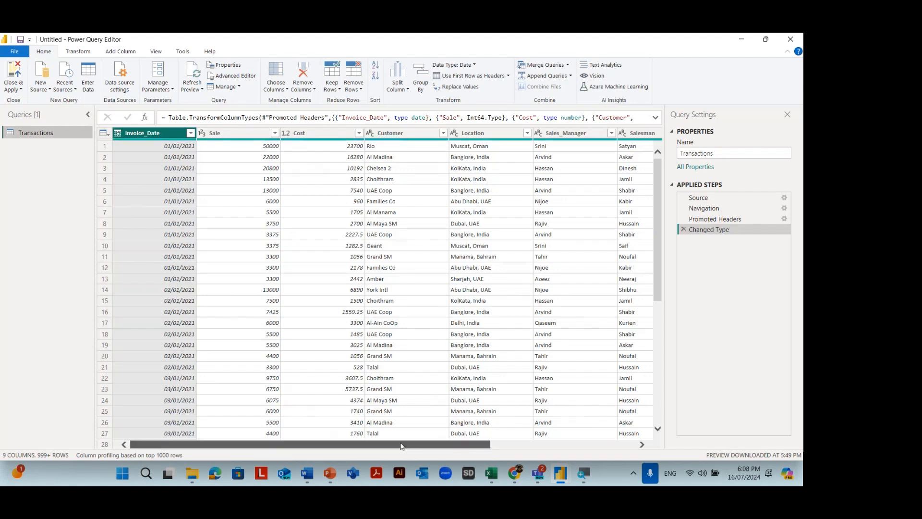
mouse_move(401, 446)
left_mouse_down()
mouse_move(506, 448)
mouse_move(388, 436)
left_mouse_up()
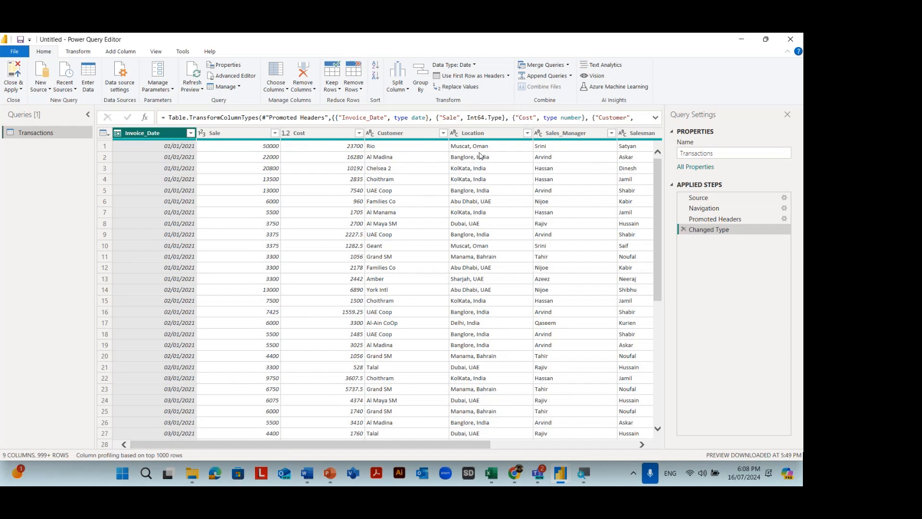
Split the Location column by delimiter, using a comma at each occurrence of the delimiter
left_click(409, 87)
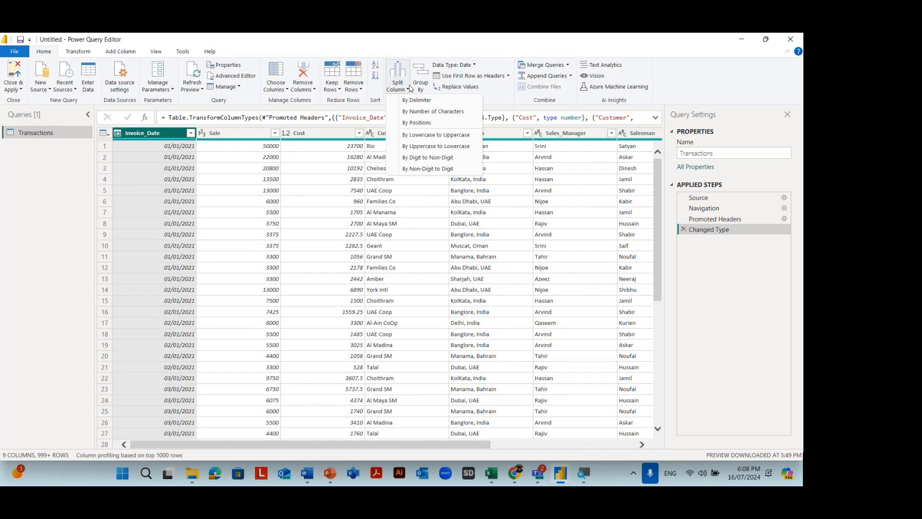
left_click(582, 212)
left_click(496, 140)
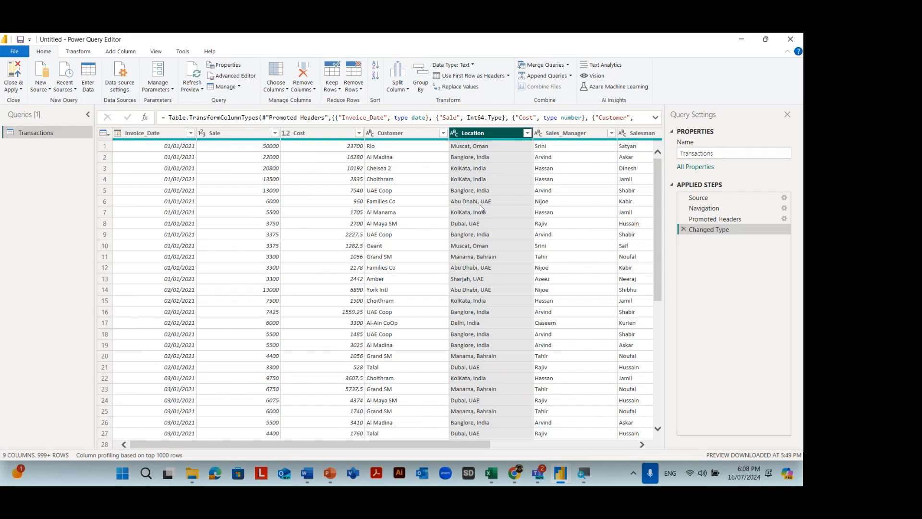
left_click(406, 91)
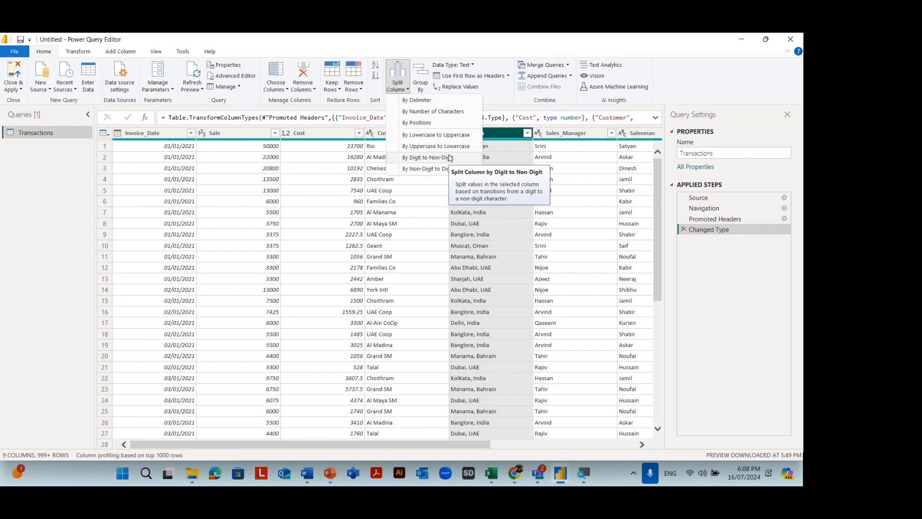
left_click(498, 260)
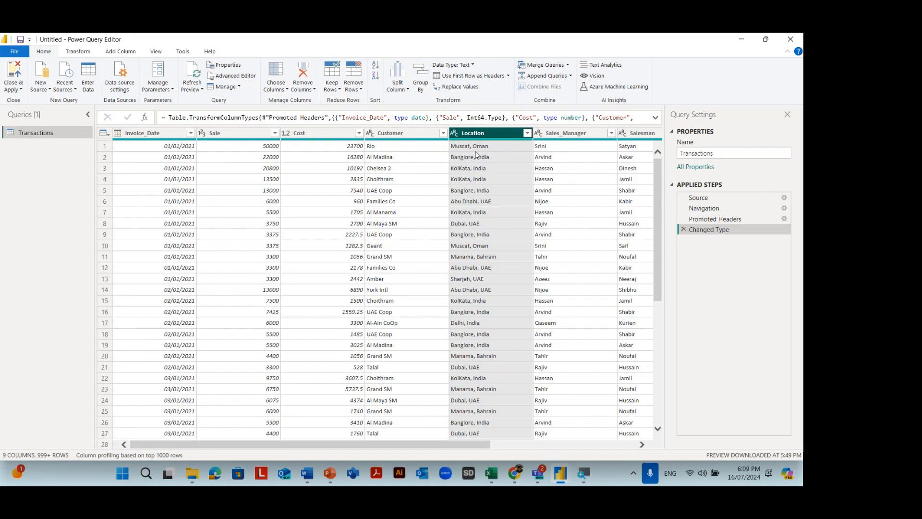
left_click(407, 91)
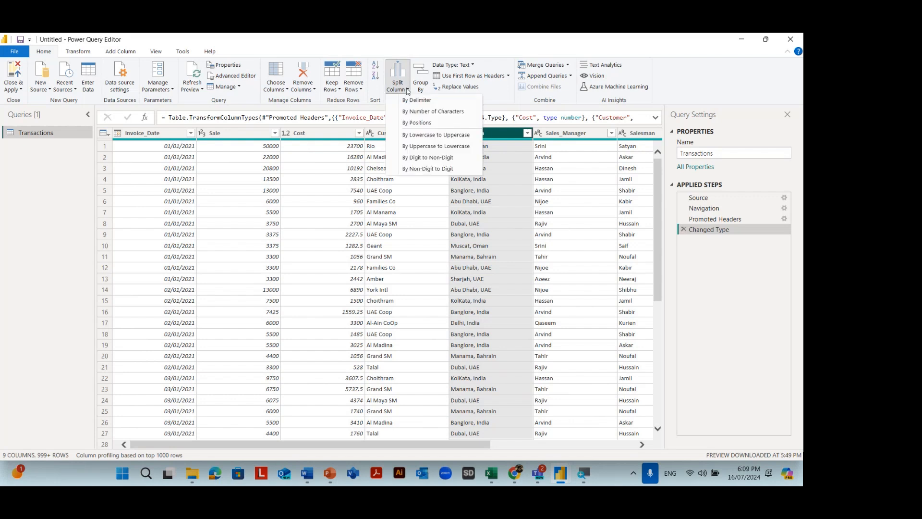
left_click(418, 101)
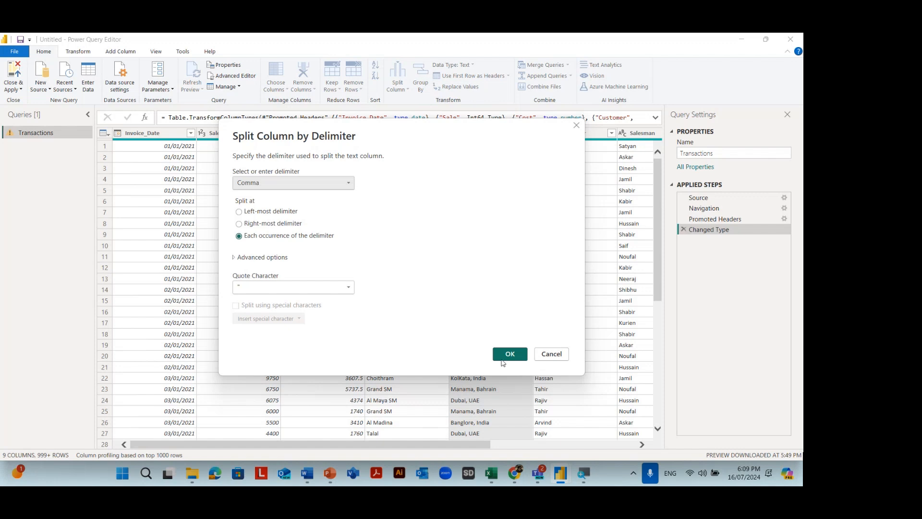
left_click(510, 357)
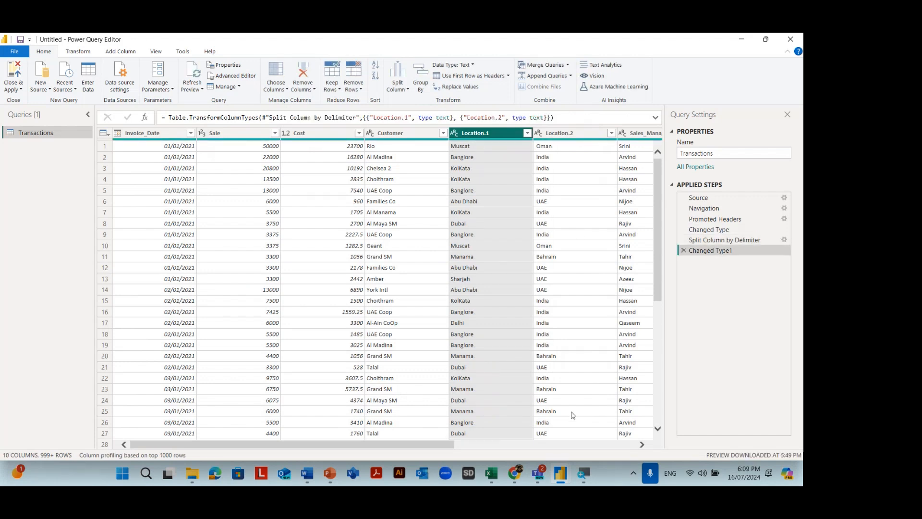
Try renaming the Location.1 column to City and Location.2 to Country, and remove the Renamed Columns step
double_click(501, 135)
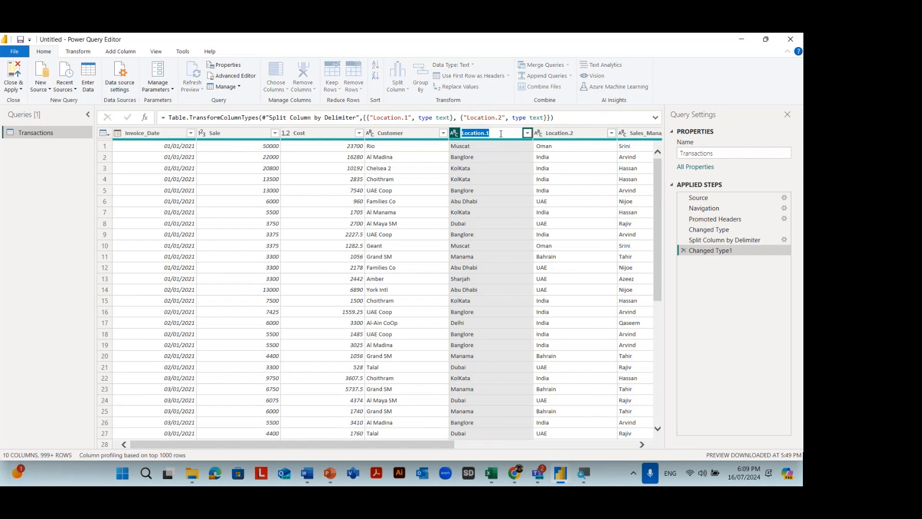
type("City")
double_click(574, 133)
type("Country")
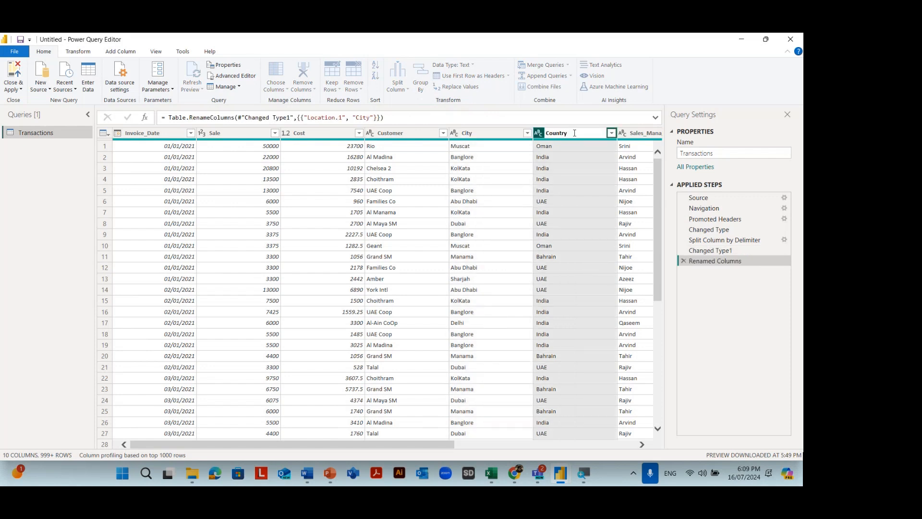
key("Return")
key("Return")
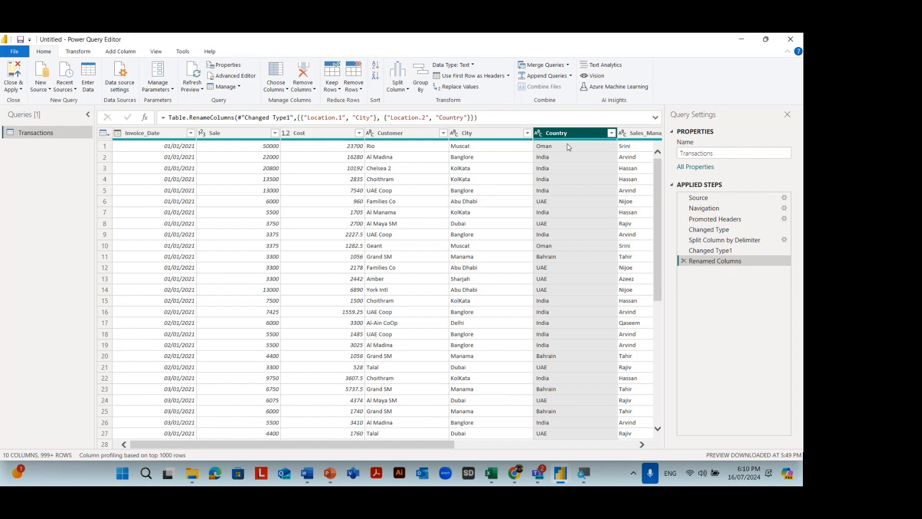
left_click(684, 262)
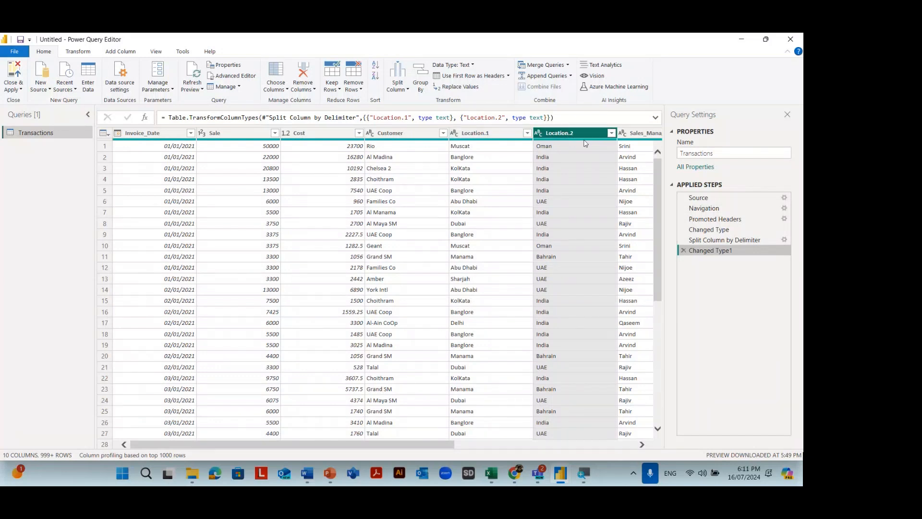
Rename the Location.1 column to City and Location.2 to Country, and apply the query changes to the report
mouse_move(584, 143)
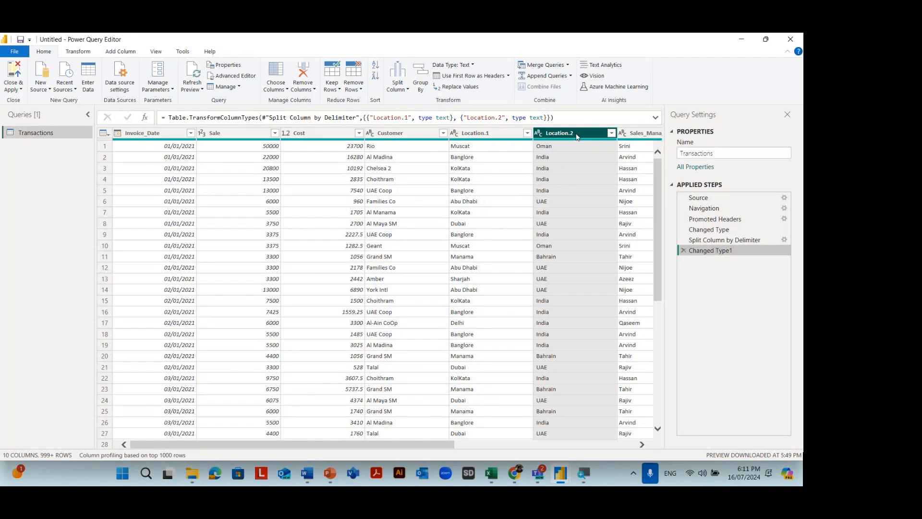
double_click(507, 134)
type("c")
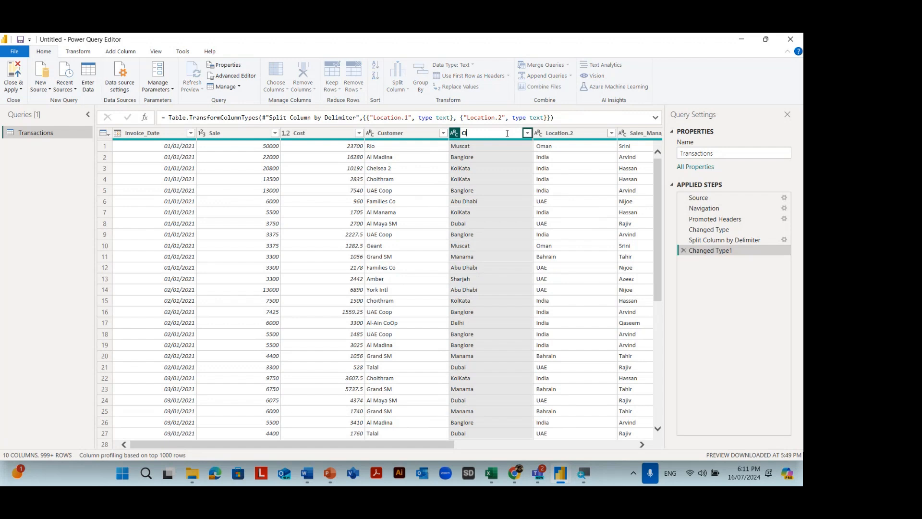
type("ity")
double_click(572, 131)
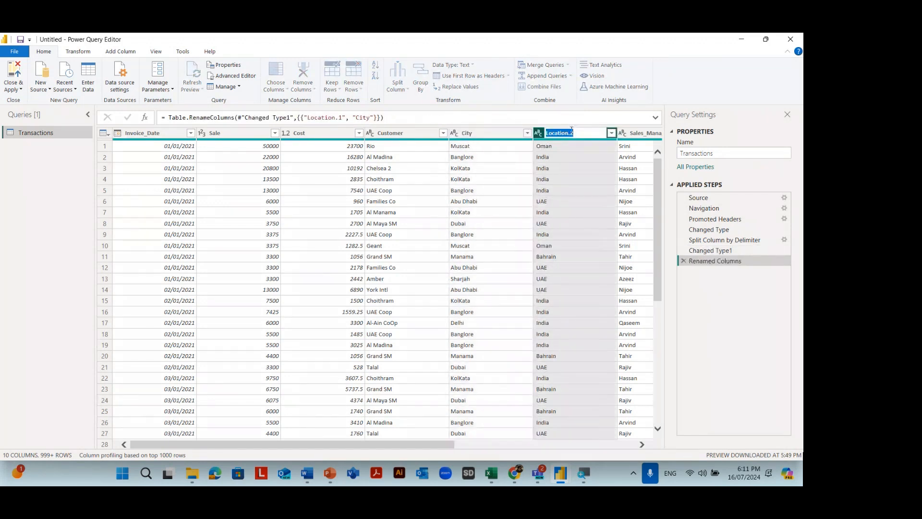
type("country")
key("Return")
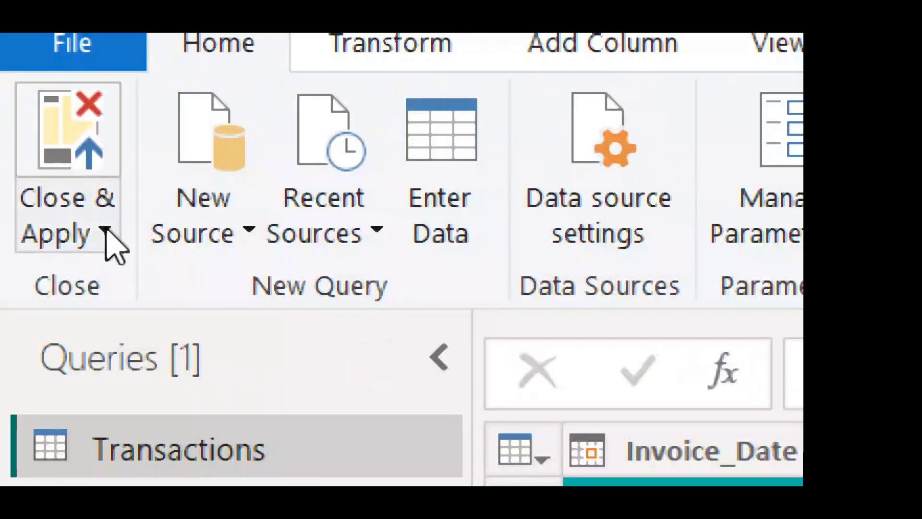
left_click(26, 83)
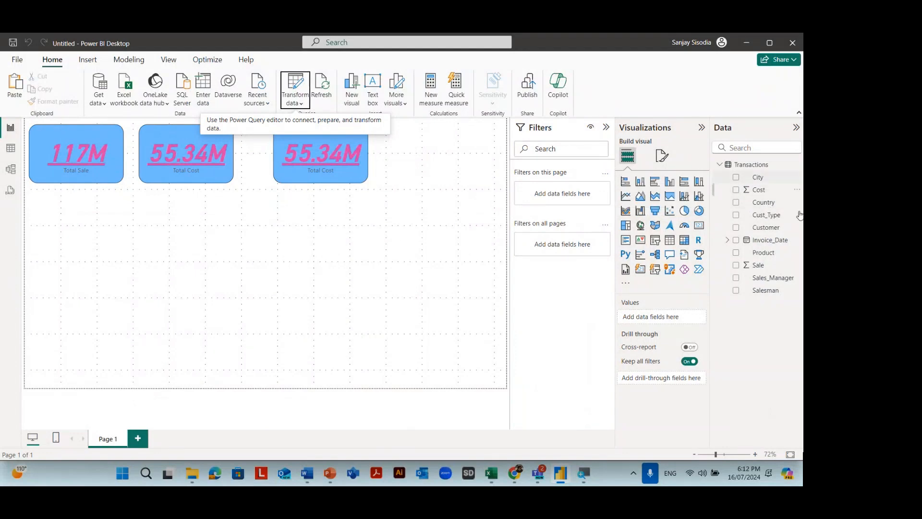
Replace the Cost field in the third card with Country and enlarge the card to fit its text
left_click(340, 151)
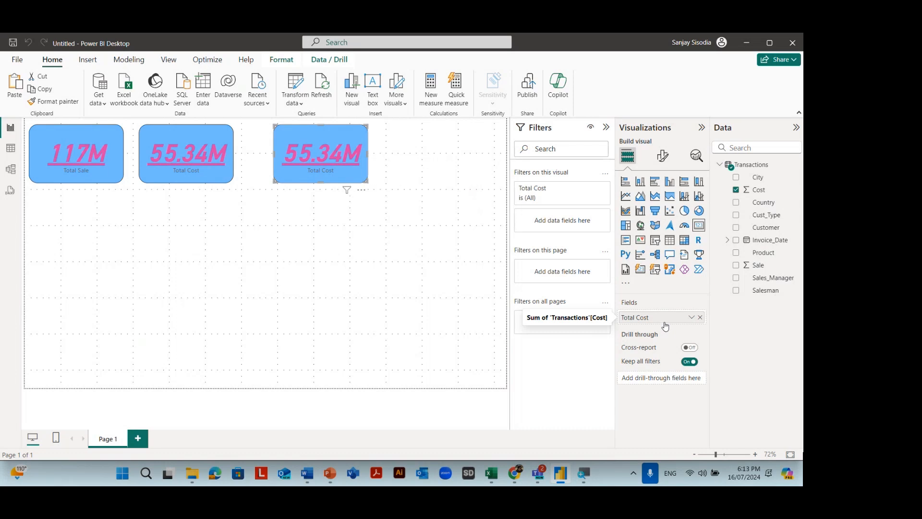
left_click(700, 318)
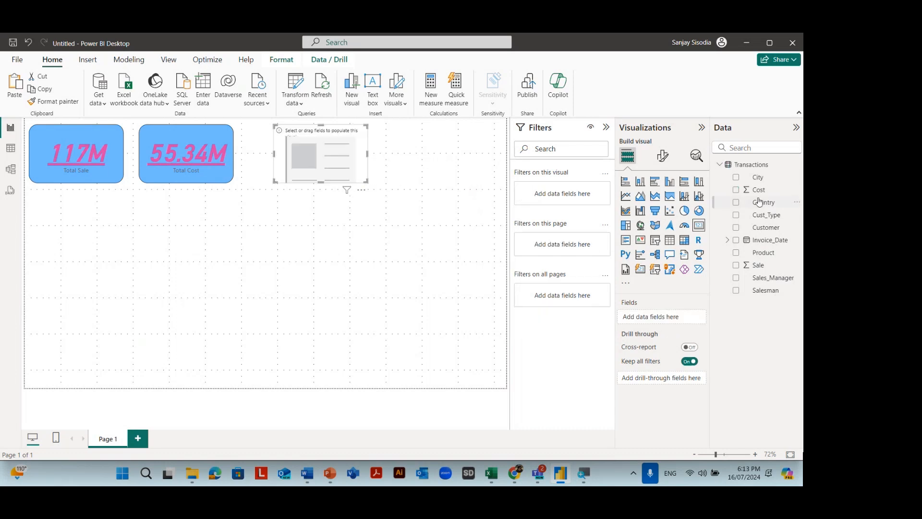
left_click(736, 203)
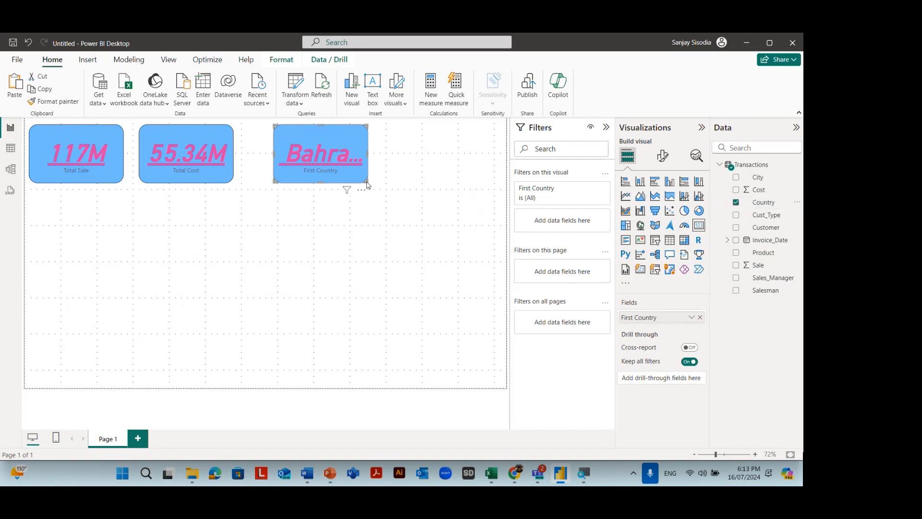
left_click_drag(367, 183, 443, 241)
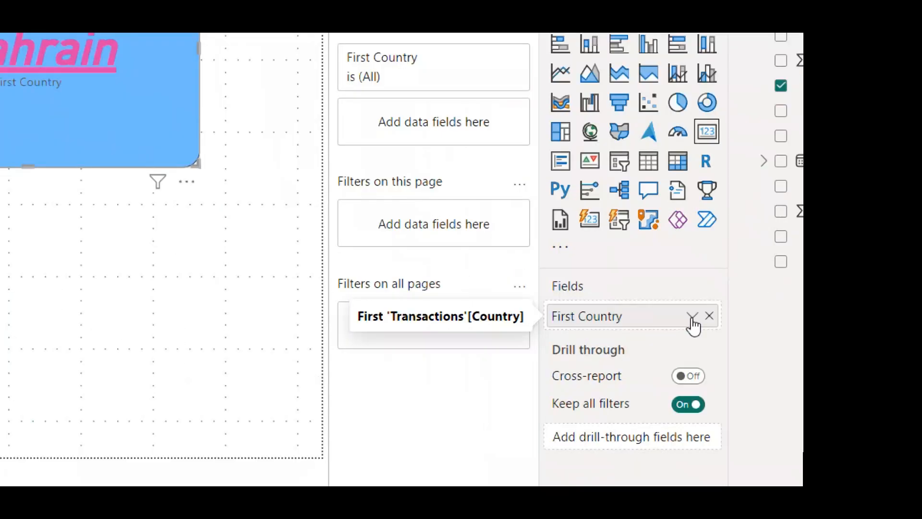
Try the Last and Count summarizations for the Country field in the enlarged card
left_click(692, 317)
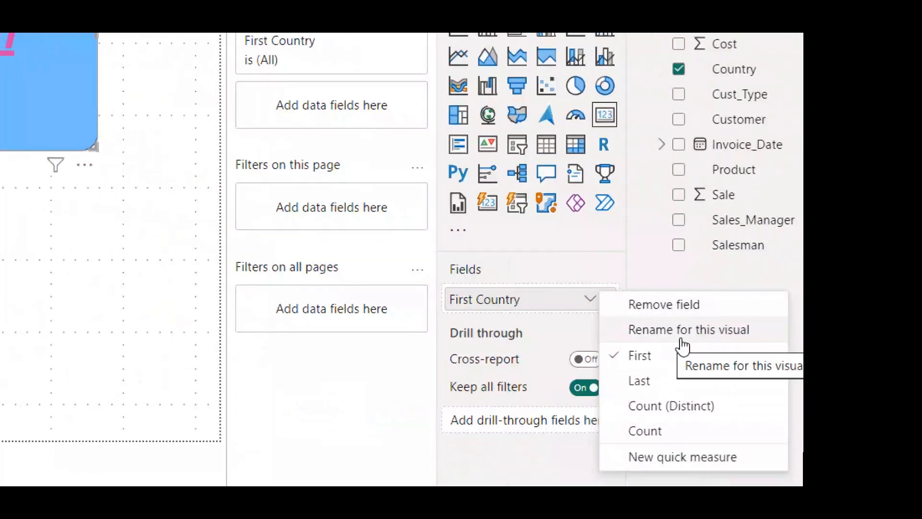
left_click(650, 381)
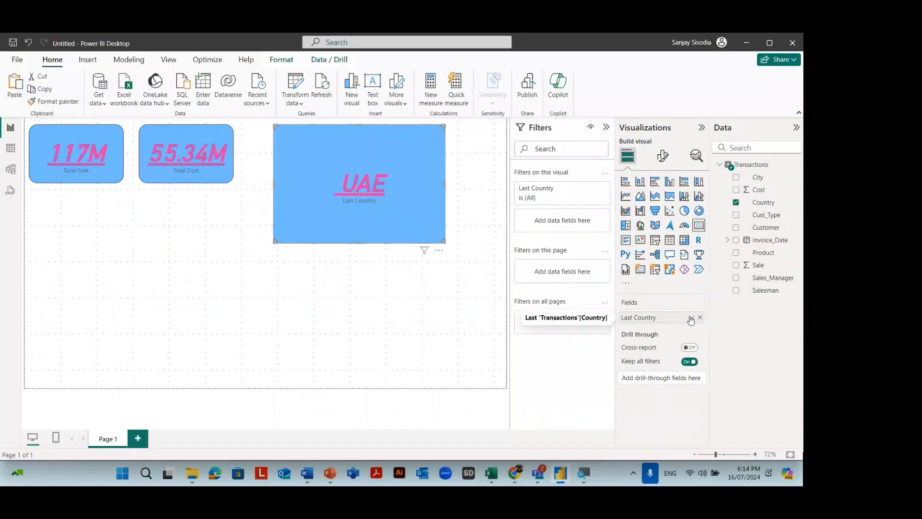
left_click(660, 298)
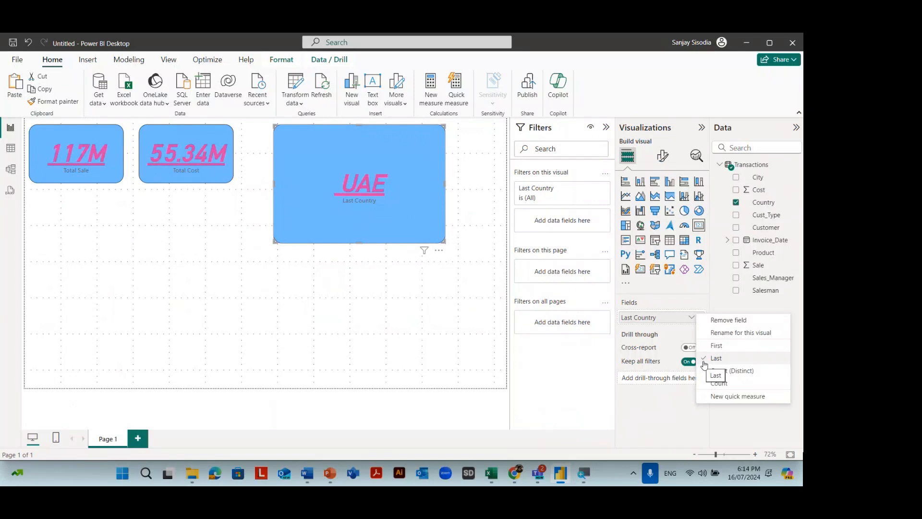
left_click(717, 383)
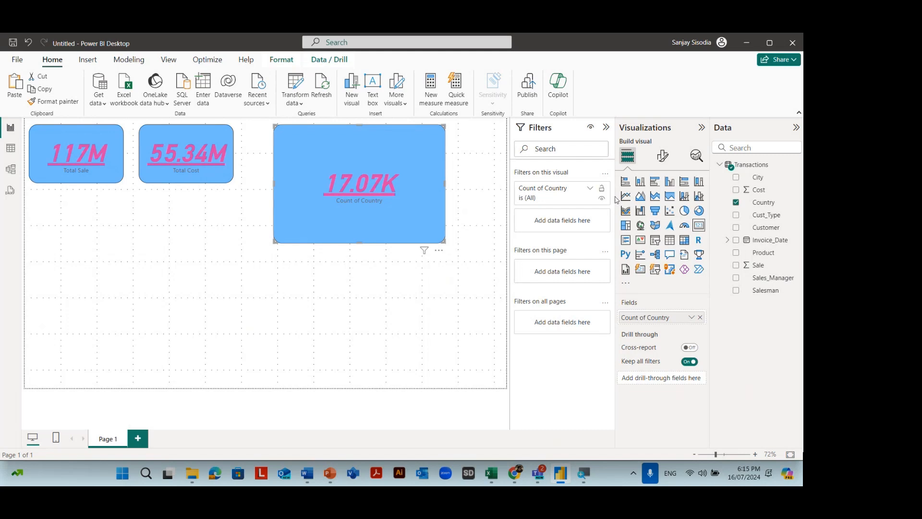
Summarize the card's Country field as Count (Distinct), and shrink the card and move it closer to the Total Cost card
left_click(690, 318)
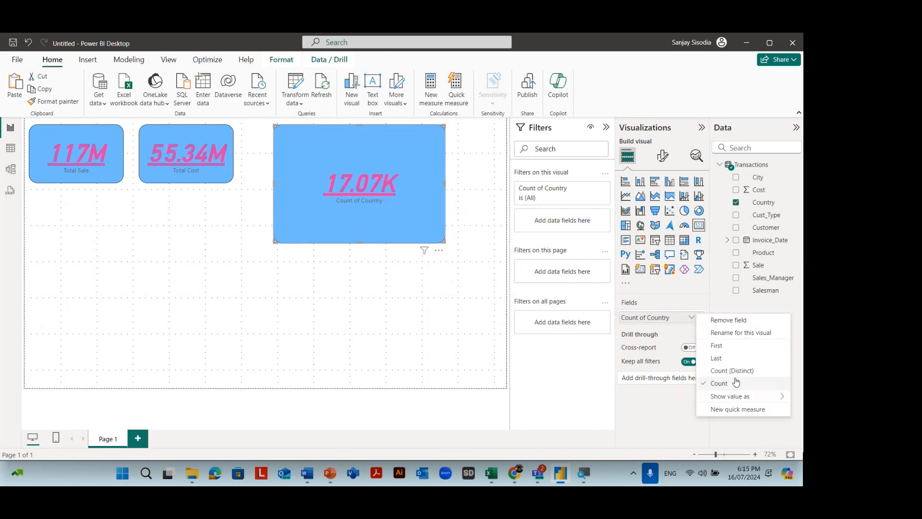
left_click(740, 371)
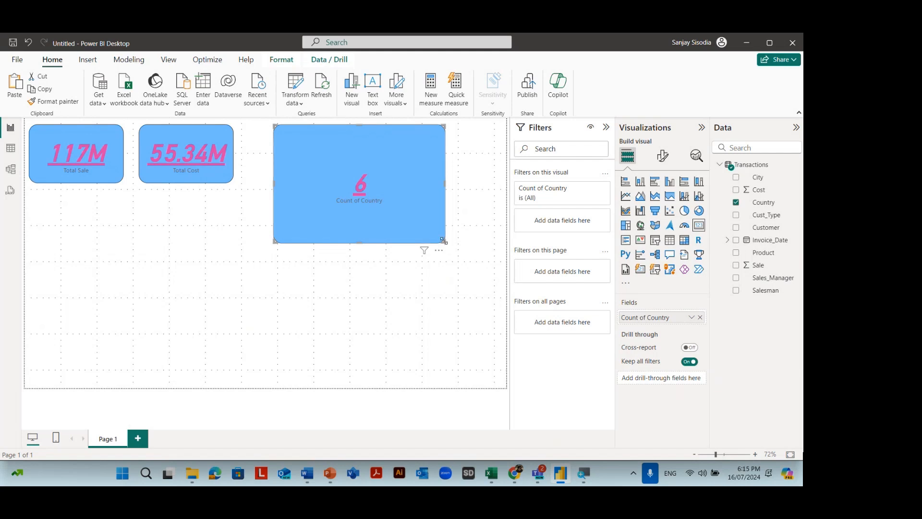
left_click_drag(441, 242, 350, 191)
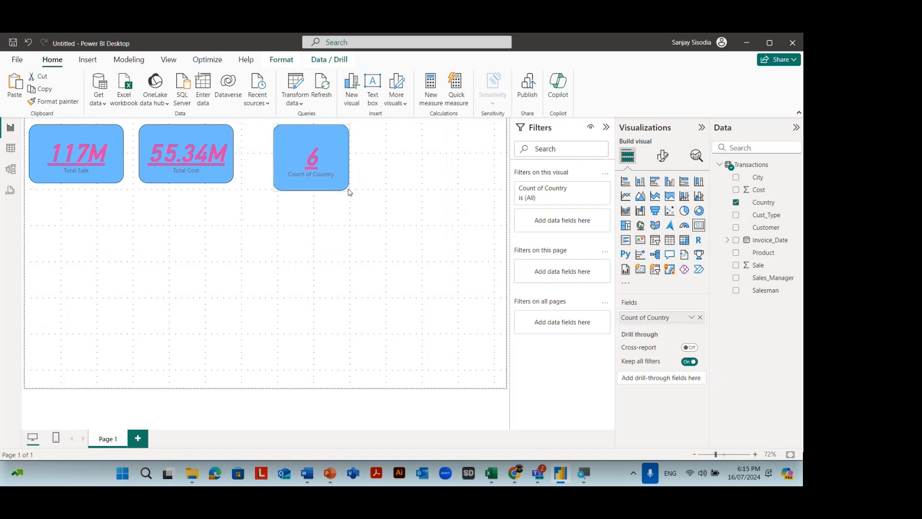
left_click(398, 212)
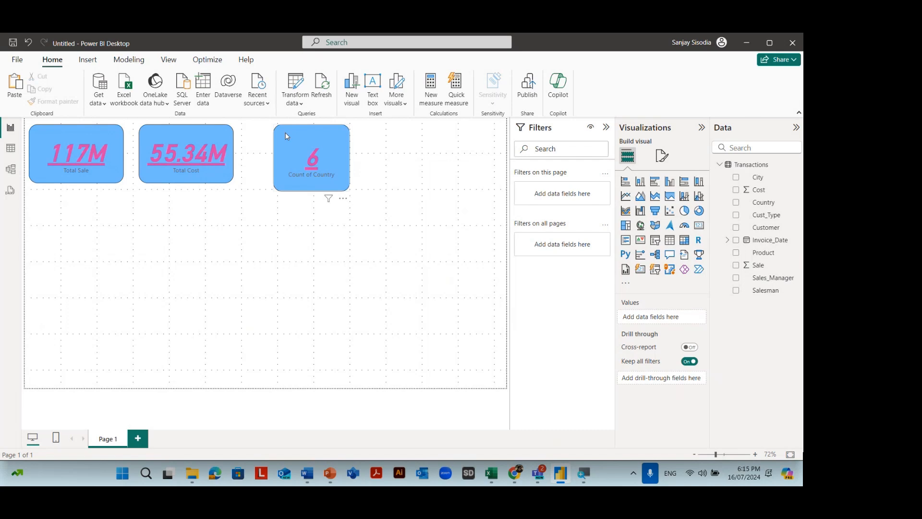
left_click_drag(312, 137, 291, 137)
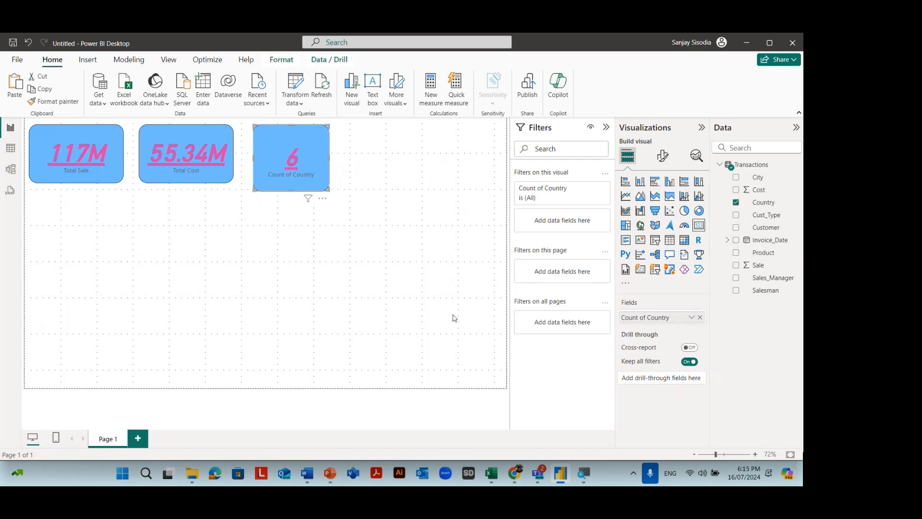
Duplicate the country count card to the right of the original and replace its field with City, summarized as Count (Distinct)
key("ctrl+v")
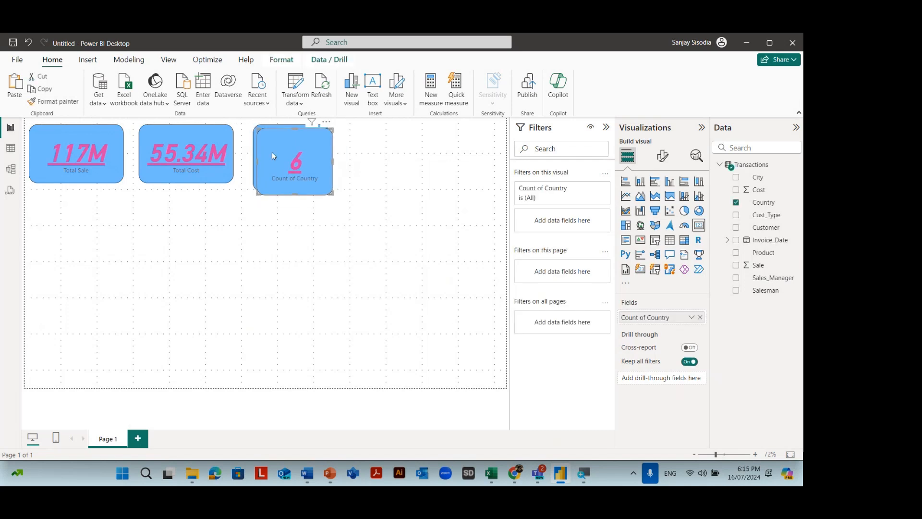
left_click_drag(270, 155, 348, 140)
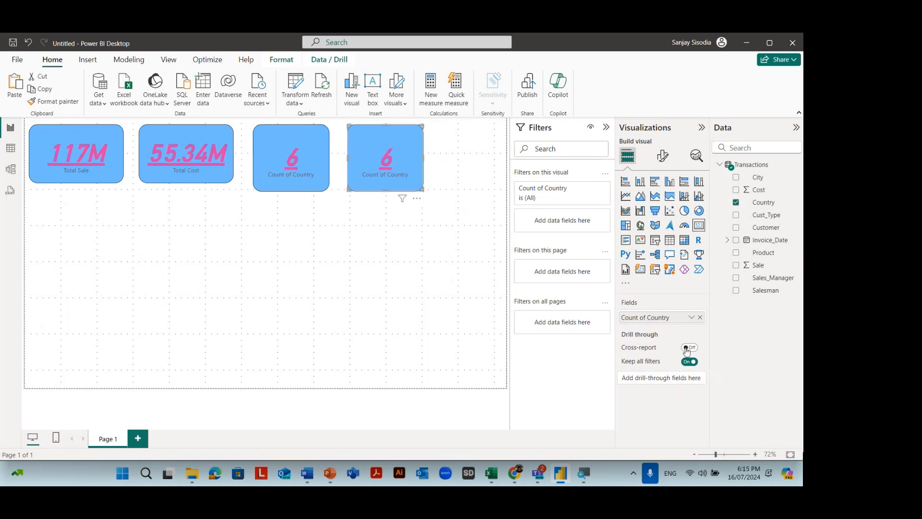
left_click(700, 318)
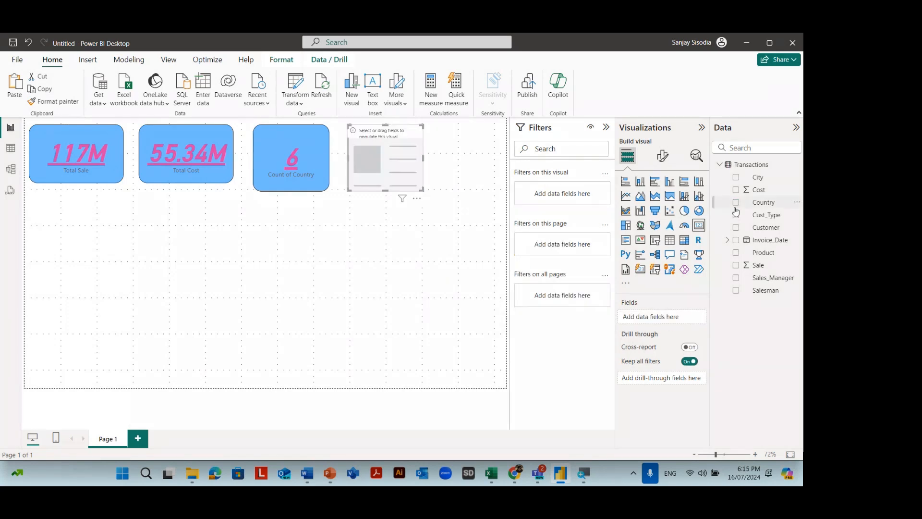
left_click(736, 178)
left_click(692, 318)
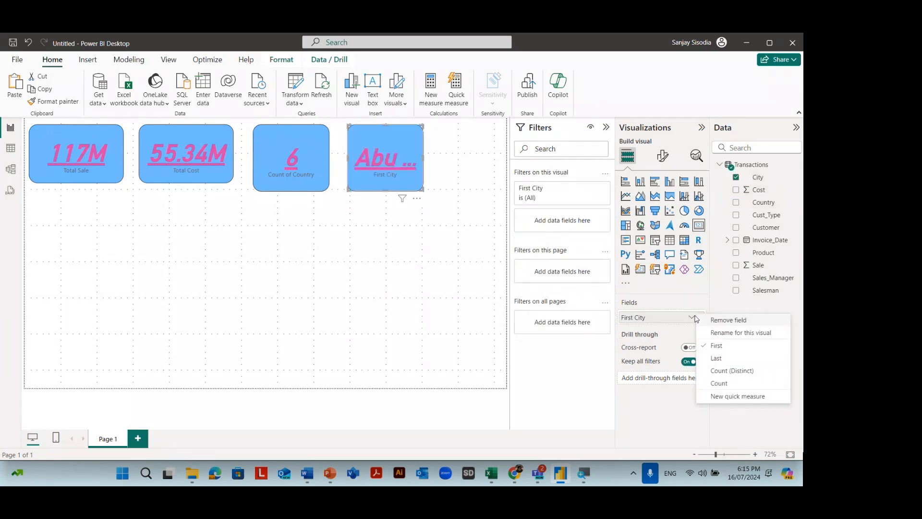
left_click(710, 377)
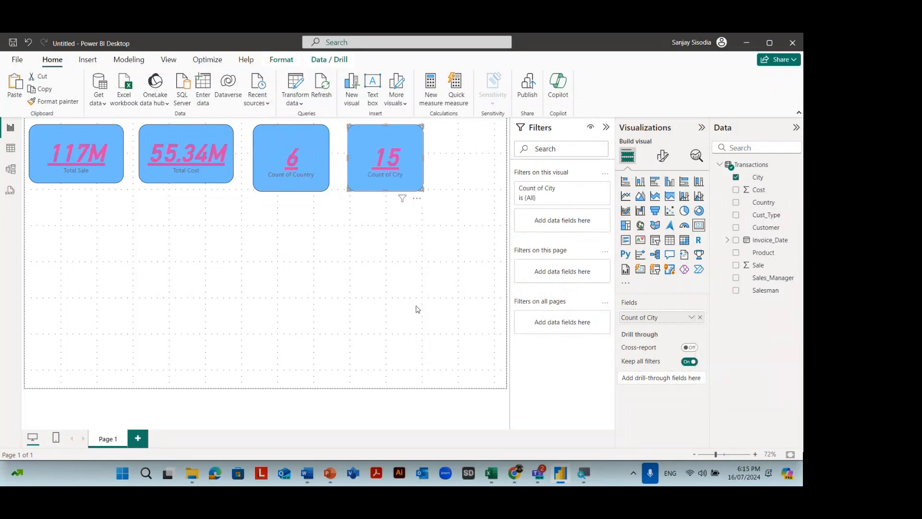
left_click(416, 309)
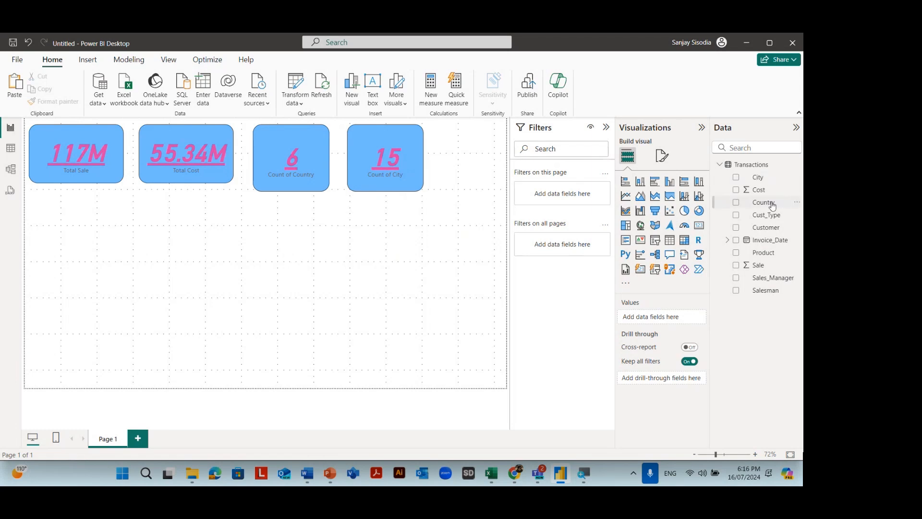
Add Country as a filter on this page and test it by filtering to India alone and UAE alone
left_click_drag(772, 206, 582, 195)
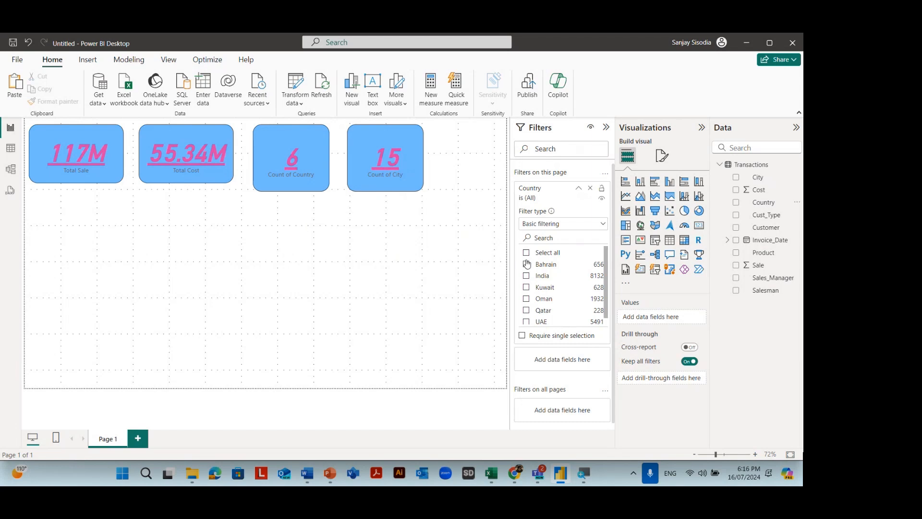
left_click_drag(606, 273, 606, 235)
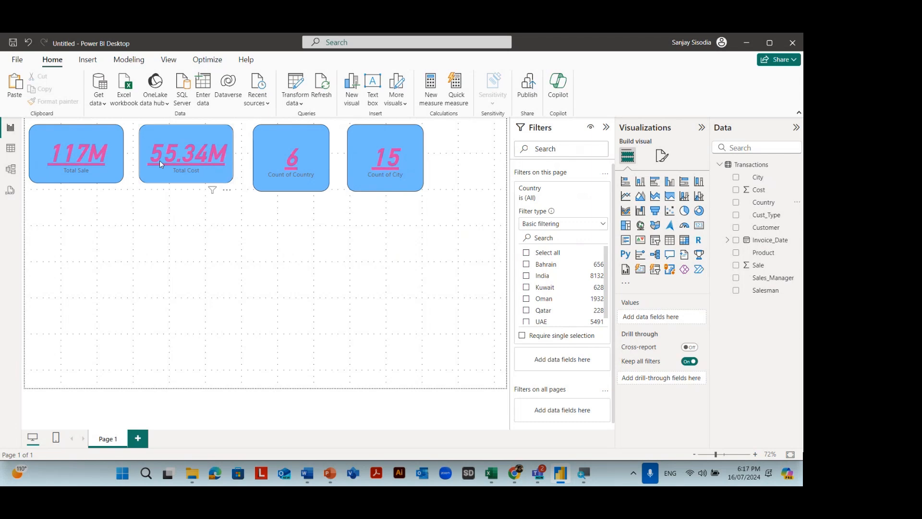
scroll(554, 298, "down", 1)
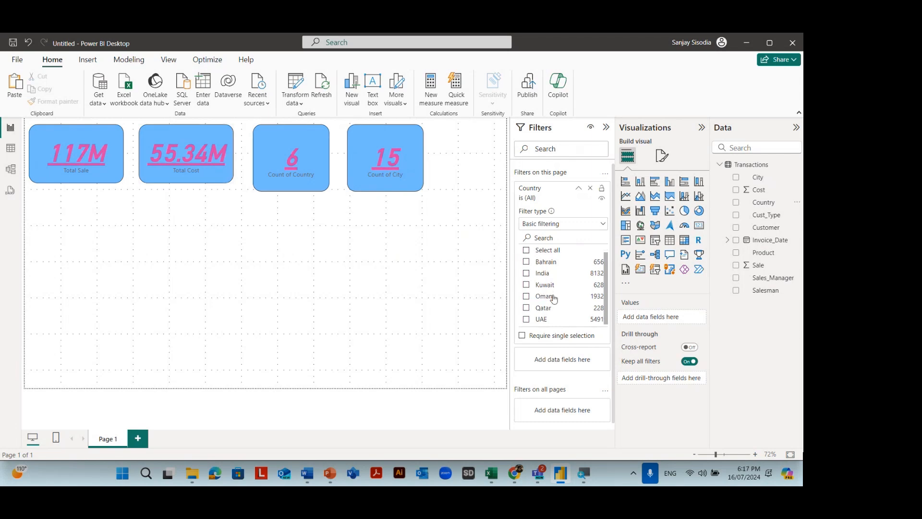
left_click(527, 275)
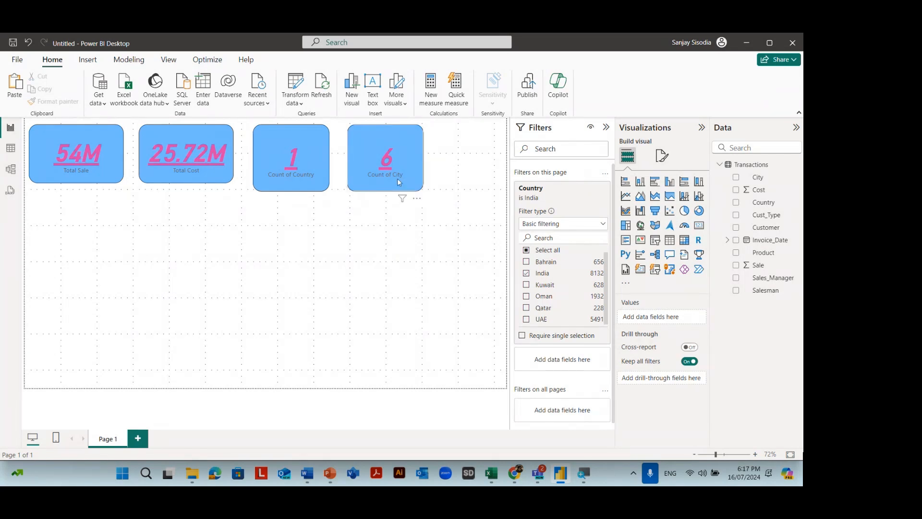
left_click(526, 273)
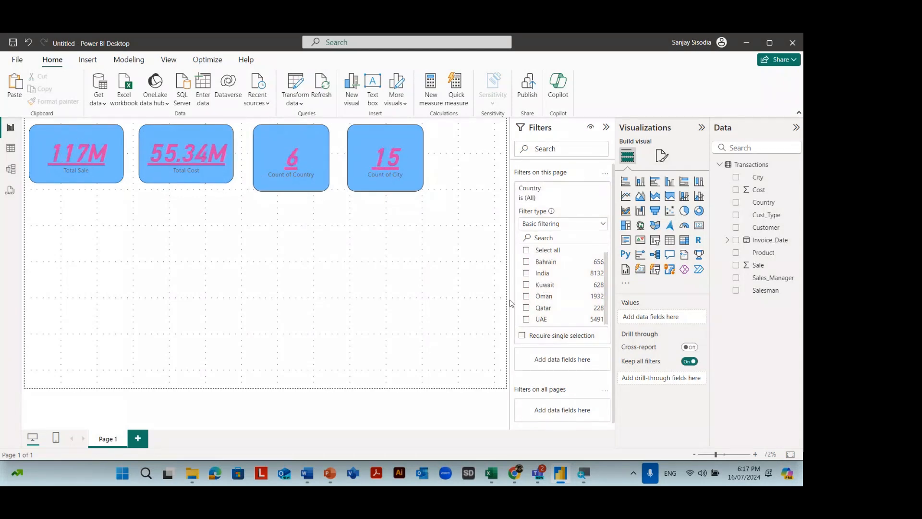
left_click(527, 319)
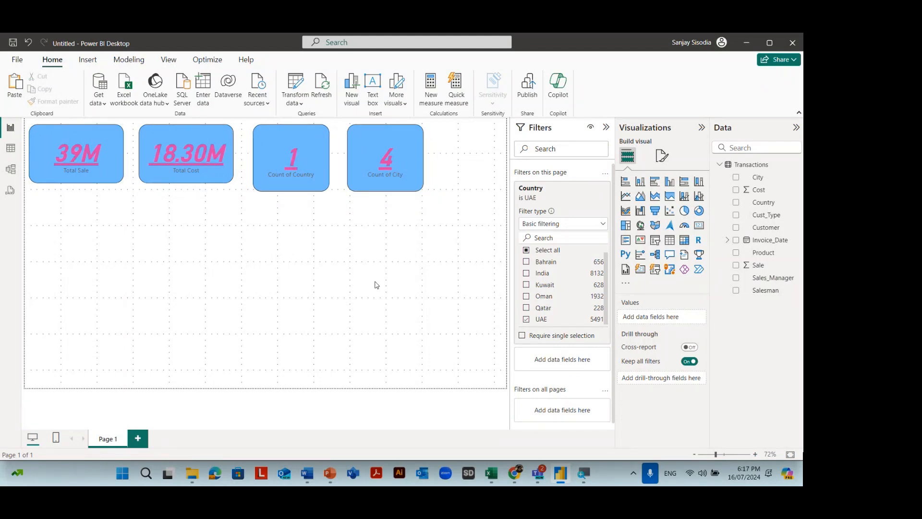
Consult the Sale by Customer Type chart on the sample PowerPoint slide and insert an enlarged stacked bar chart below the Total Sale card
key("alt+Tab")
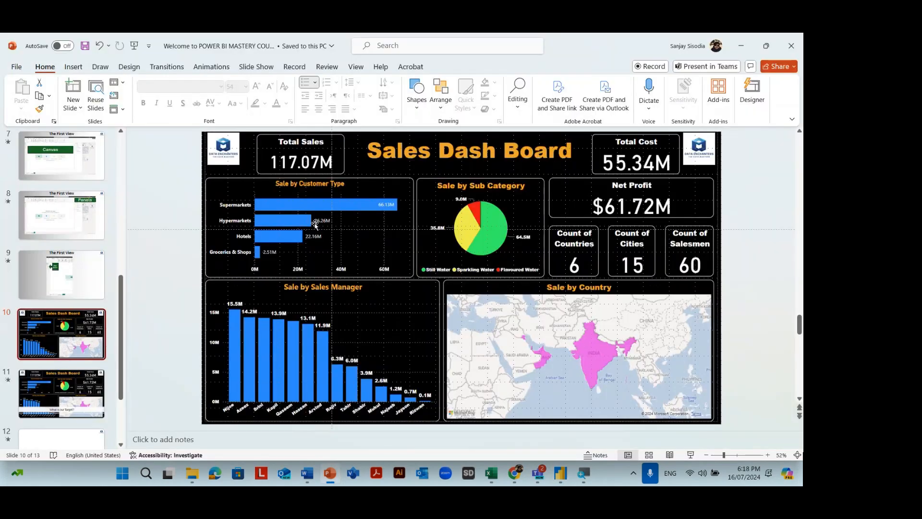
key("alt+Tab")
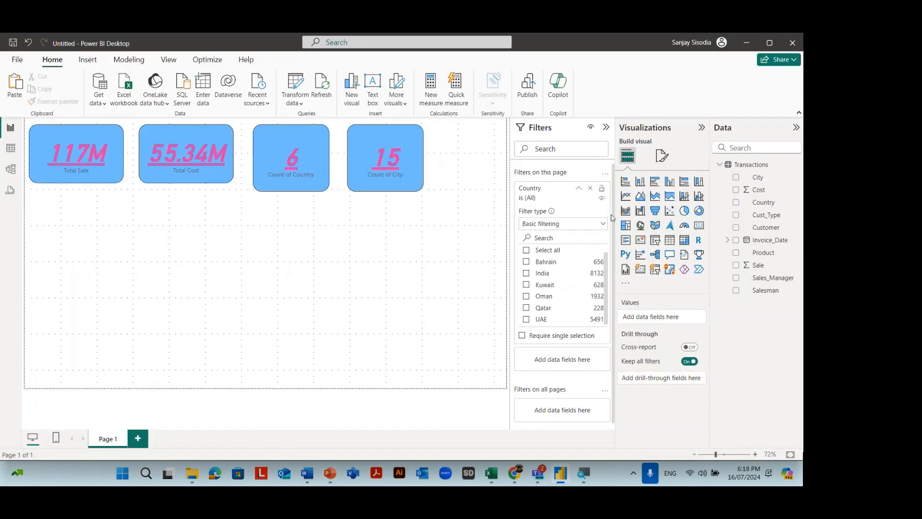
key("alt+Tab")
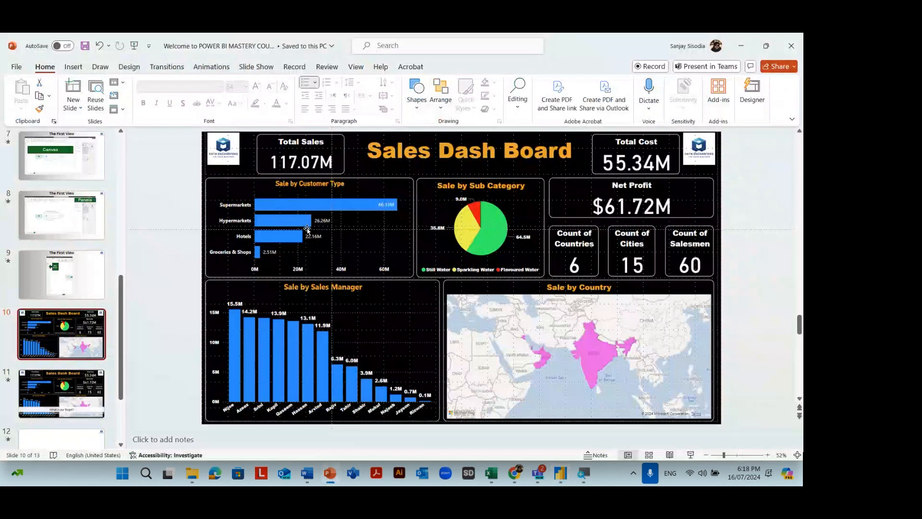
key("alt+Tab")
left_click(626, 181)
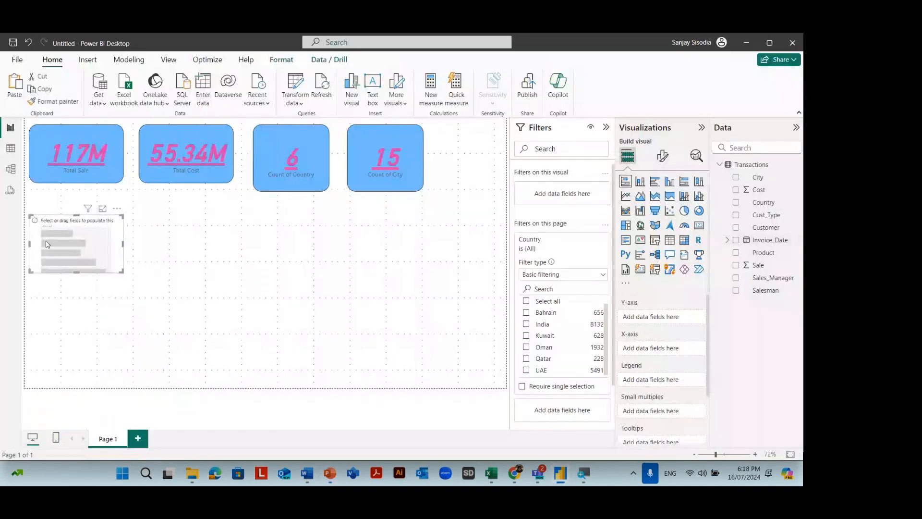
left_click_drag(121, 272, 171, 321)
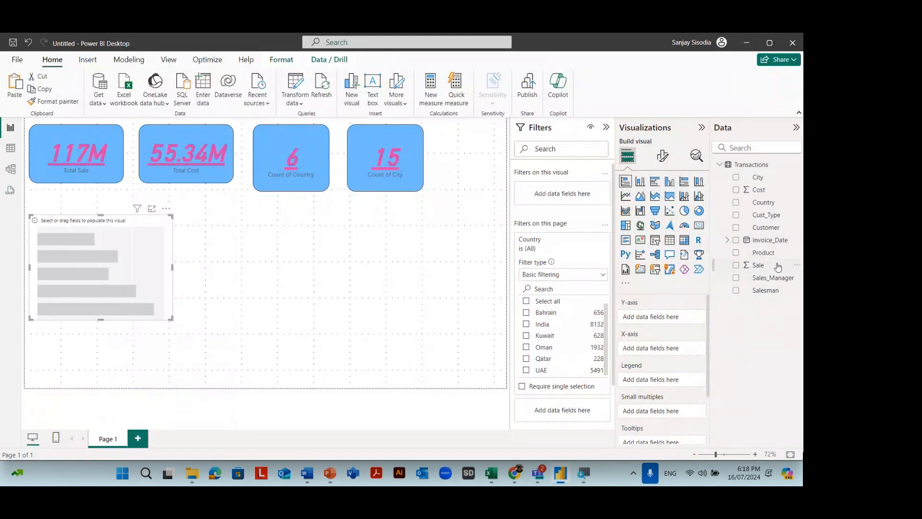
Plot the sum of Sale by Cust_Type in the bar chart, then widen the chart and reduce its height
left_click(736, 215)
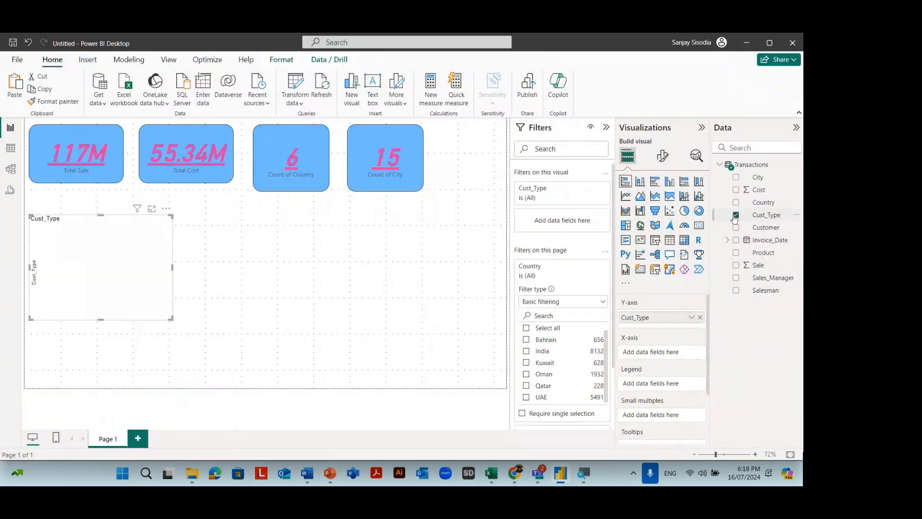
left_click(736, 265)
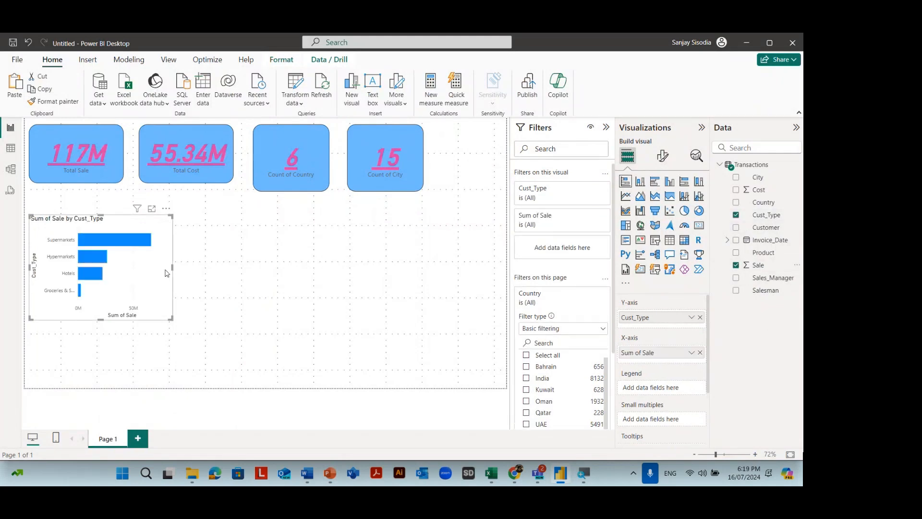
left_click_drag(172, 267, 287, 277)
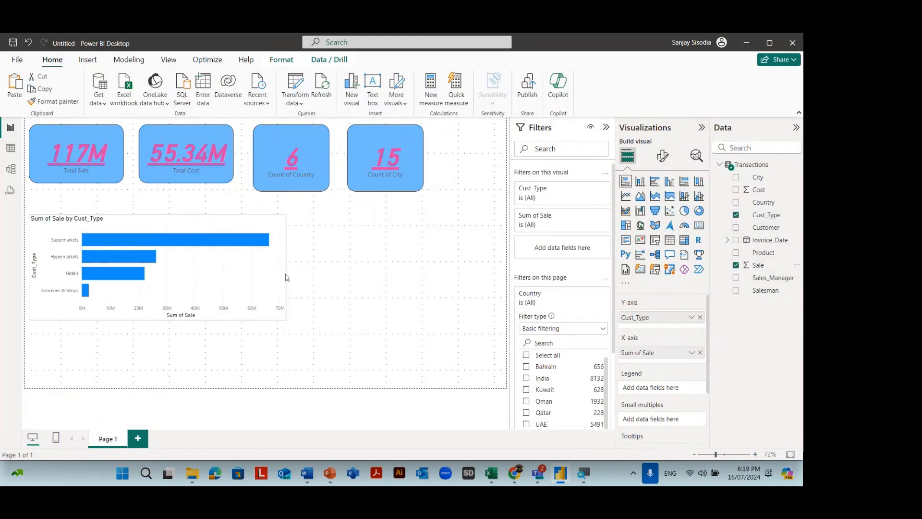
left_click_drag(158, 319, 158, 302)
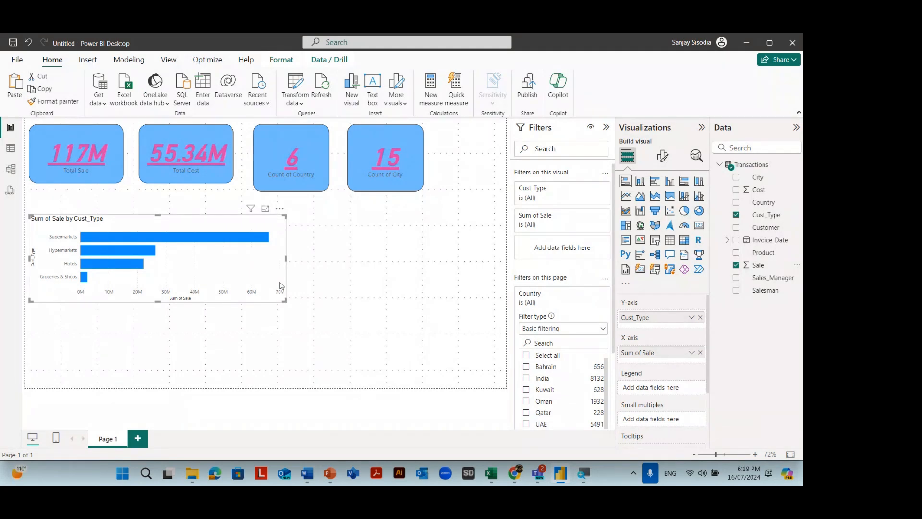
Compare the sample slide's Sale by Sub Category chart with the Transactions columns in Power Query Editor to look for a sub category field
key("alt+Tab")
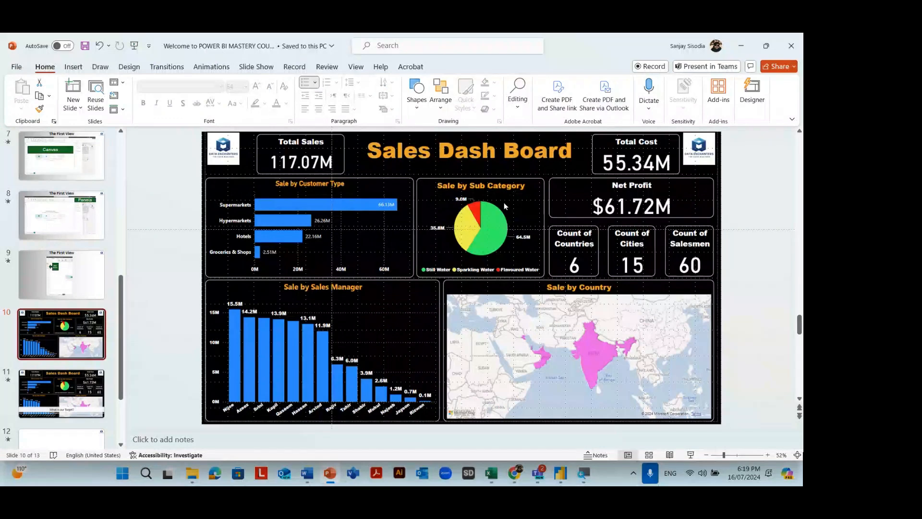
key("alt+Tab")
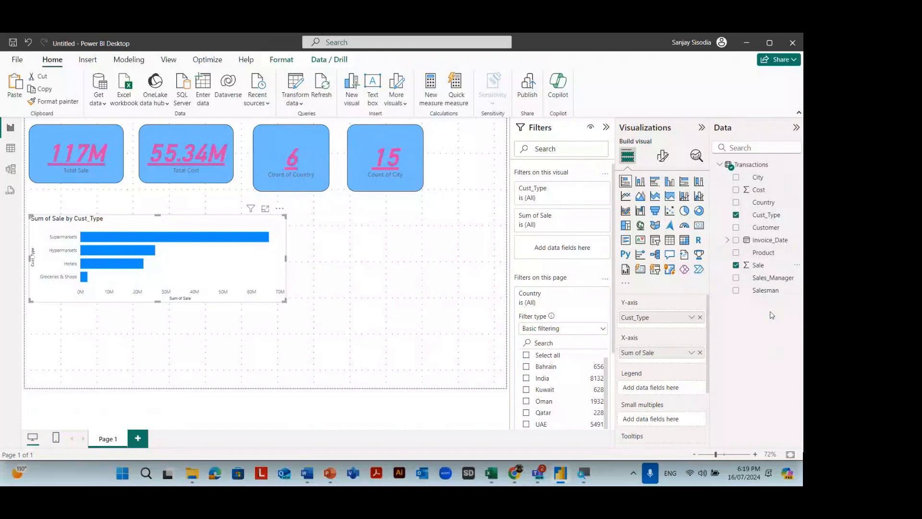
left_click(302, 103)
left_click(317, 117)
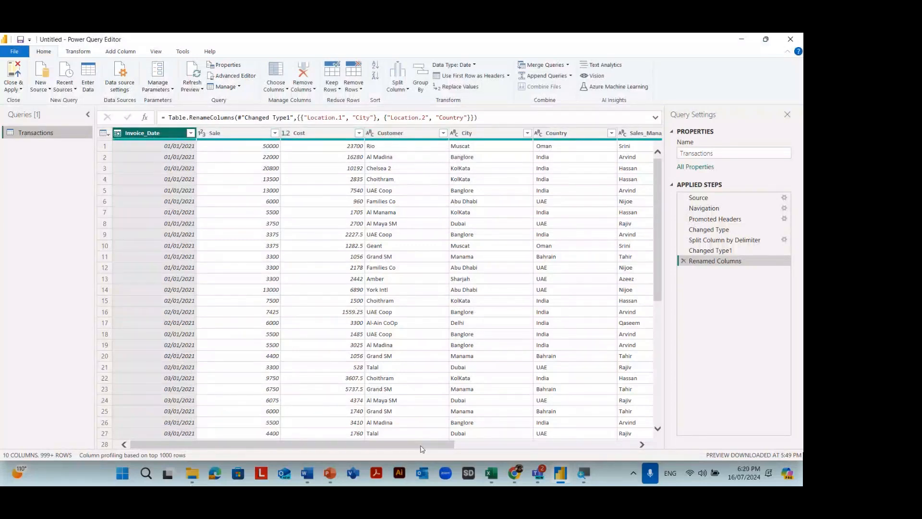
left_click_drag(421, 448, 635, 468)
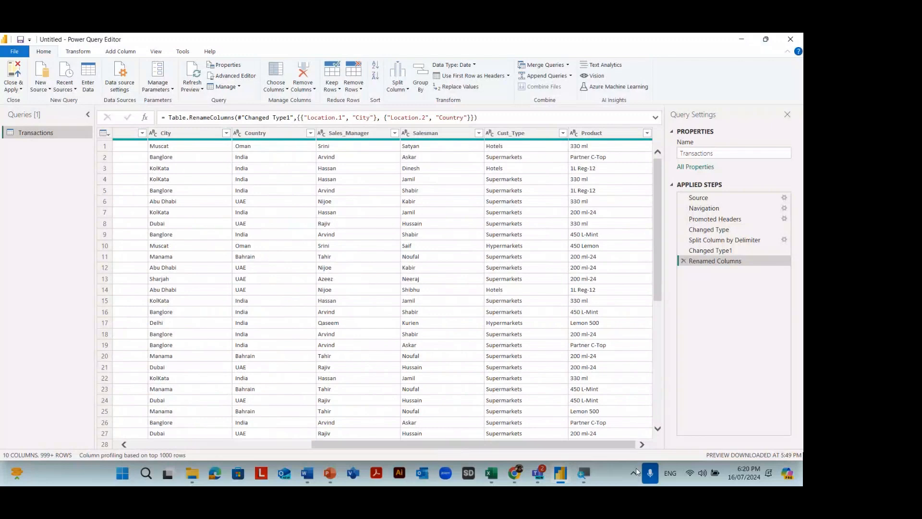
key("alt+Tab")
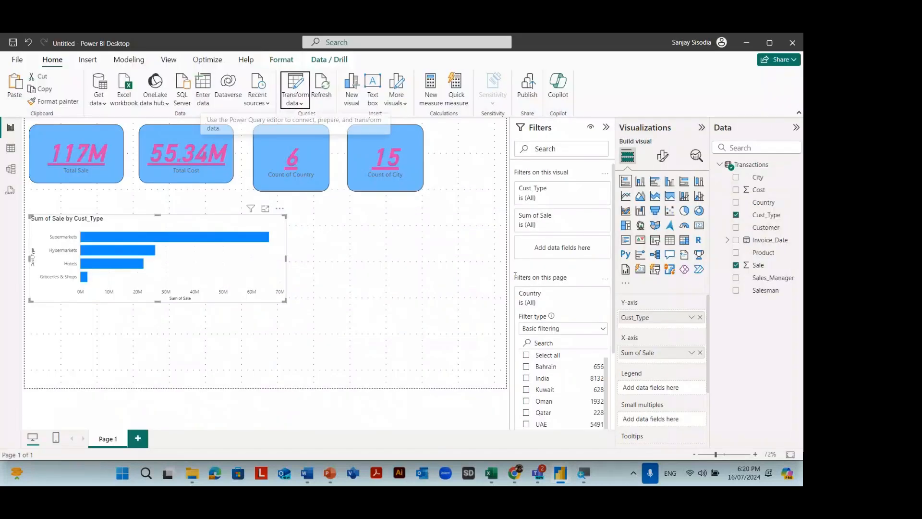
key("alt+Tab")
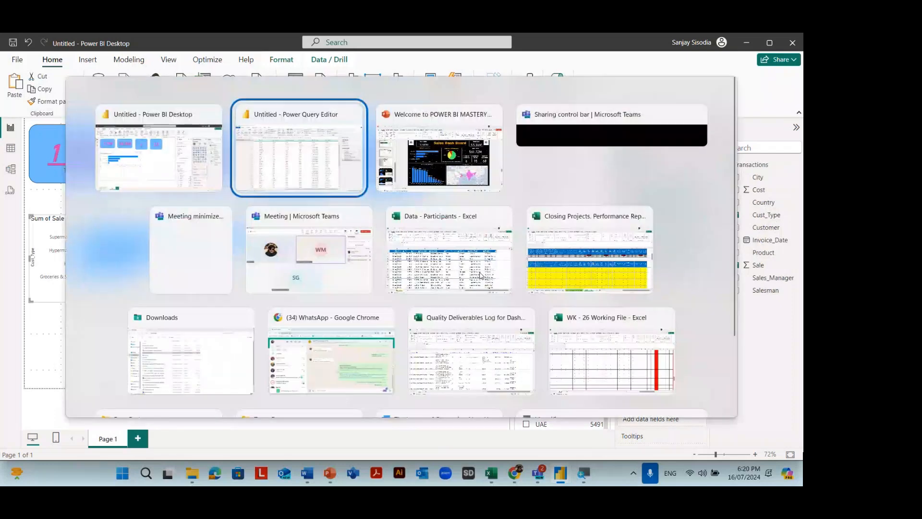
left_click(494, 190)
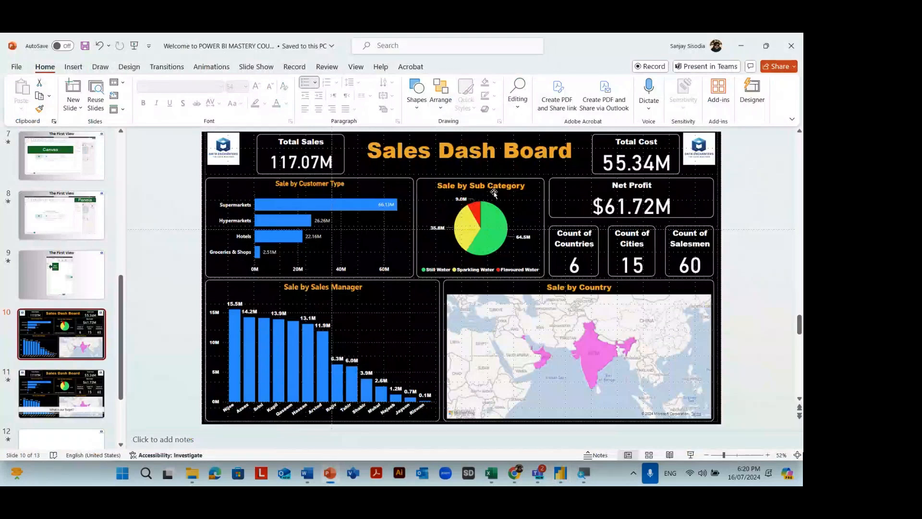
key("alt+Tab")
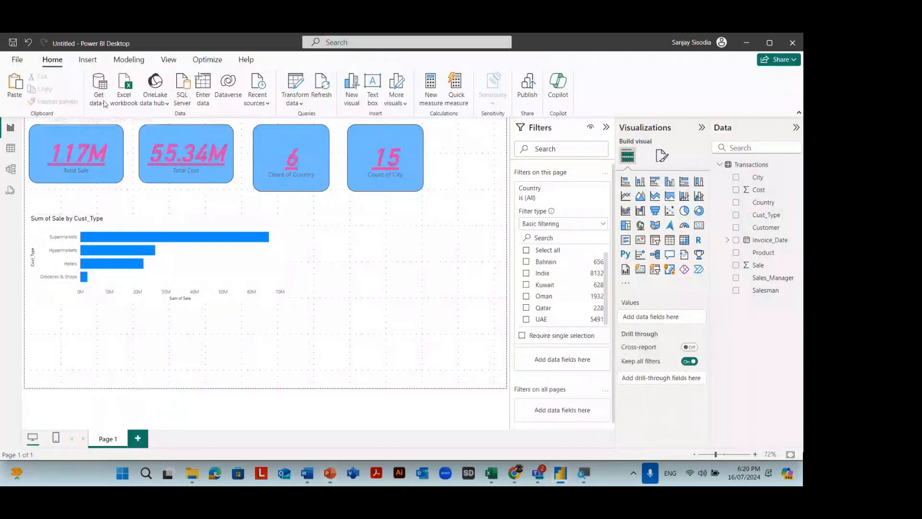
Import the Product sheet from the Products Excel workbook in Downloads into Power Query Editor for transforming and refresh its preview
left_click(99, 94)
left_click(121, 137)
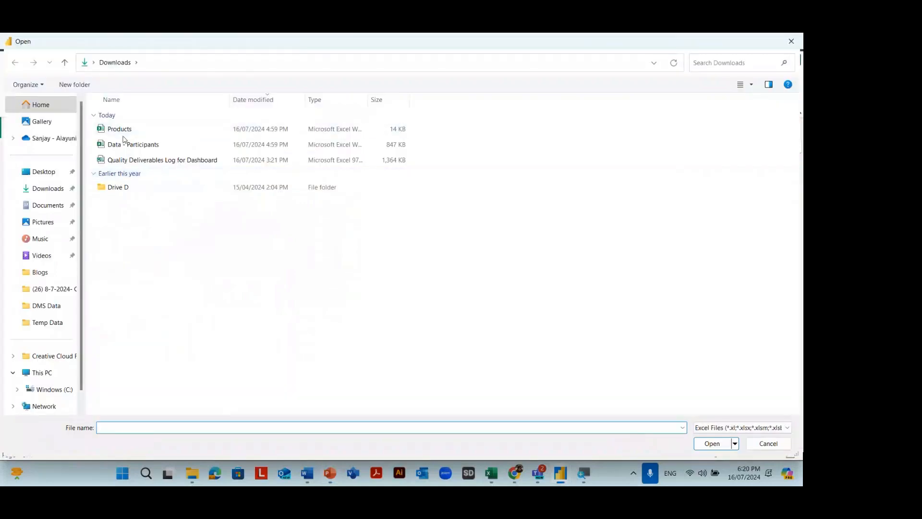
left_click(48, 188)
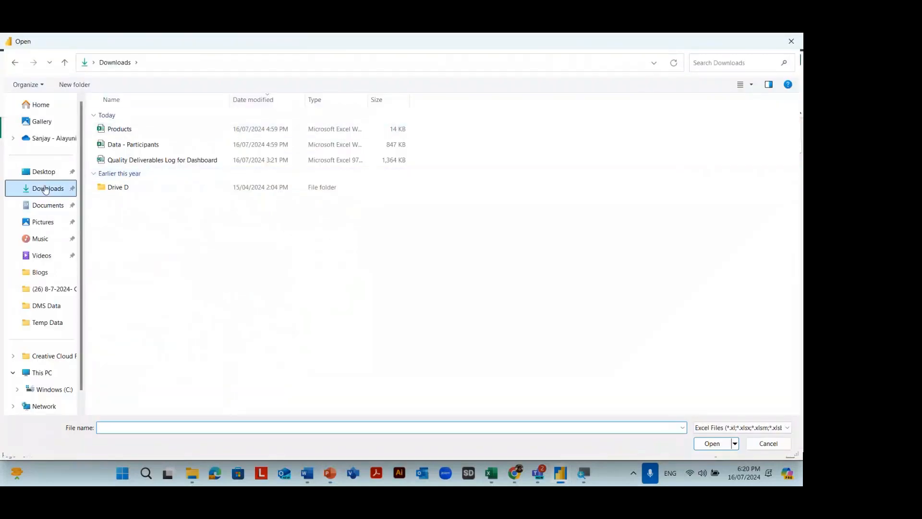
left_click(127, 135)
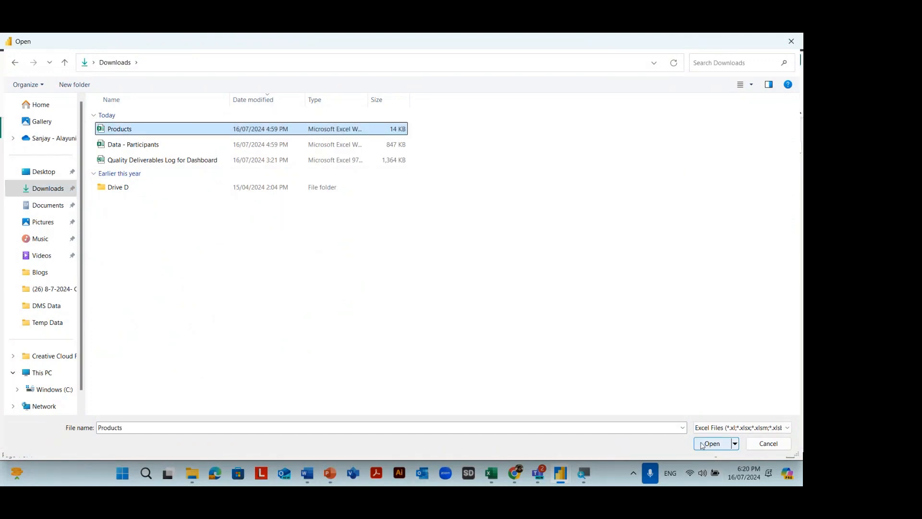
left_click(711, 443)
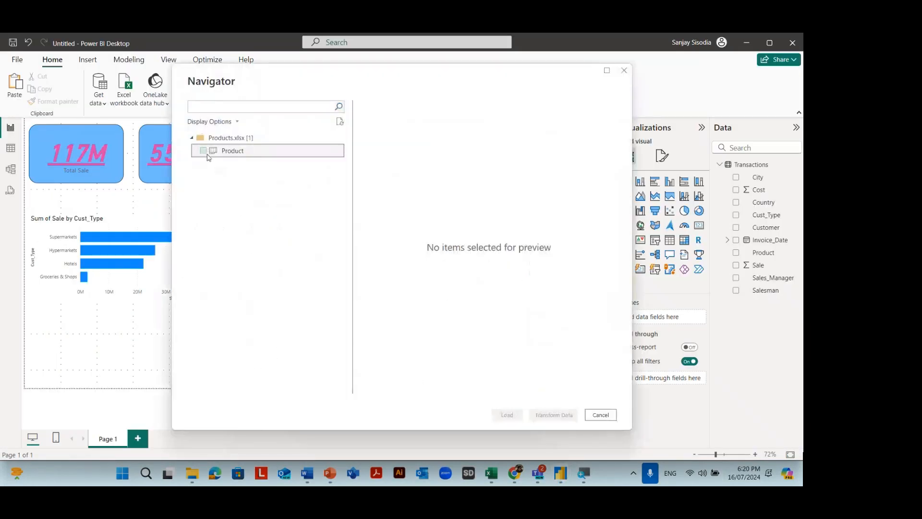
left_click(203, 151)
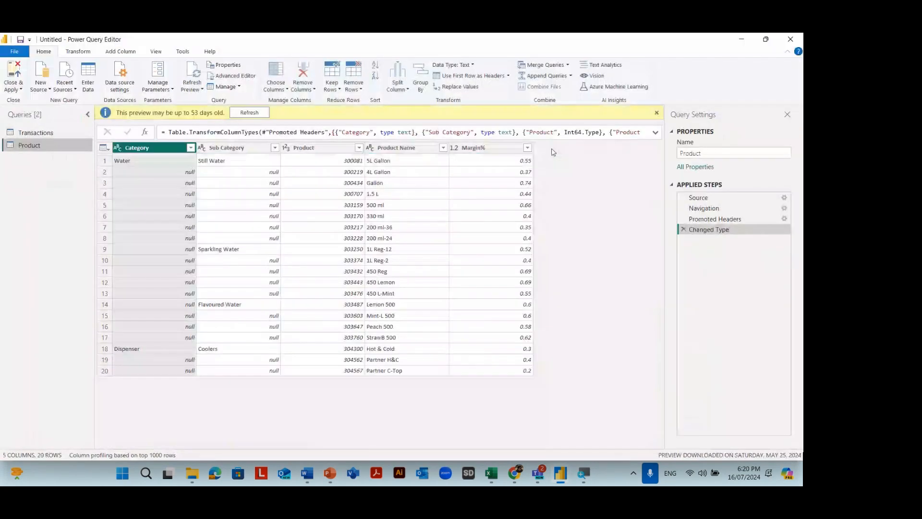
left_click(250, 112)
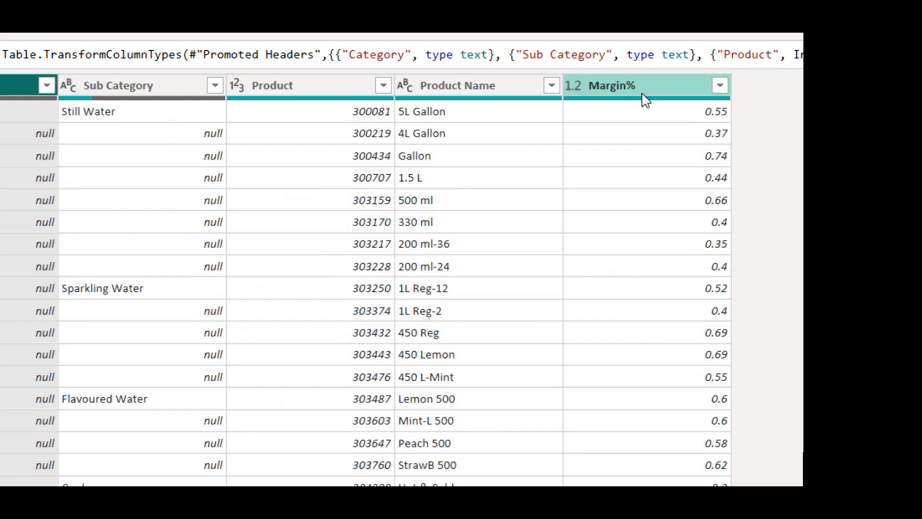
Examine the valid, error and empty shares of the Margin%, Category and Sub Category columns in the Product query
mouse_move(649, 102)
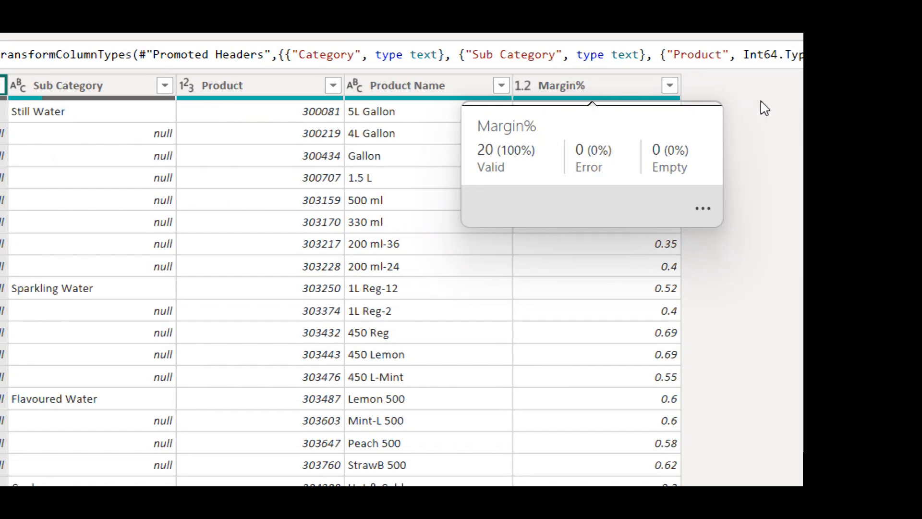
mouse_move(53, 99)
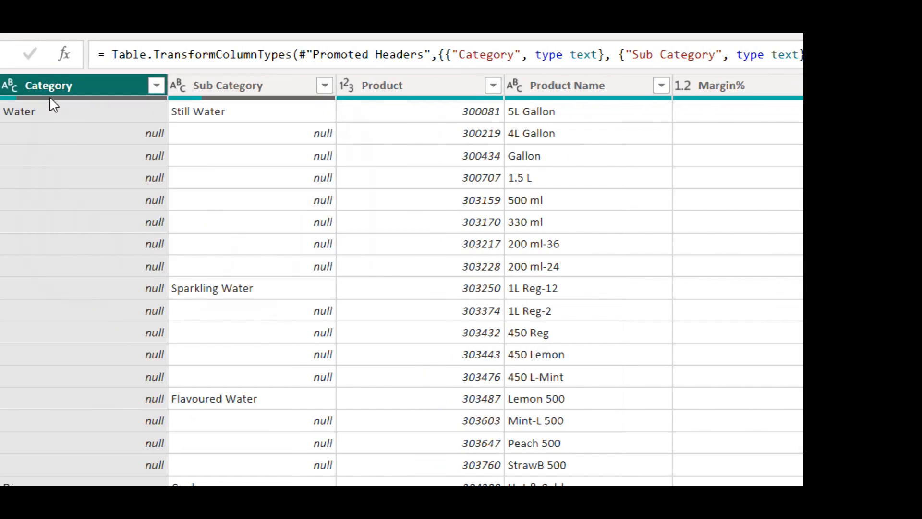
mouse_move(50, 98)
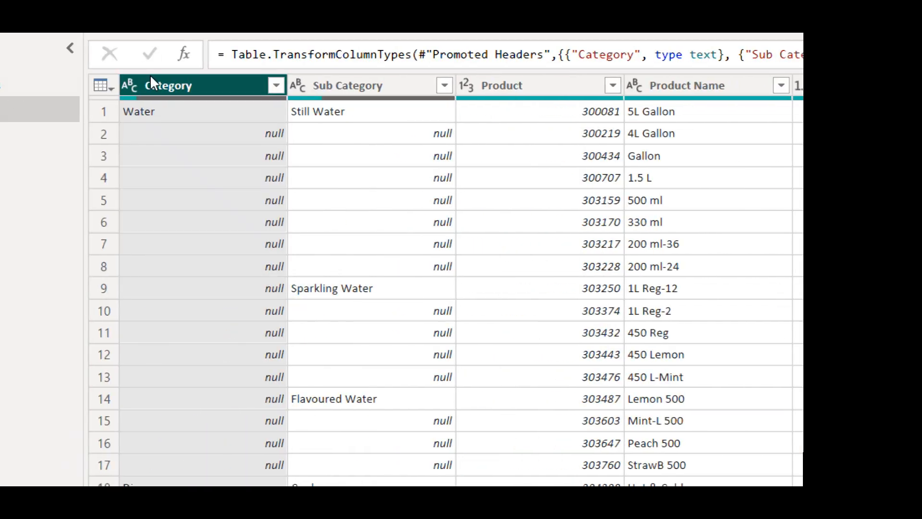
mouse_move(177, 103)
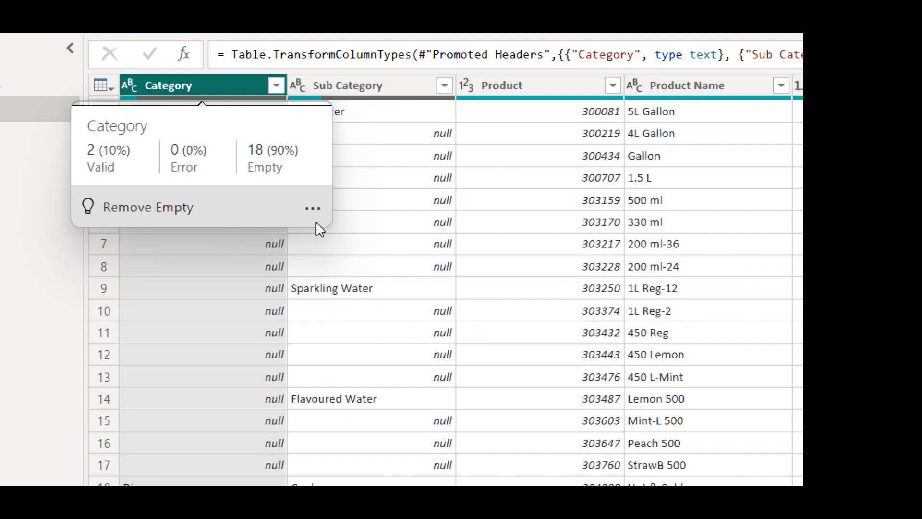
left_click(370, 224)
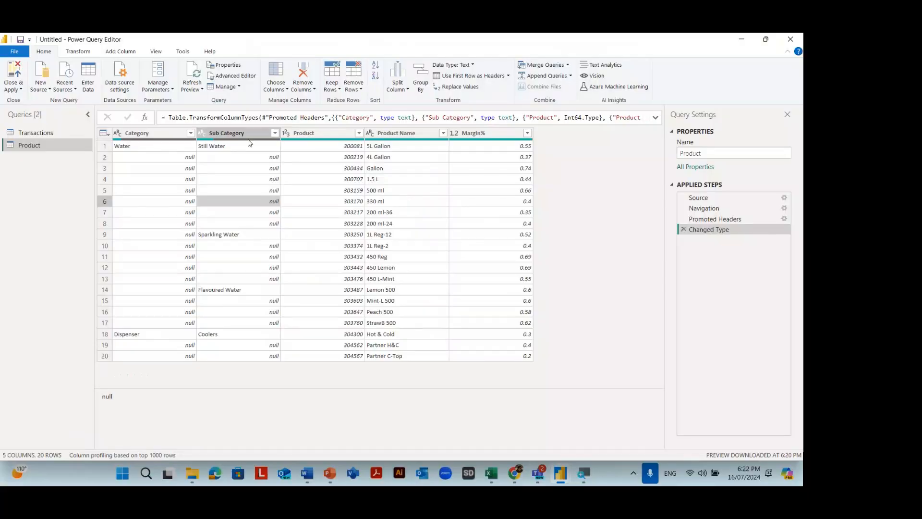
mouse_move(428, 102)
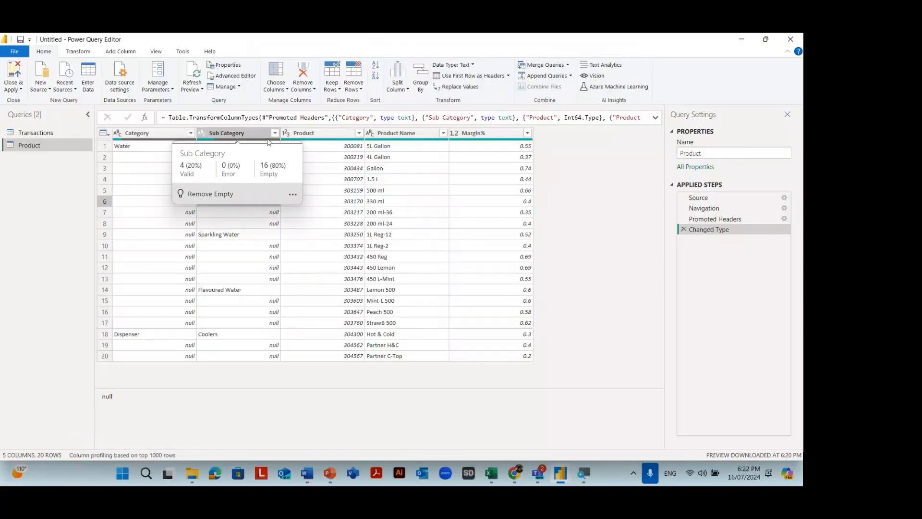
Fill the empty cells of the Category column in the Product query downward with the value above
mouse_move(291, 141)
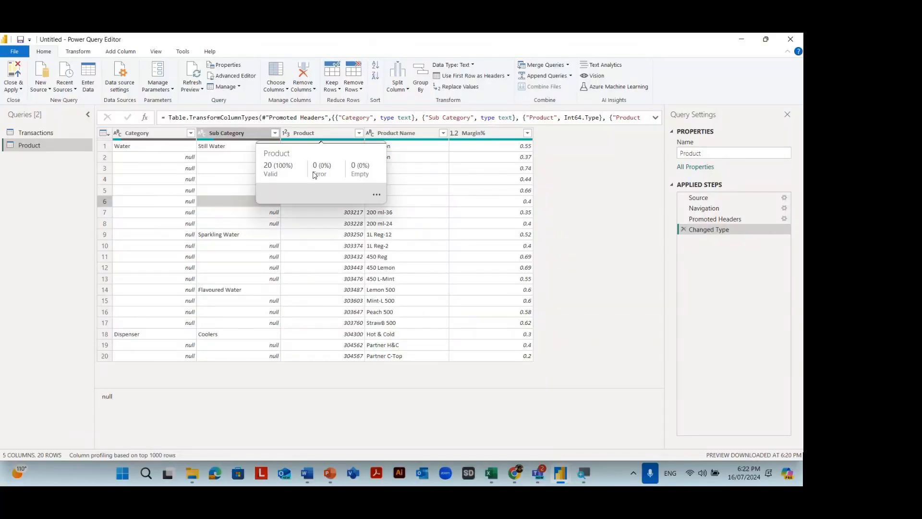
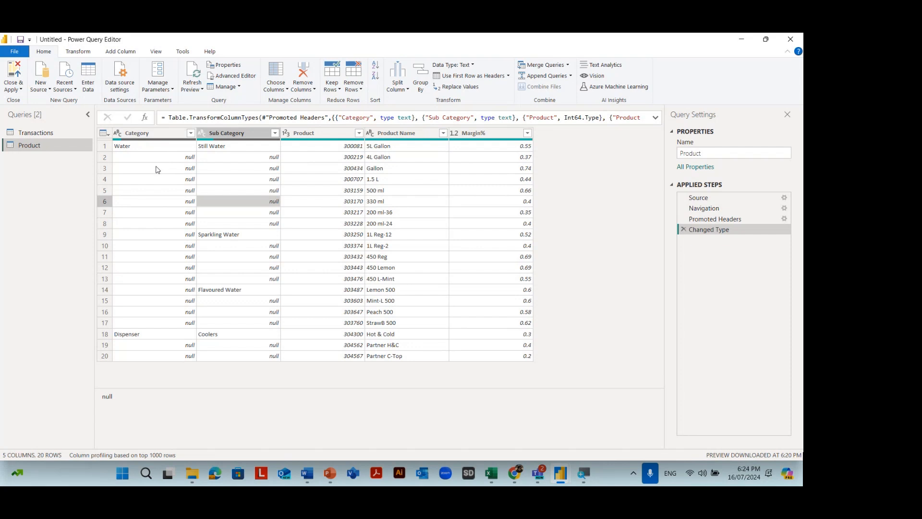
left_click(153, 179)
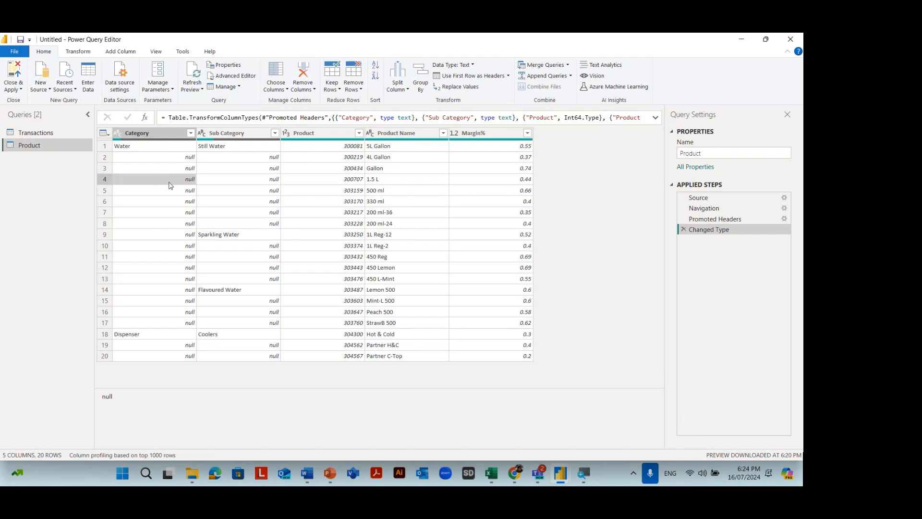
left_click(77, 52)
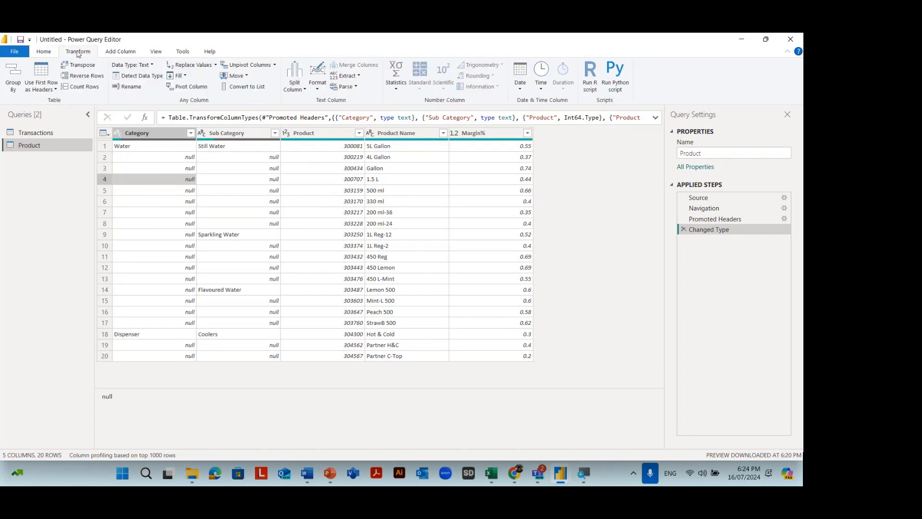
left_click(186, 76)
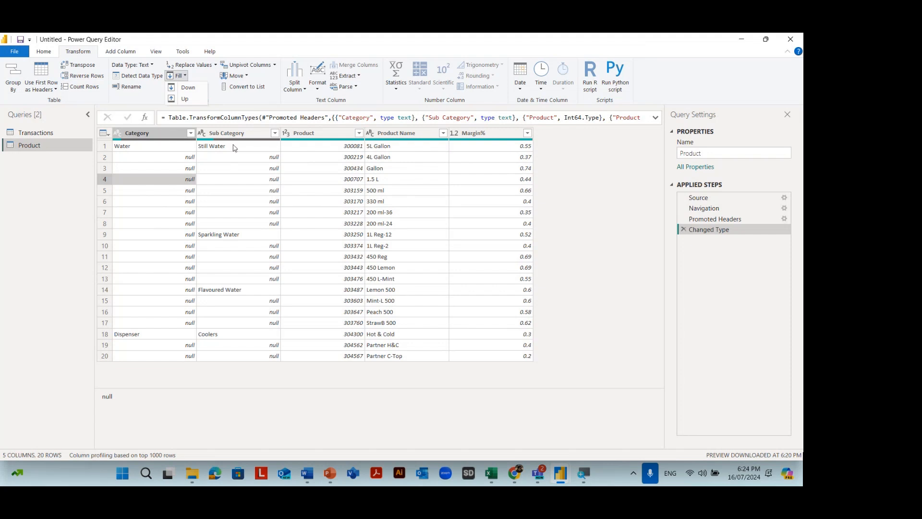
left_click(159, 151)
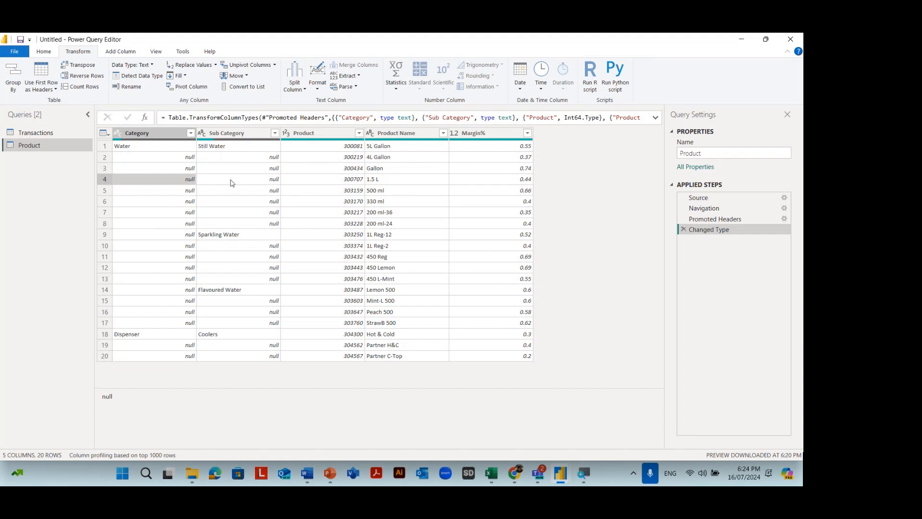
left_click(185, 76)
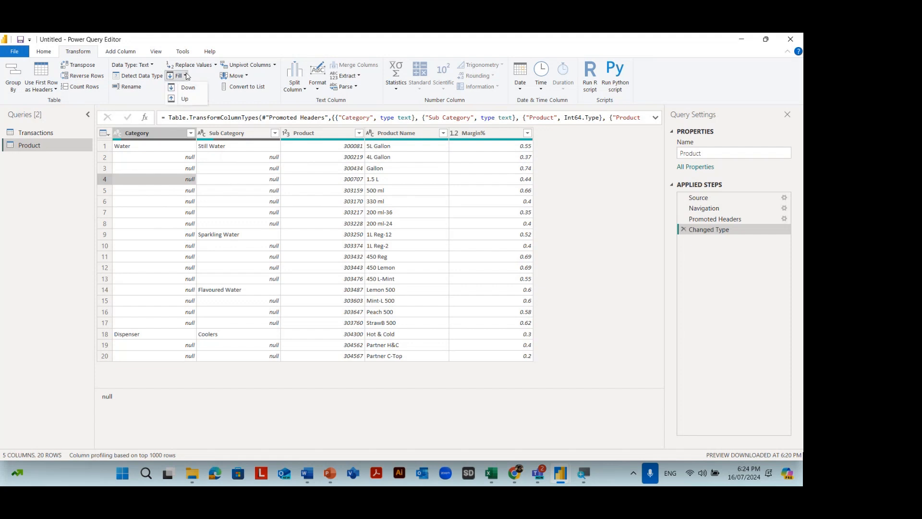
left_click(189, 91)
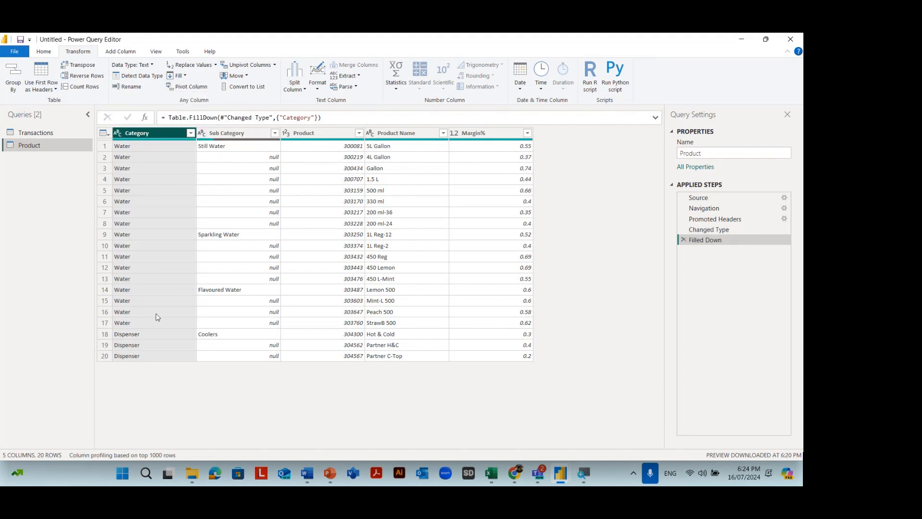
Fill down the empty cells of the Sub Category column in the Product query
left_click(237, 137)
left_click(179, 75)
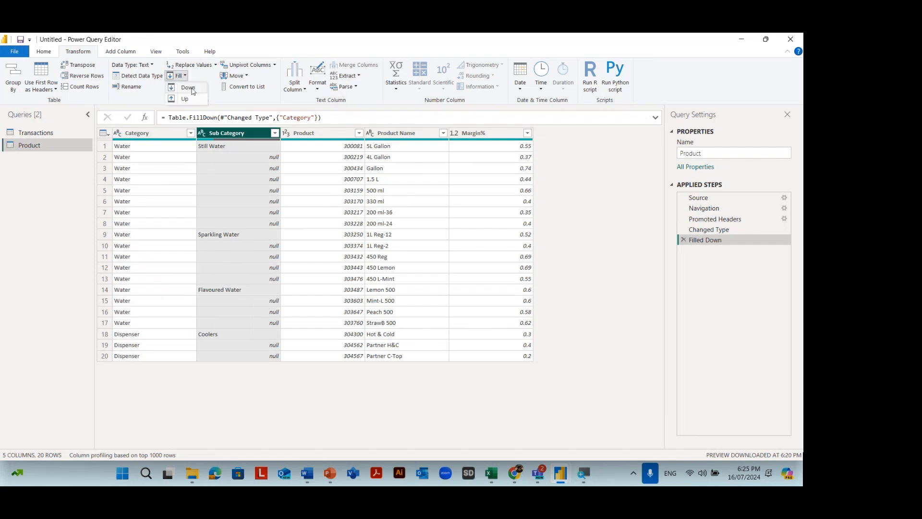
left_click(189, 88)
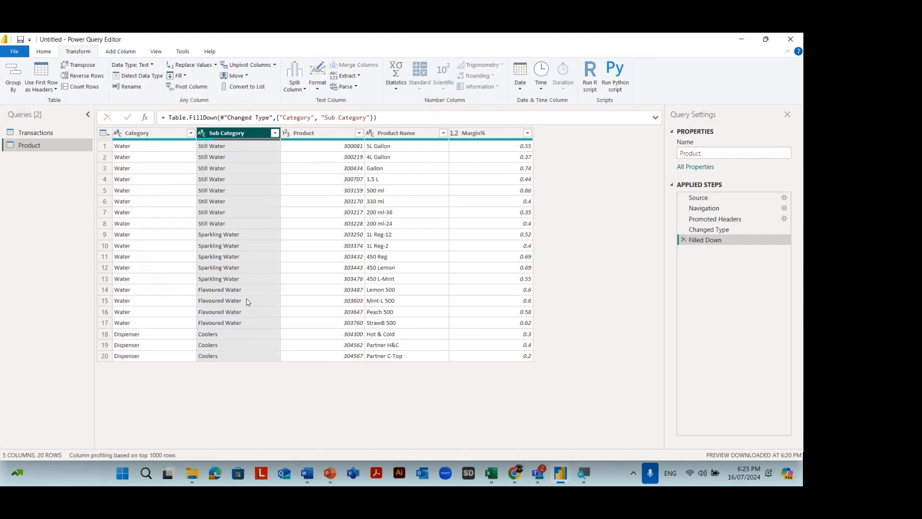
left_click(299, 292)
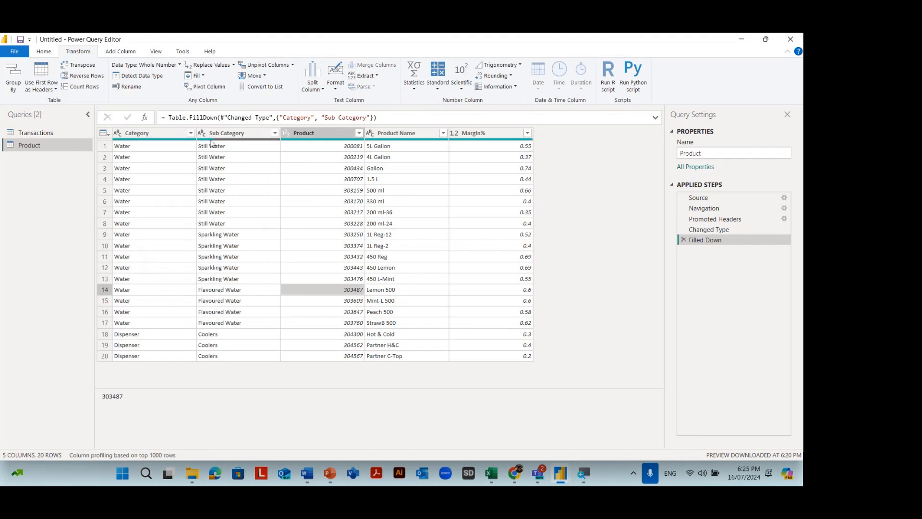
Apply the Product query changes to the report and close Power Query Editor
mouse_move(210, 143)
left_click(330, 181)
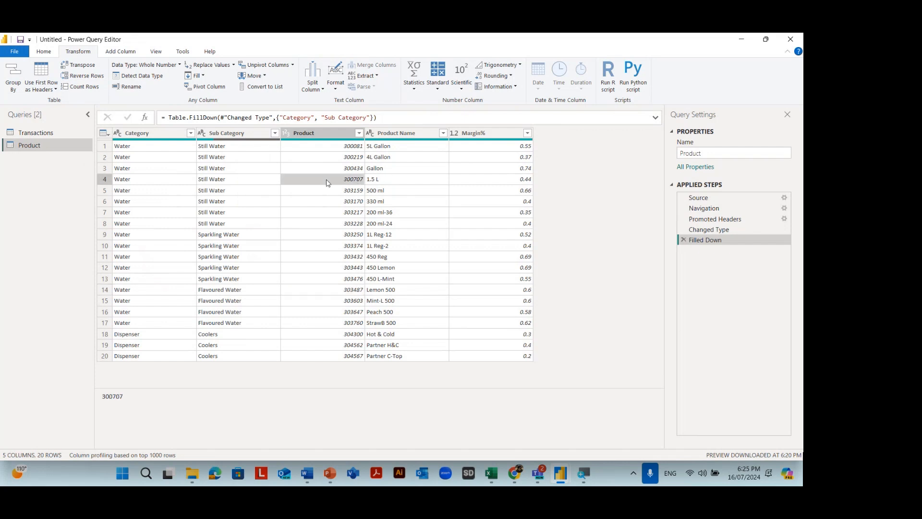
left_click(325, 160)
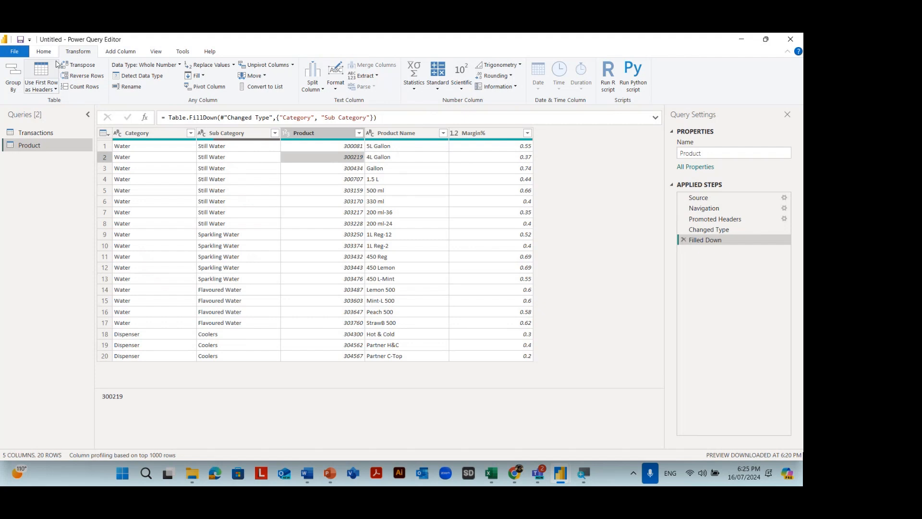
left_click(44, 52)
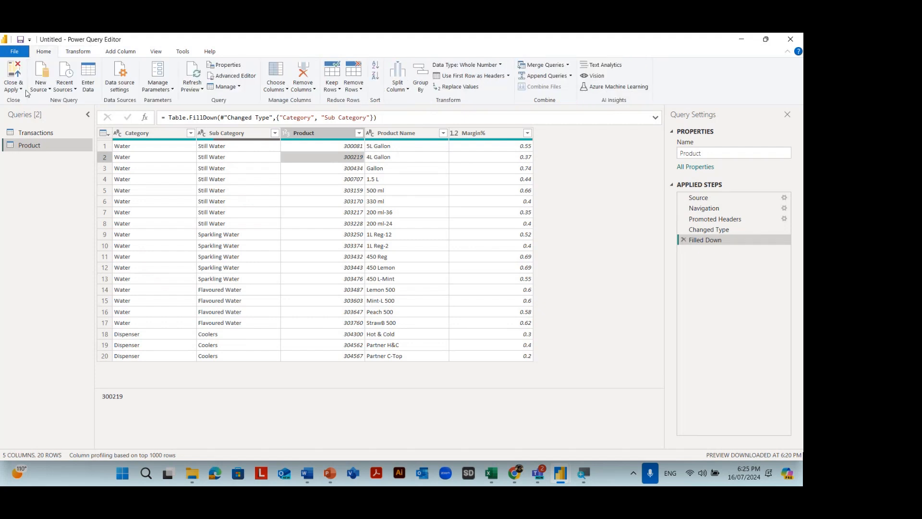
left_click(15, 87)
left_click(35, 102)
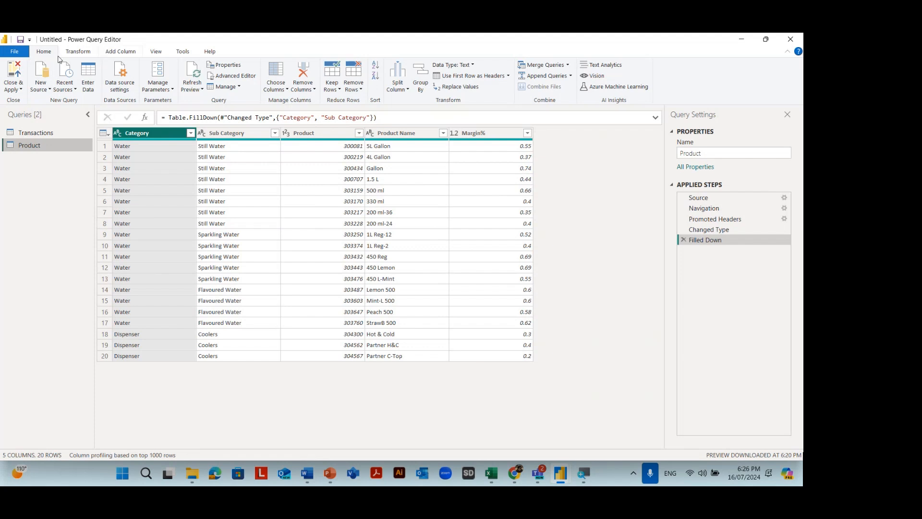
left_click(21, 89)
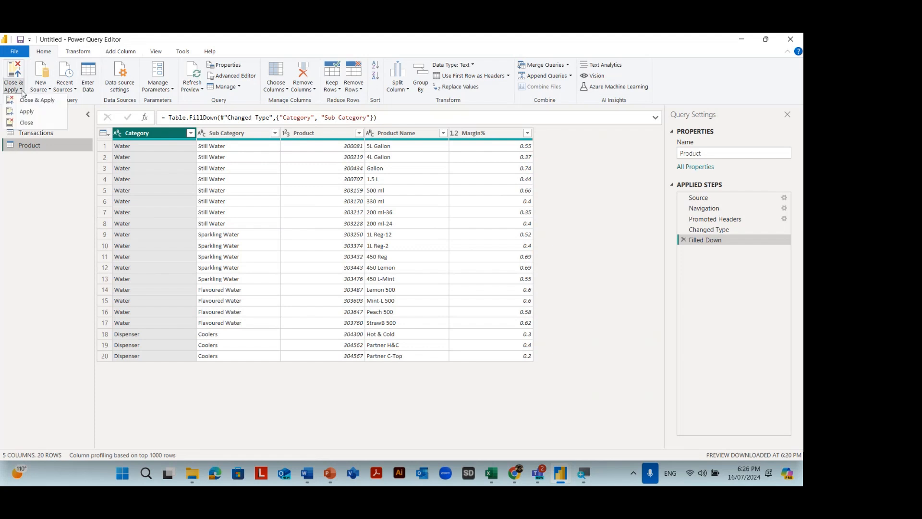
left_click(27, 122)
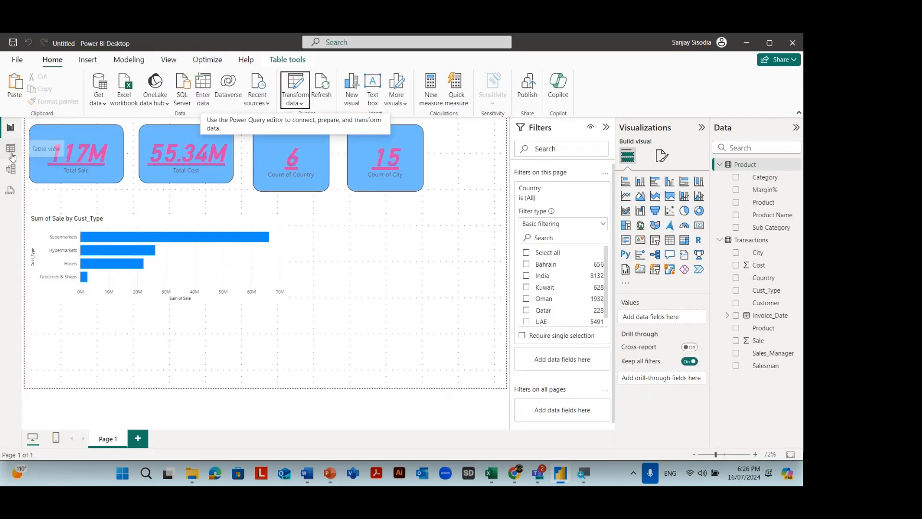
Examine the rows of the loaded Product and Transactions tables in Table view
left_click(11, 148)
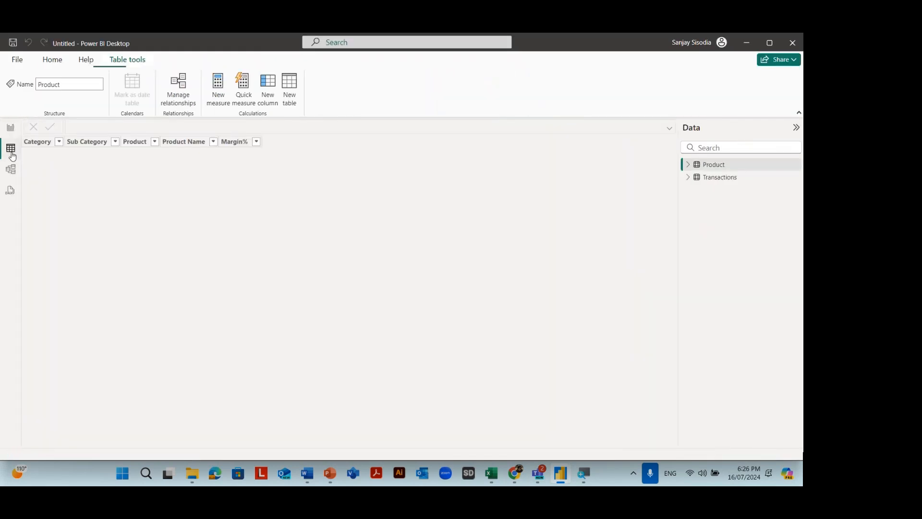
left_click(683, 168)
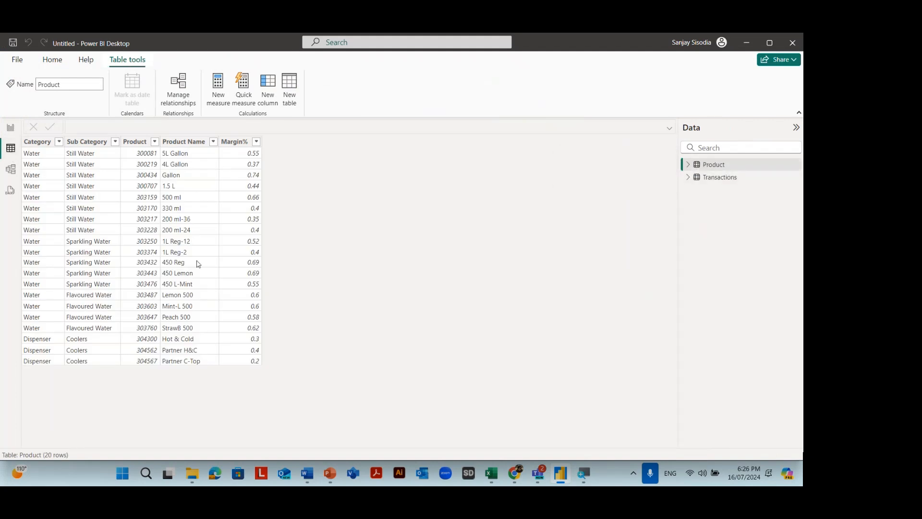
left_click(706, 179)
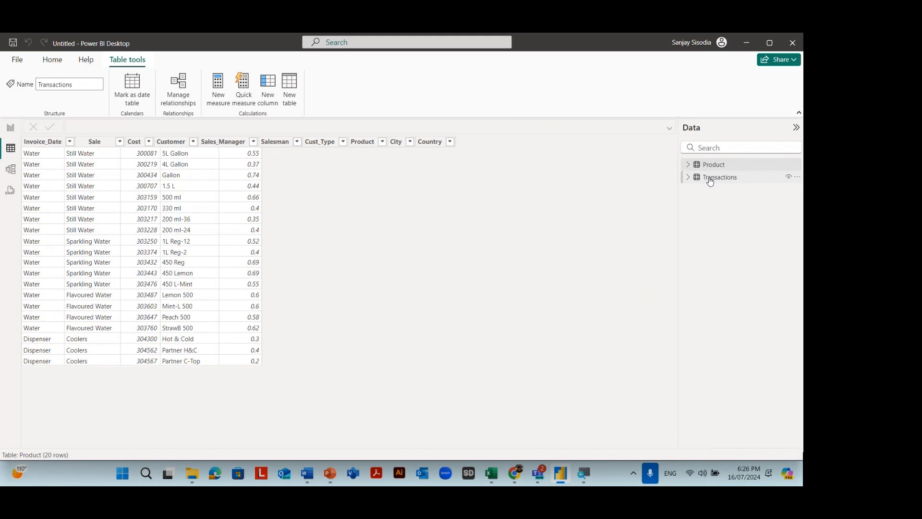
scroll(397, 273, "down", 15)
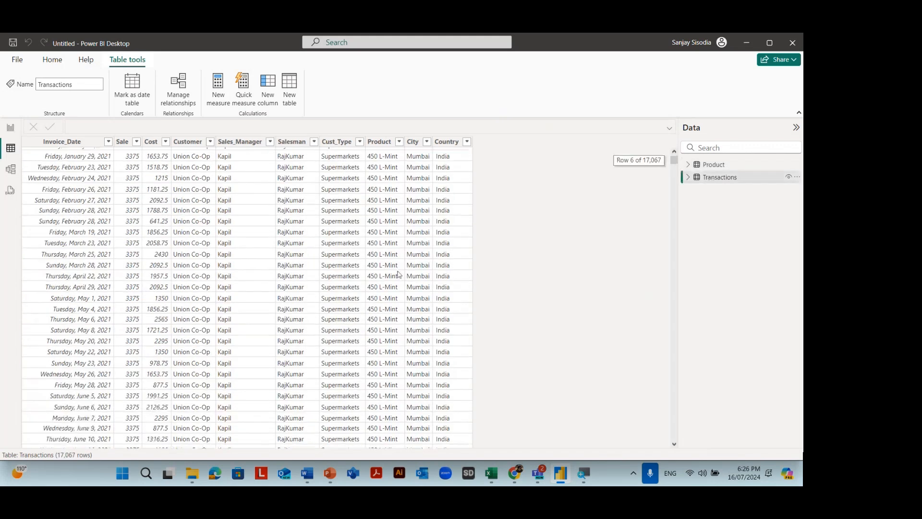
Delete the model relationship between the Transactions table's Product column and the Product table's Product Name column
left_click(7, 171)
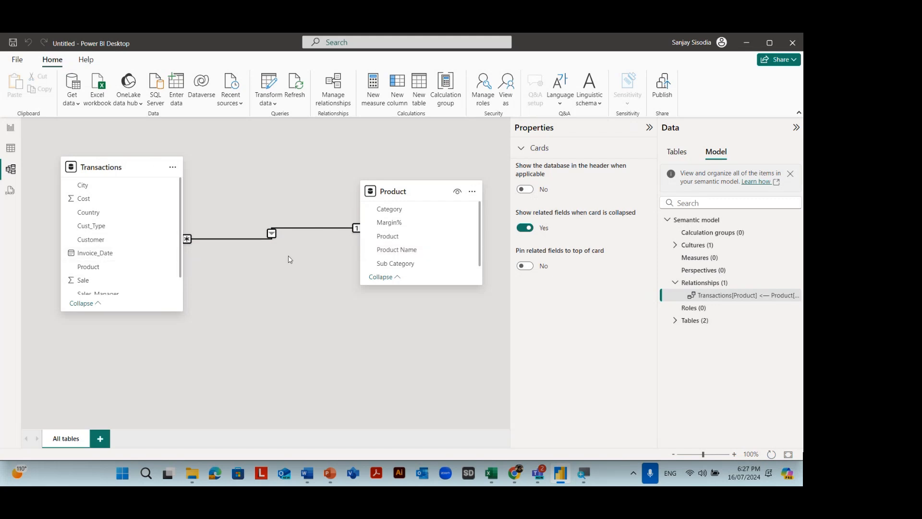
left_click(311, 234)
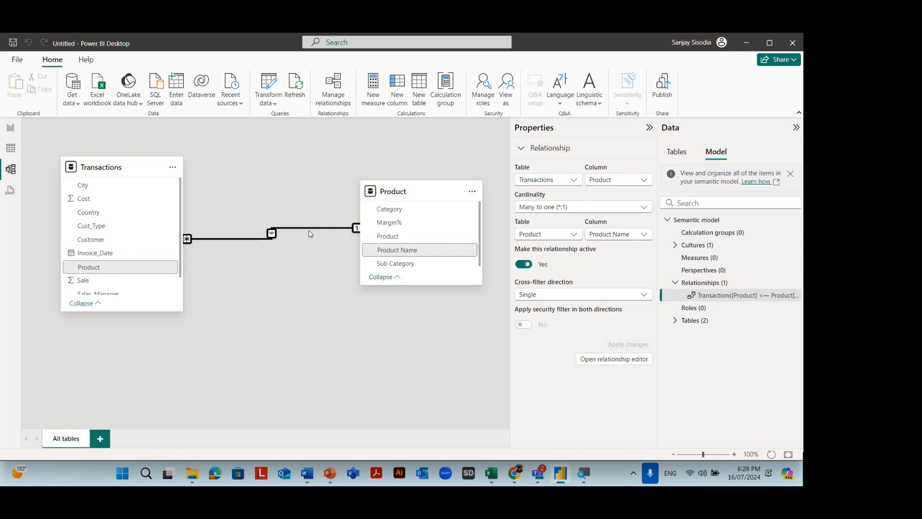
key("Delete")
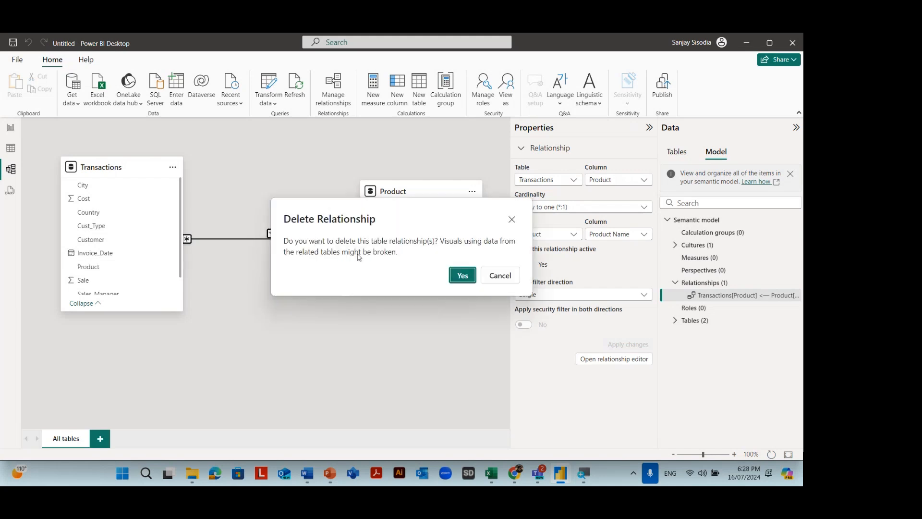
left_click(463, 275)
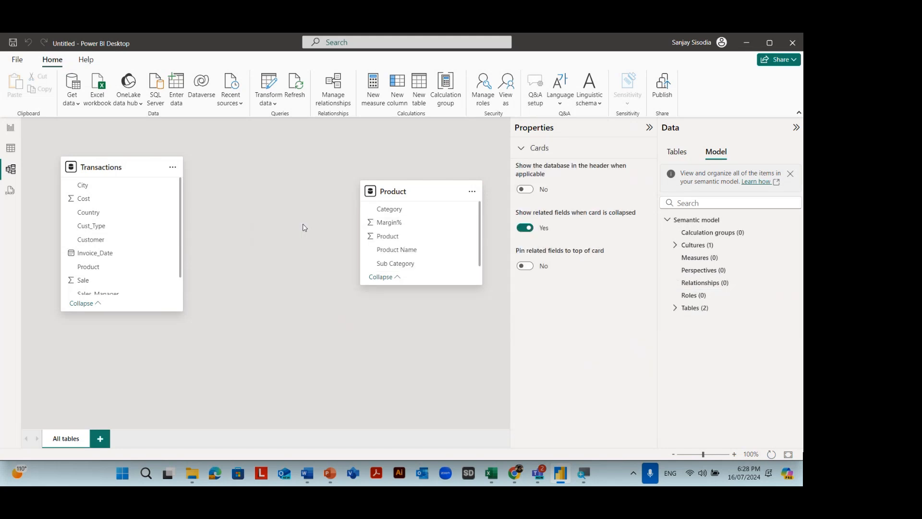
Create an active one-to-many relationship from Product's Product column to Transactions' Product column with single cross-filter direction
left_click(389, 237)
mouse_move(389, 237)
left_mouse_down()
mouse_move(269, 248)
mouse_move(387, 235)
left_mouse_up()
left_click(394, 235)
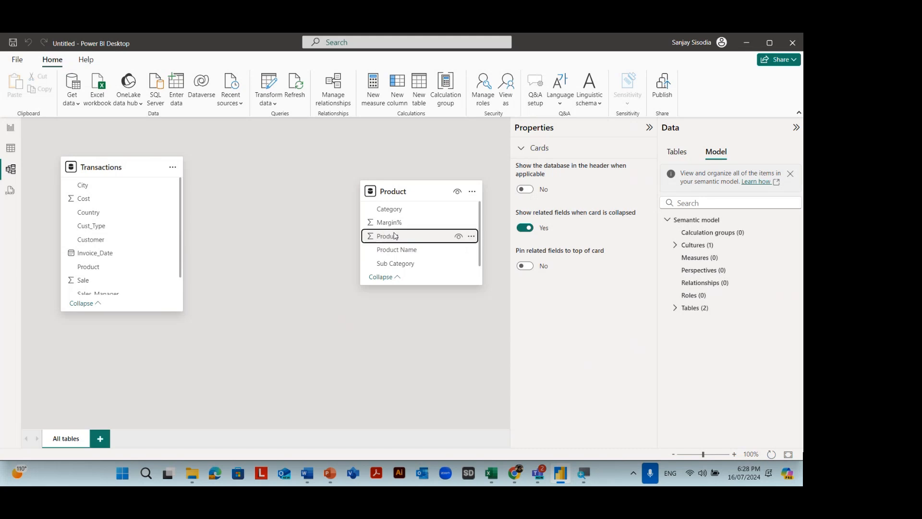
left_click_drag(394, 235, 119, 268)
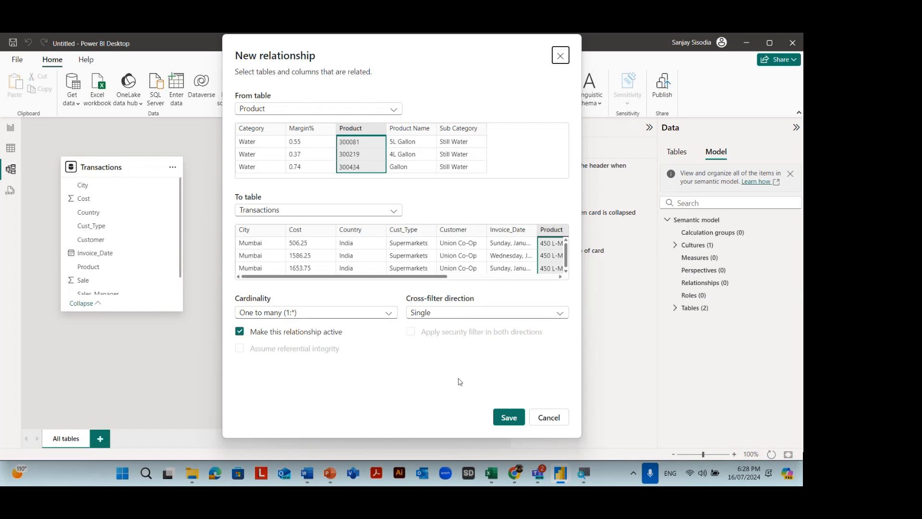
left_click(513, 421)
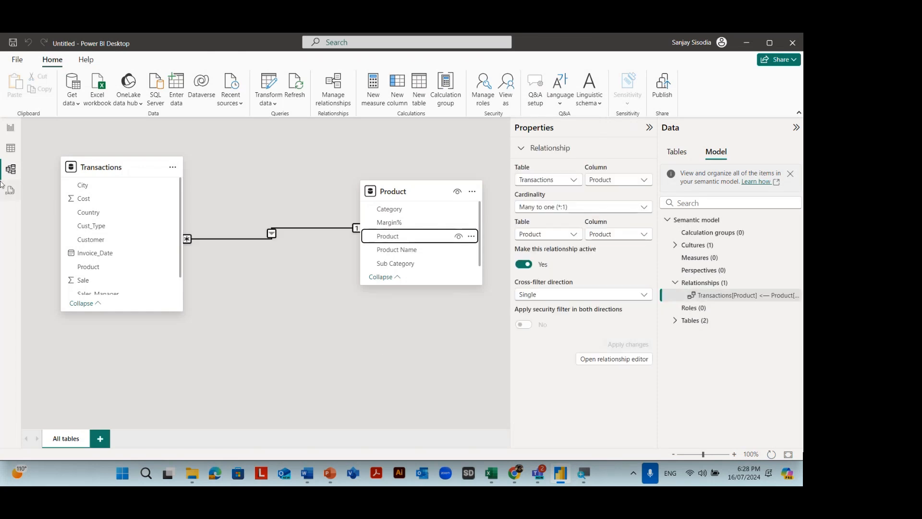
Return to the report page, check the sample dashboard, and add an empty pie chart
left_click(9, 128)
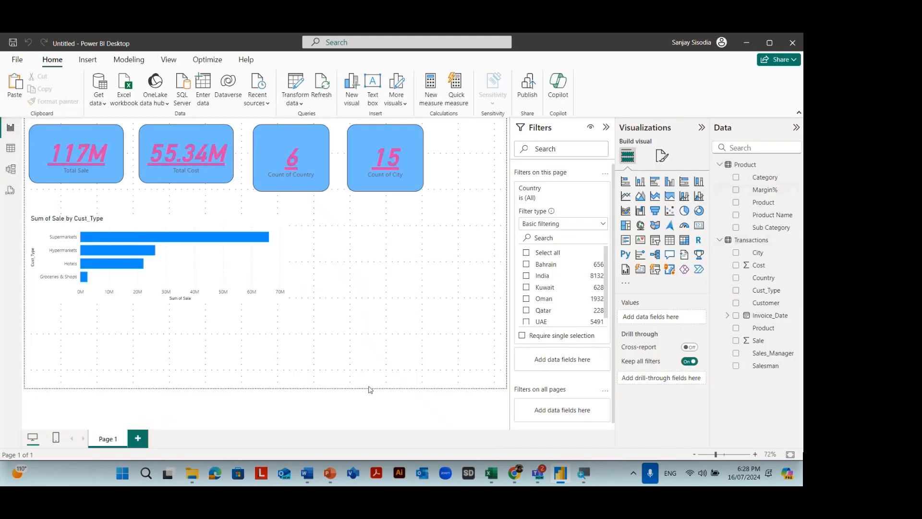
key("alt+Tab")
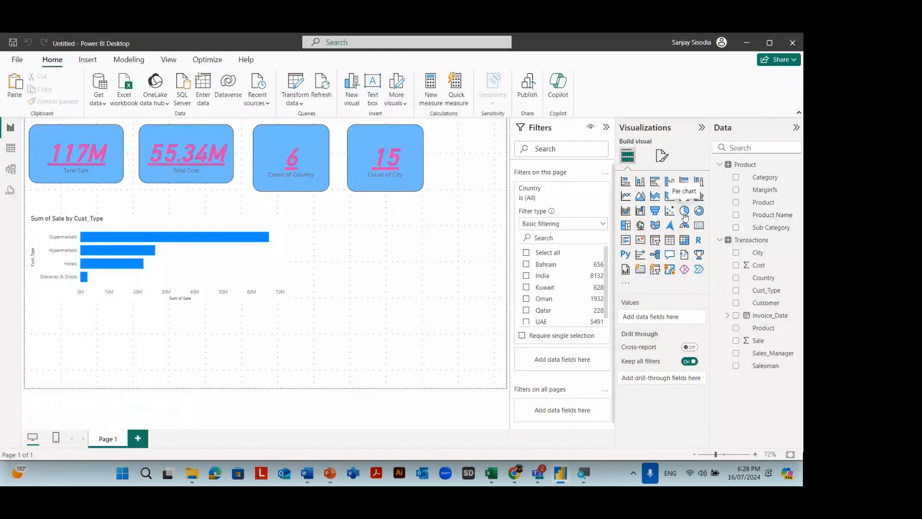
left_click(684, 211)
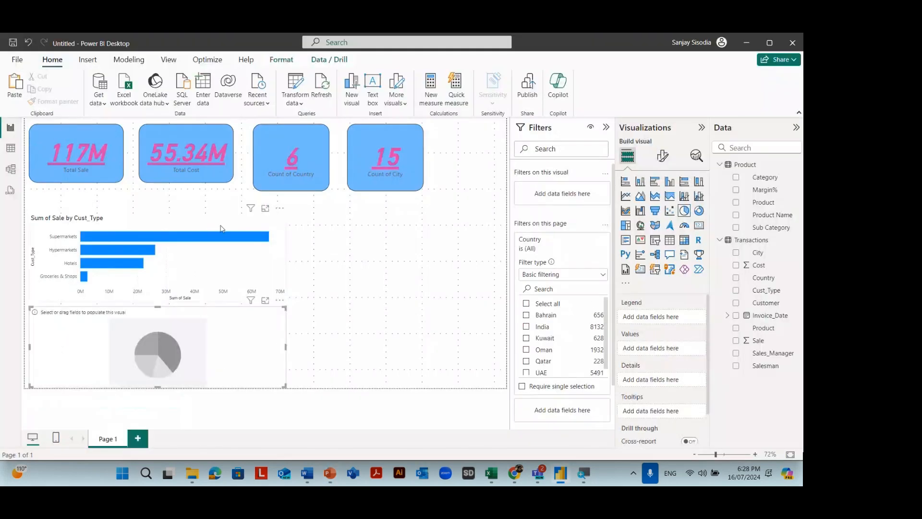
Delete the Sum of Sale by Cust_Type bar chart, then move the empty pie chart below the cards and enlarge it to the page's lower edge
left_click(185, 226)
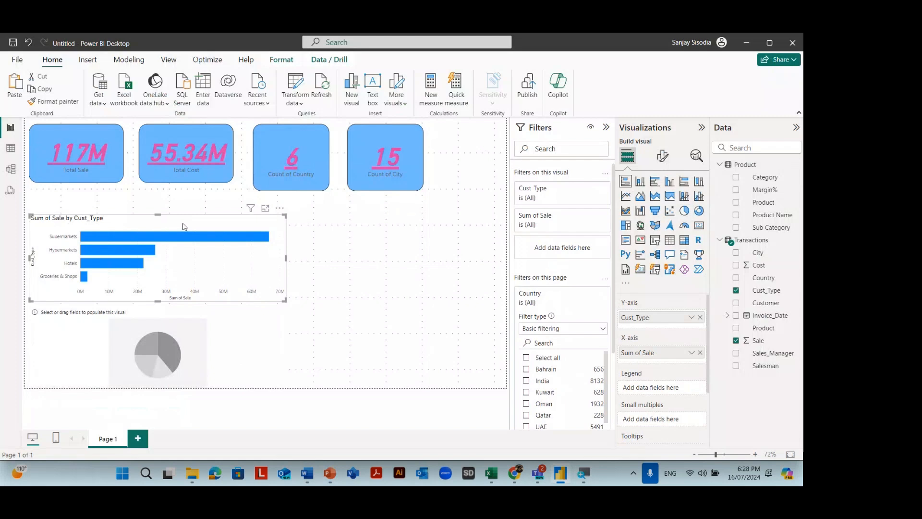
left_click_drag(183, 226, 190, 203)
key("Delete")
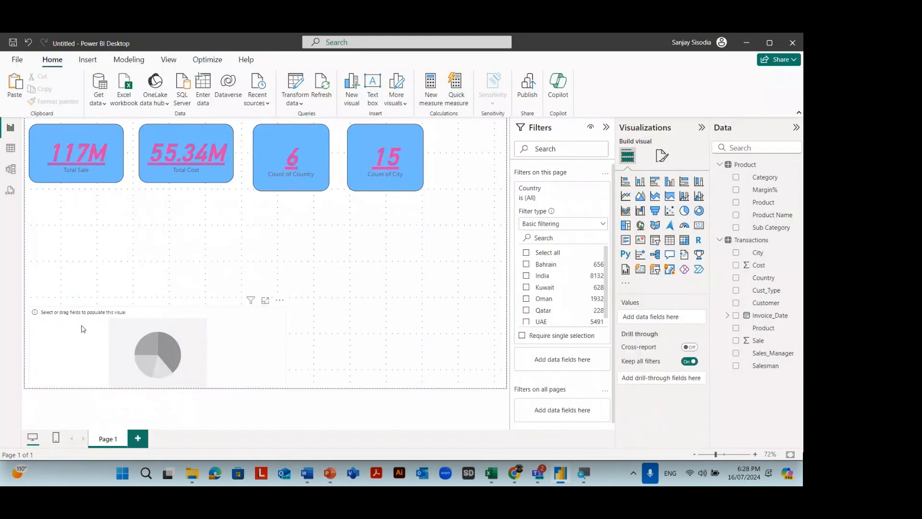
left_click_drag(83, 328, 126, 212)
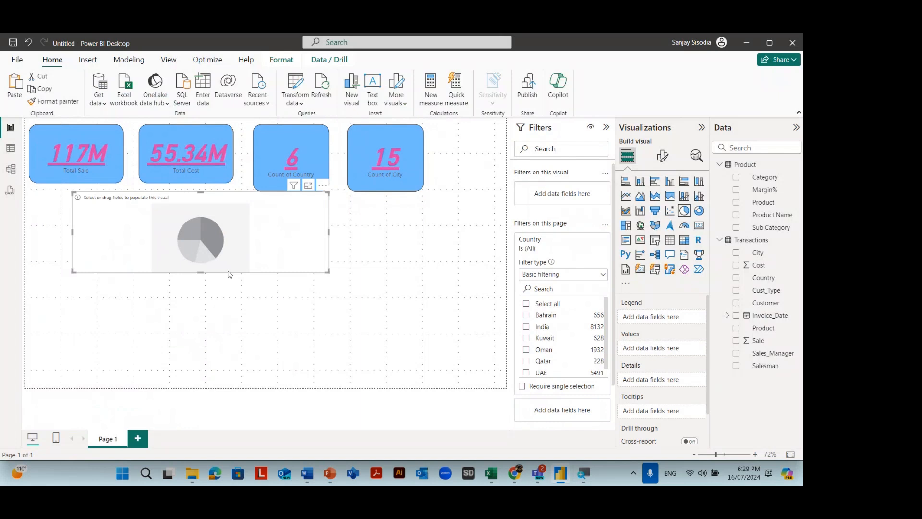
left_click_drag(328, 273, 399, 386)
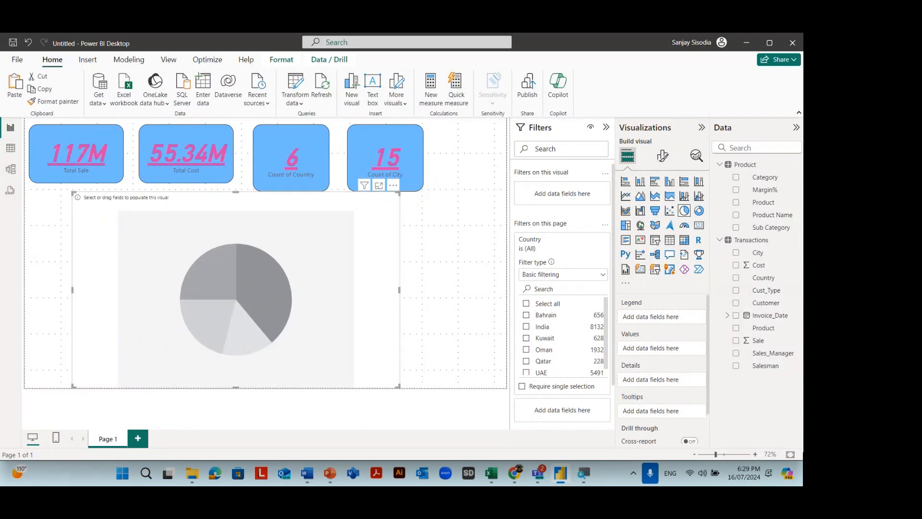
Chart Sum of Sale by the Product table's Sub Category in the pie chart and check the table relationship in the model view
left_click(736, 227)
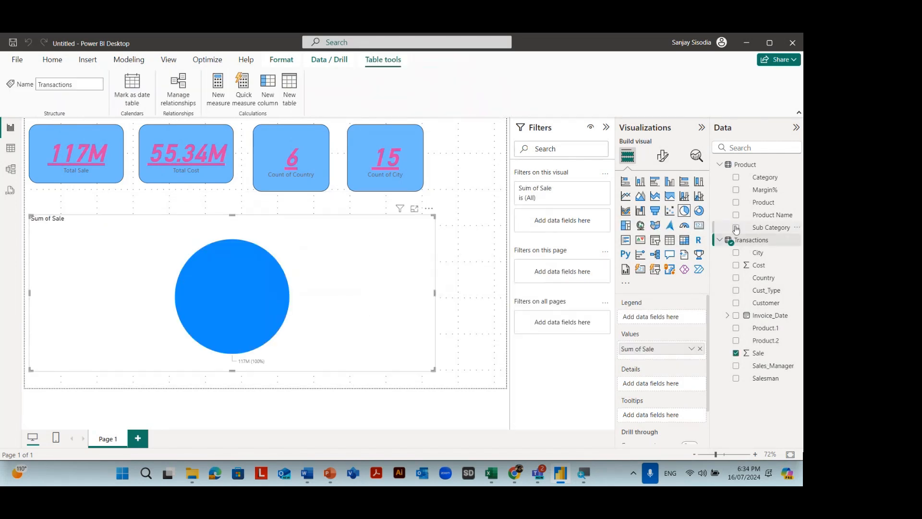
left_click(736, 228)
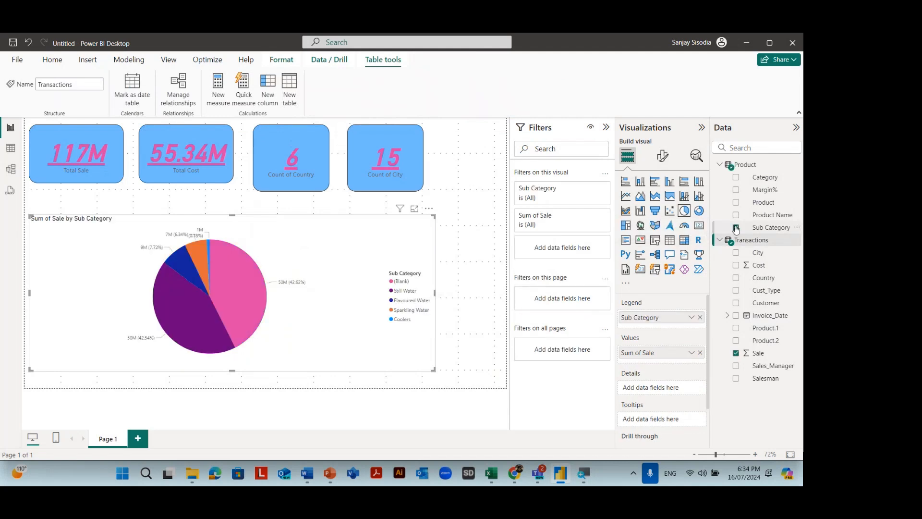
left_click(10, 168)
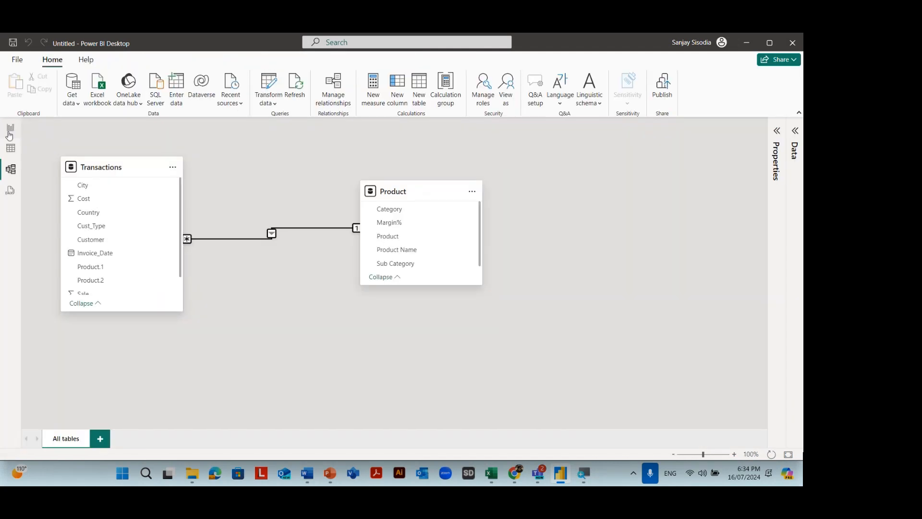
left_click(11, 129)
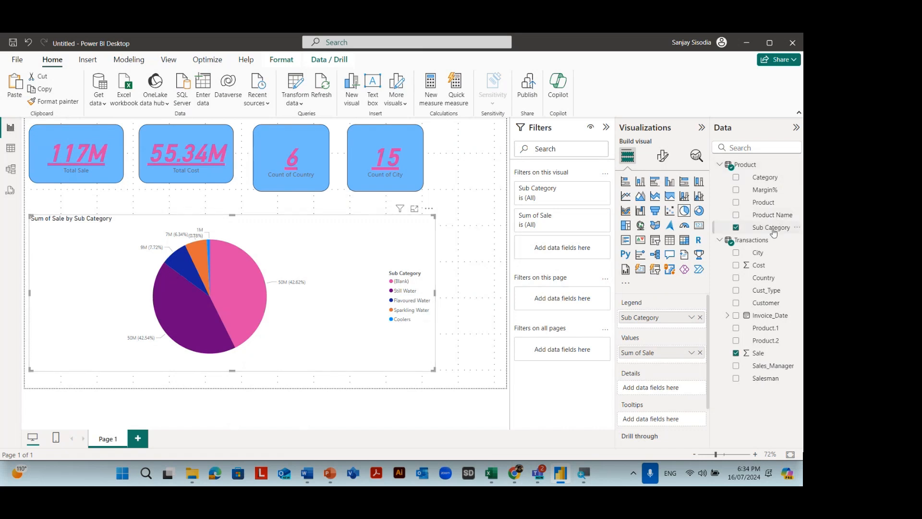
Add Sub Category as a page-level basic filter that includes every value except (Blank) and Coolers
left_click_drag(773, 232, 581, 251)
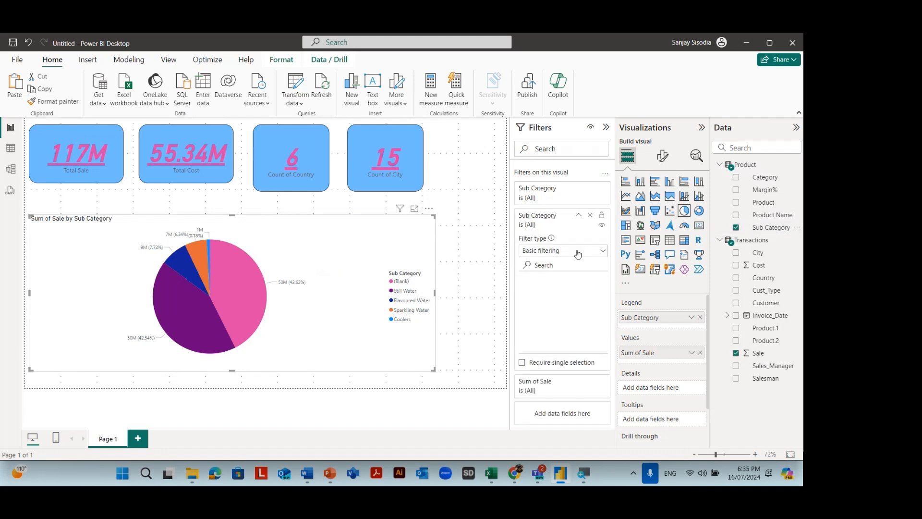
left_click(526, 291)
left_click(526, 369)
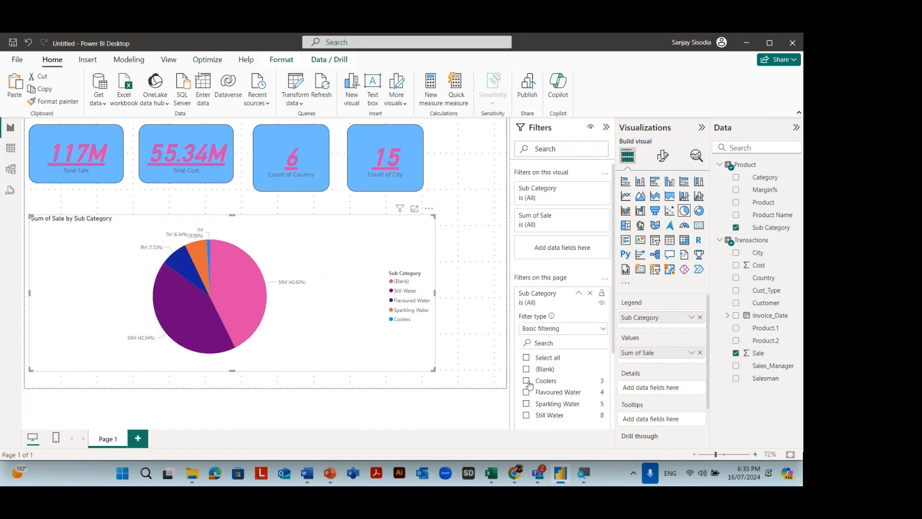
left_click(527, 381)
left_click(527, 381)
left_click(526, 358)
left_click(527, 369)
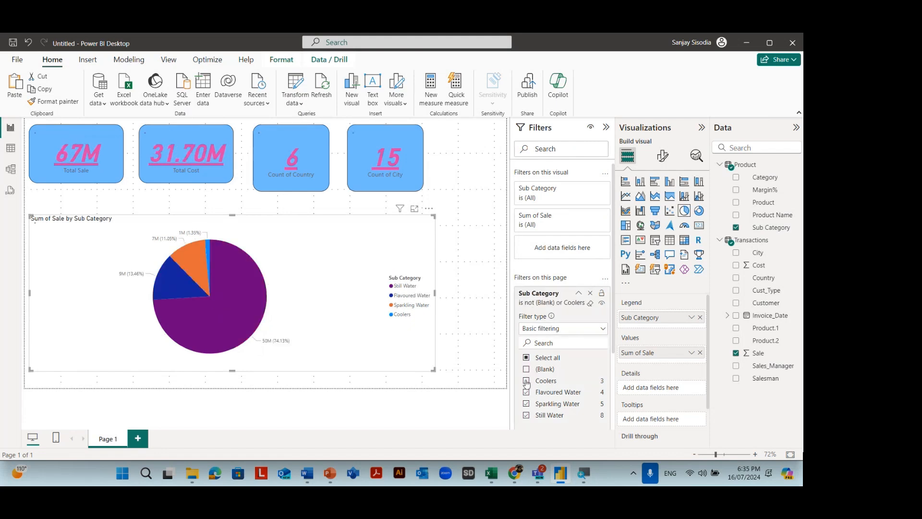
left_click(527, 380)
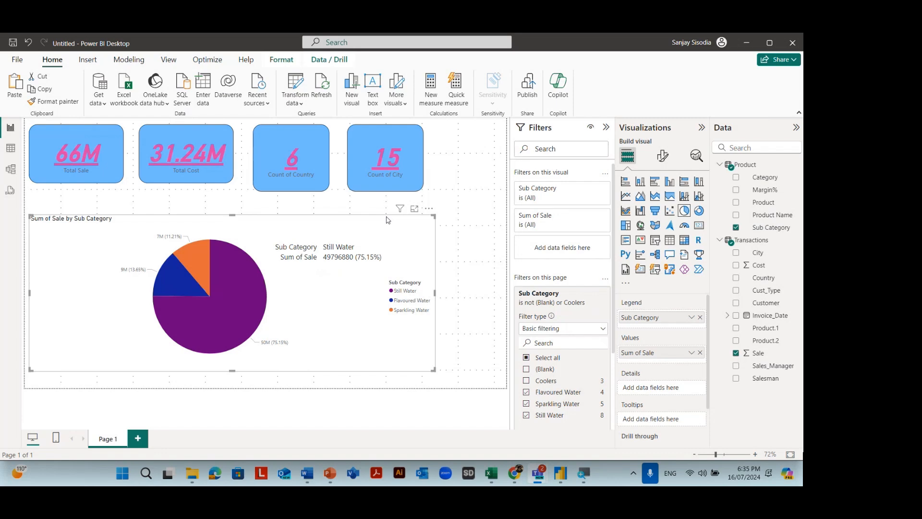
Compare the pie chart with the sample dashboard in PowerPoint, then cross-highlight Still Water in Power BI and clear the highlight
key("alt+Tab")
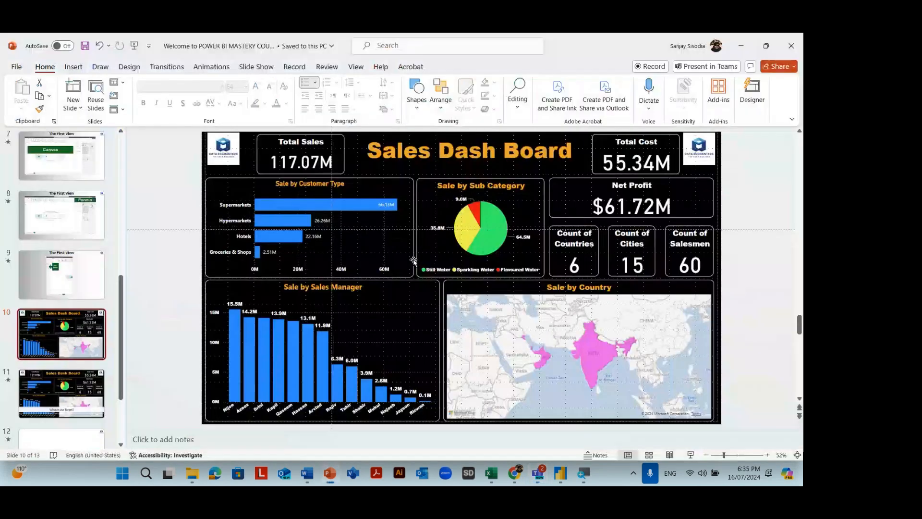
key("alt+Tab")
key("alt+Tab")
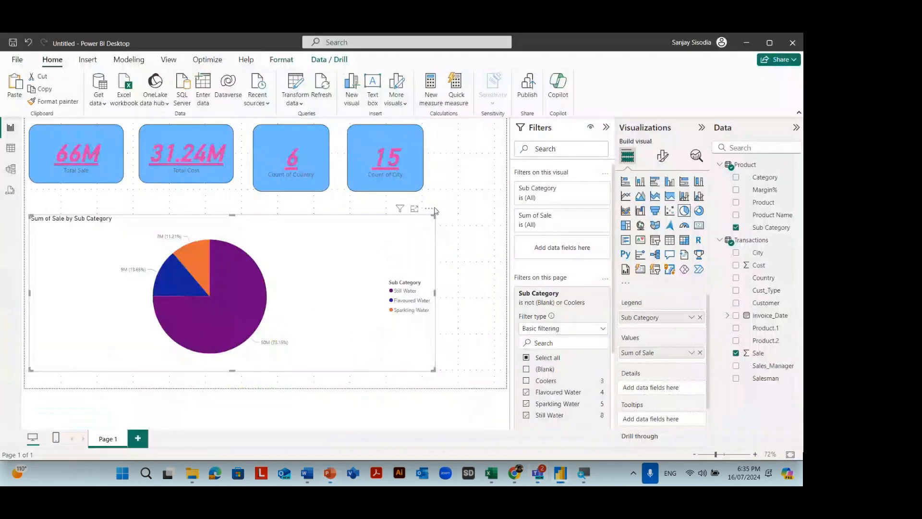
left_click(428, 210)
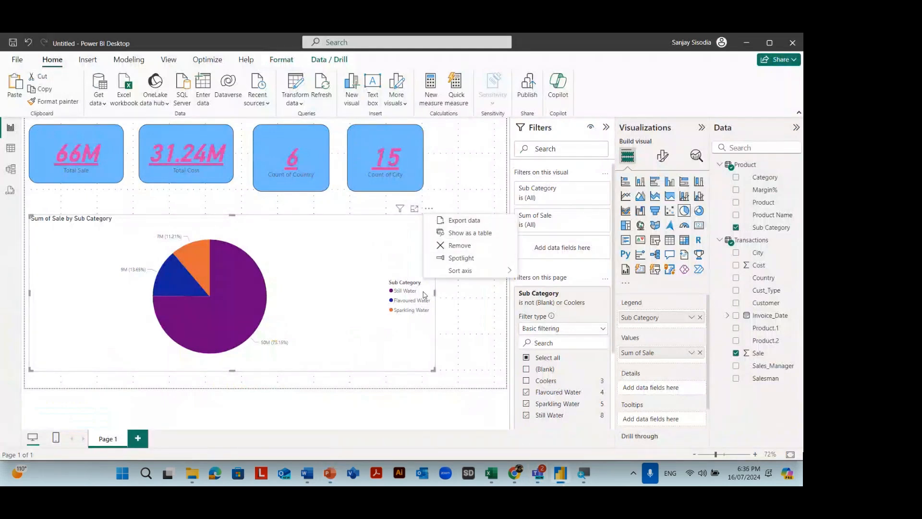
left_click(409, 289)
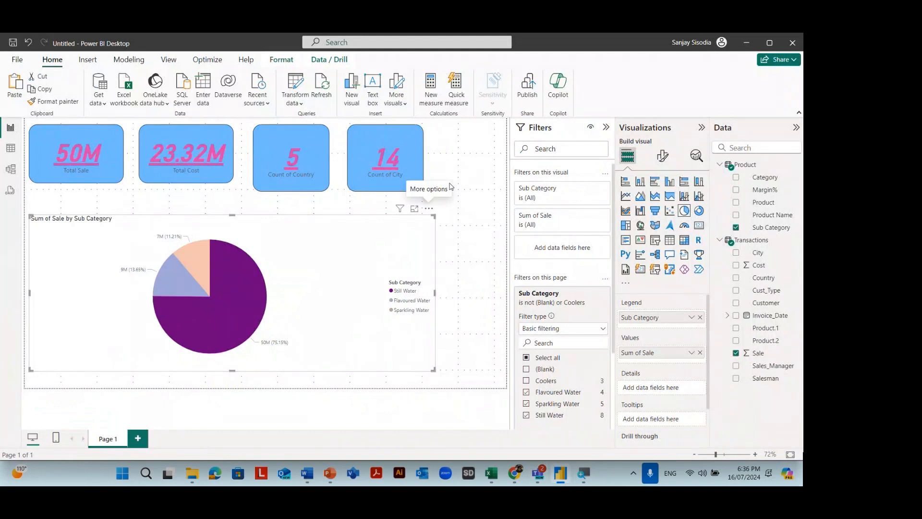
left_click(349, 249)
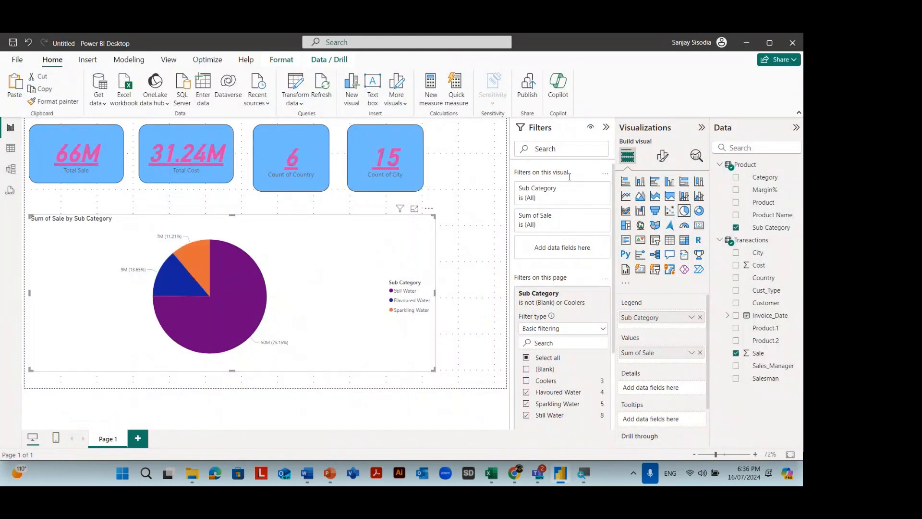
Open the pie chart's formatting options, check the legend placement on the sample dashboard, and try searching for the legend settings
left_click(662, 161)
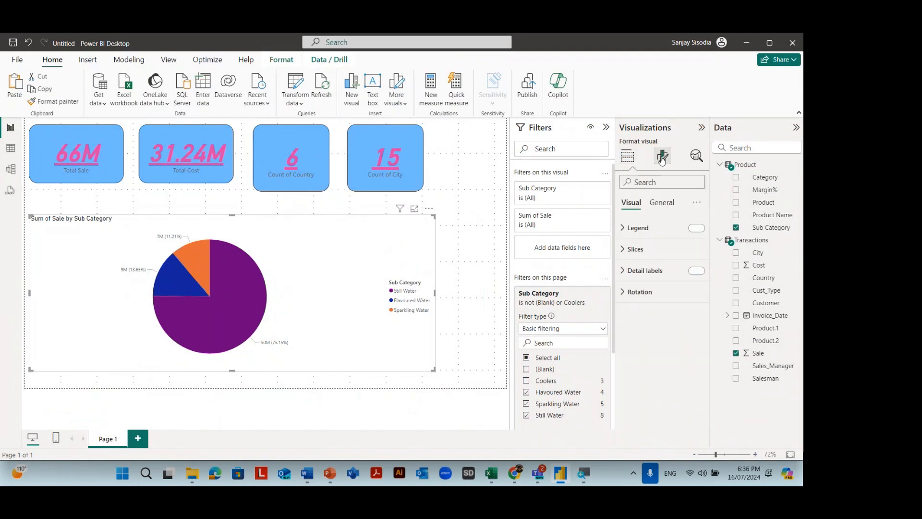
left_click(656, 181)
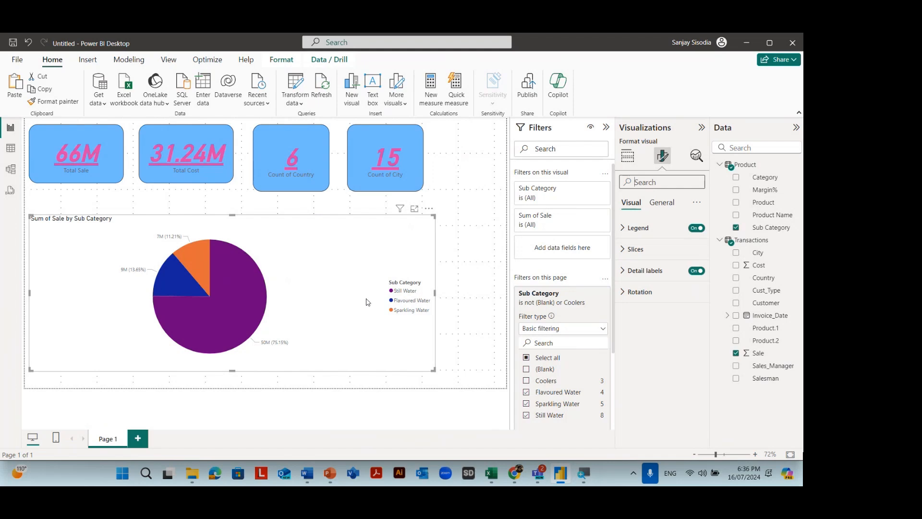
key("alt+Tab")
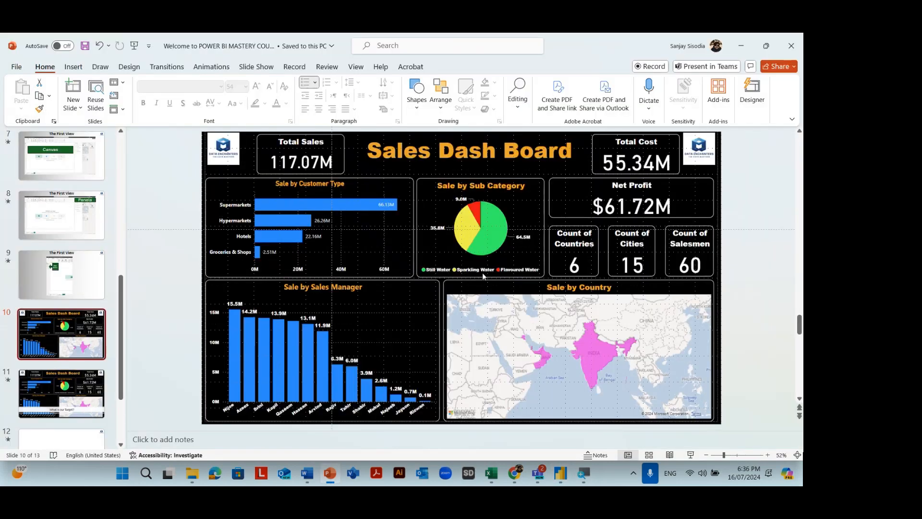
key("alt+Tab")
type("Ledg")
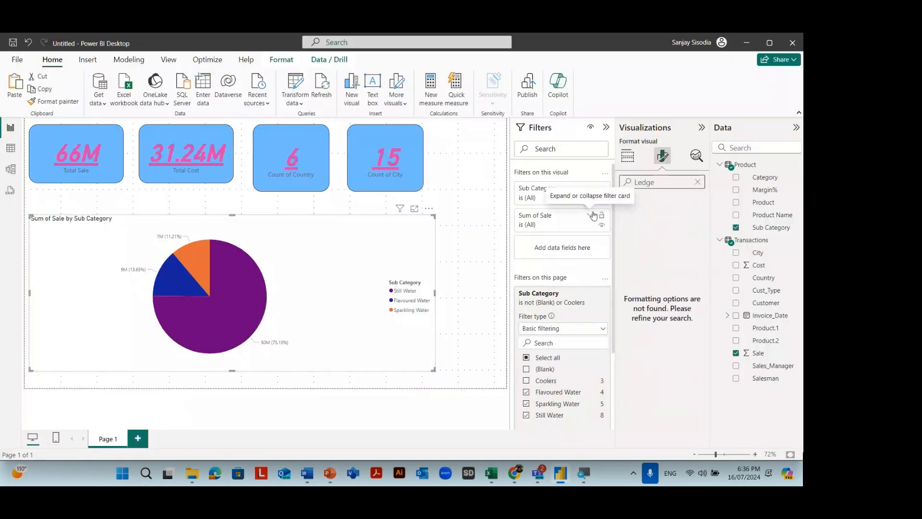
key("BackSpace")
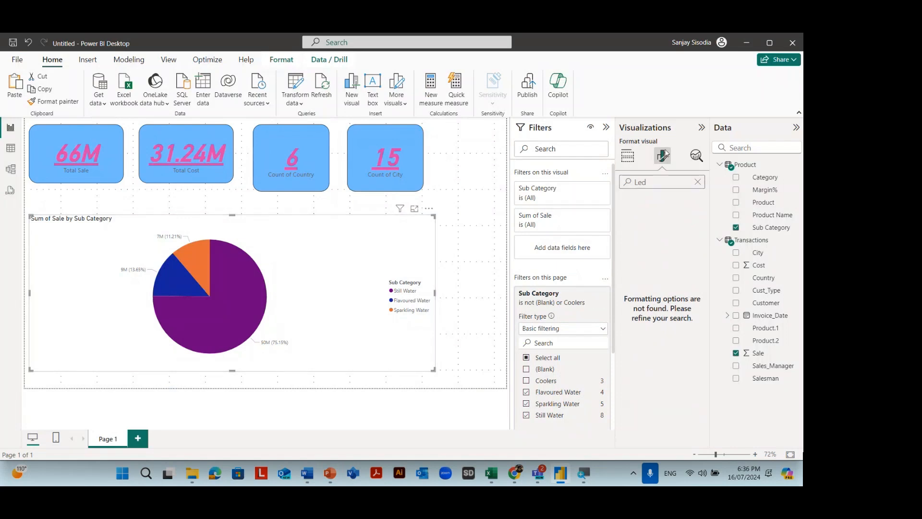
left_click(697, 182)
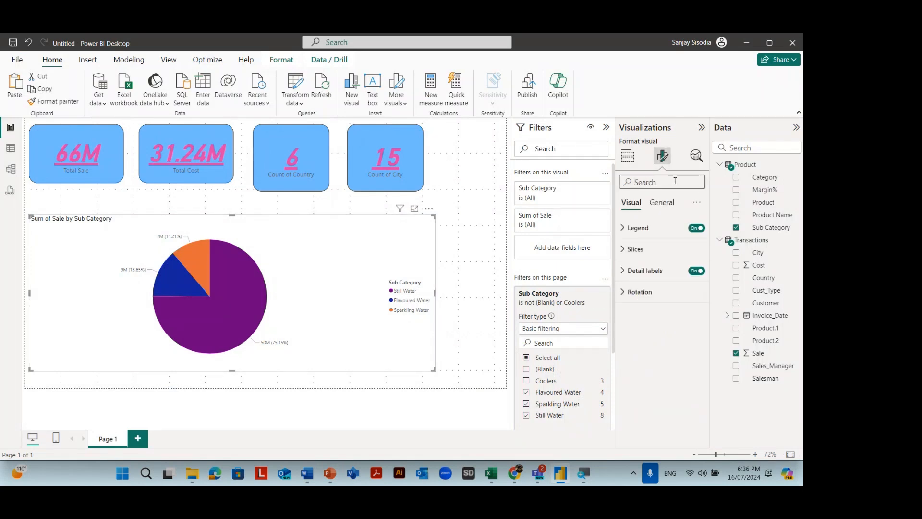
Find the pie chart's legend settings, set the legend position to Bottom center, and clear the settings search
left_click(661, 206)
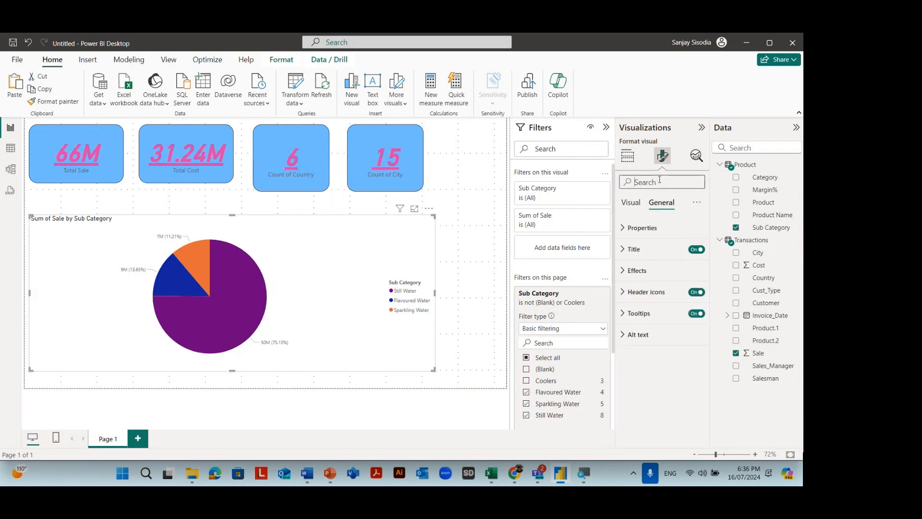
left_click(660, 181)
type("L")
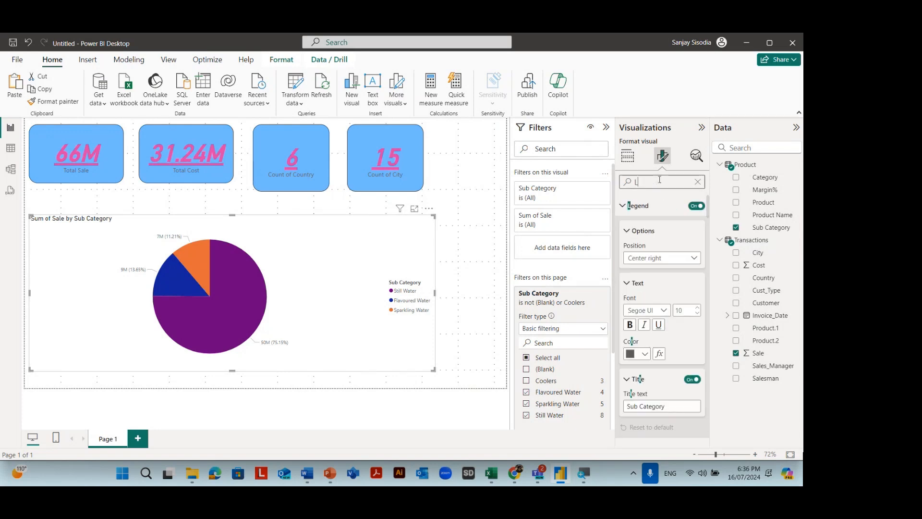
type("e")
left_click(697, 262)
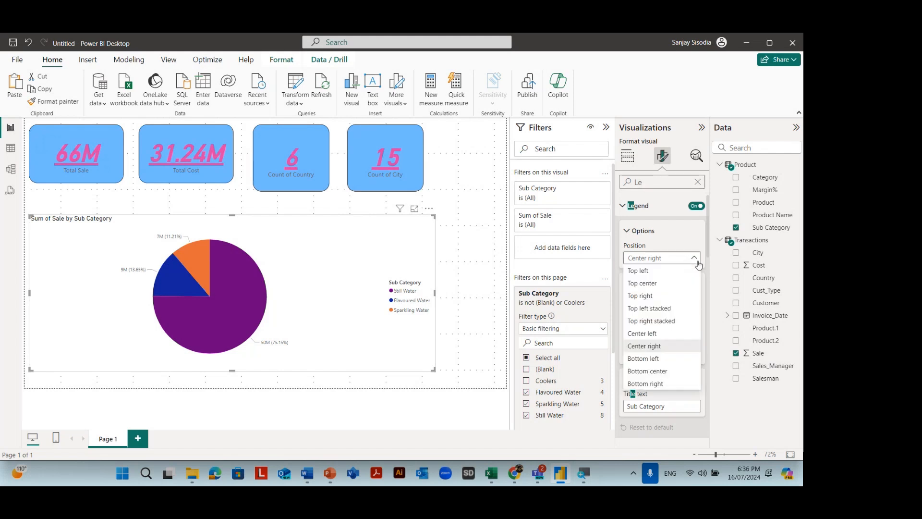
left_click(657, 371)
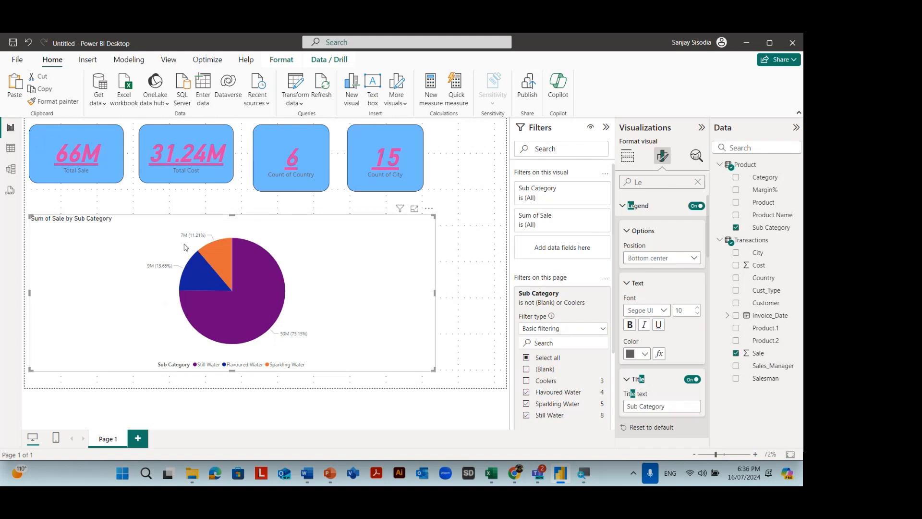
mouse_move(186, 241)
left_click(698, 182)
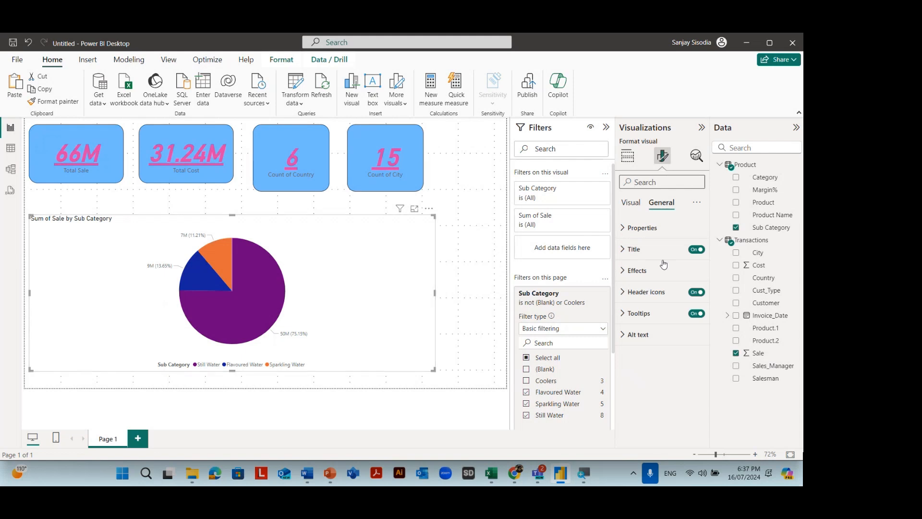
Try turning off the pie chart's title and header icons, then turn both back on
left_click(696, 249)
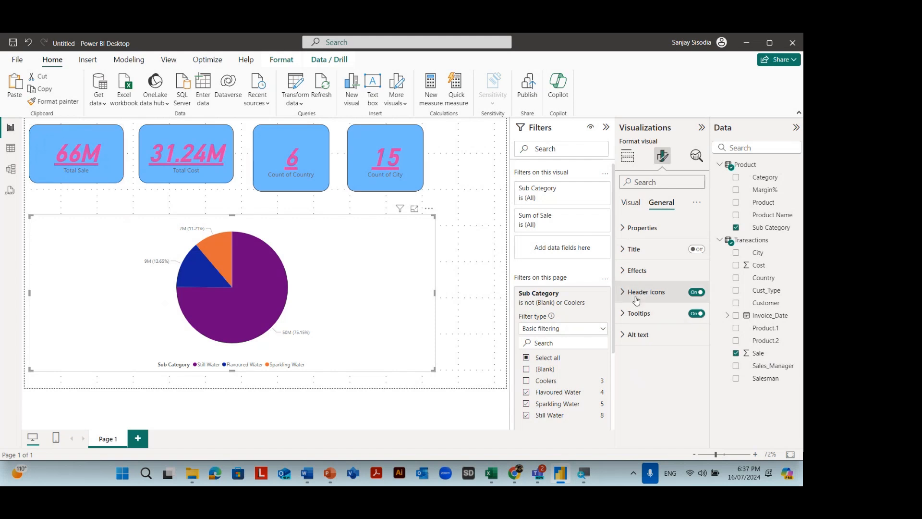
left_click(696, 292)
left_click(695, 292)
left_click(691, 249)
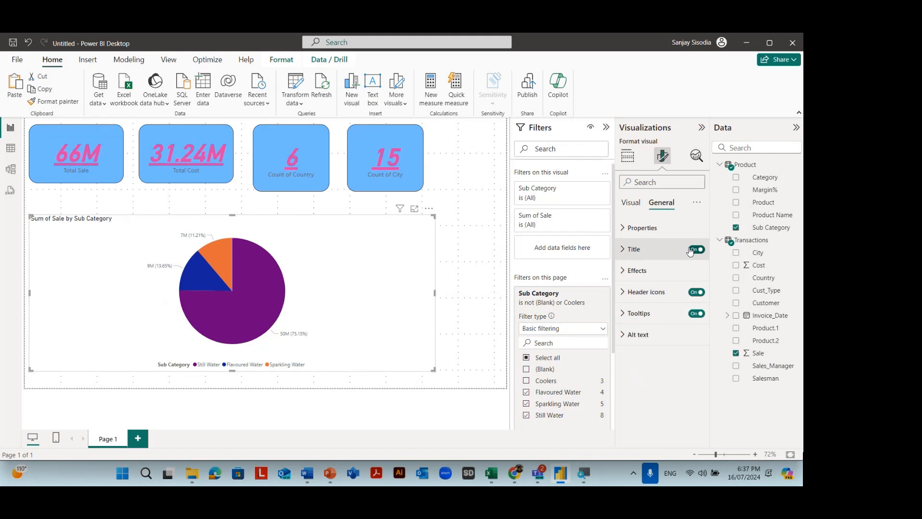